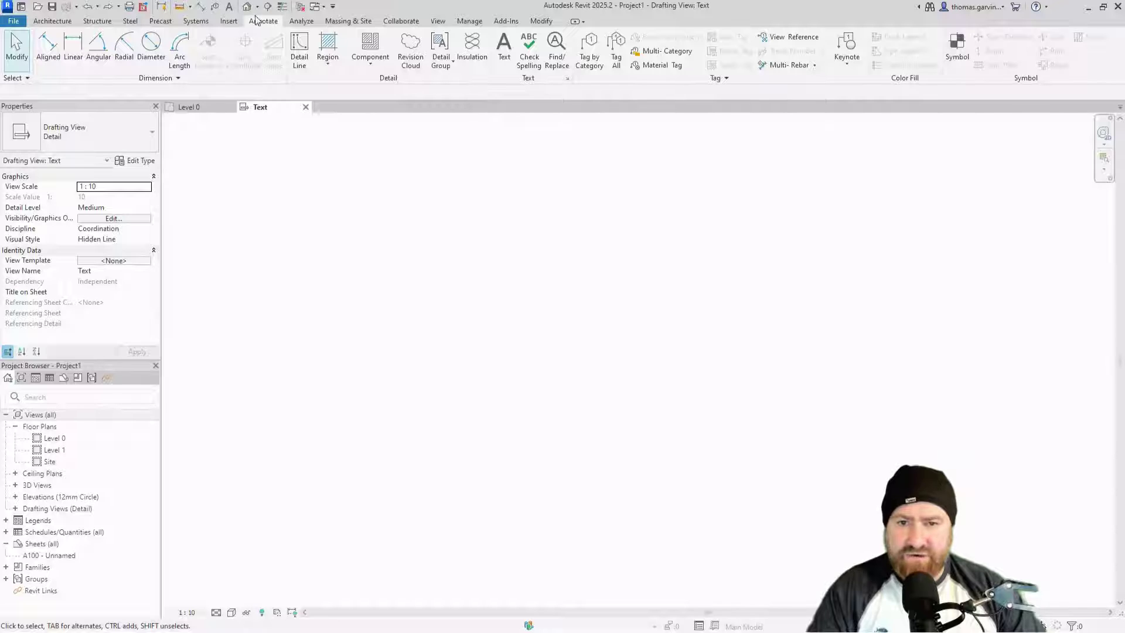
Place a 3.5mm Arial text note reading "Text Styles and Formatting" in the empty drafting view.
{"action": "left_click", "coordinate": [505, 59]}
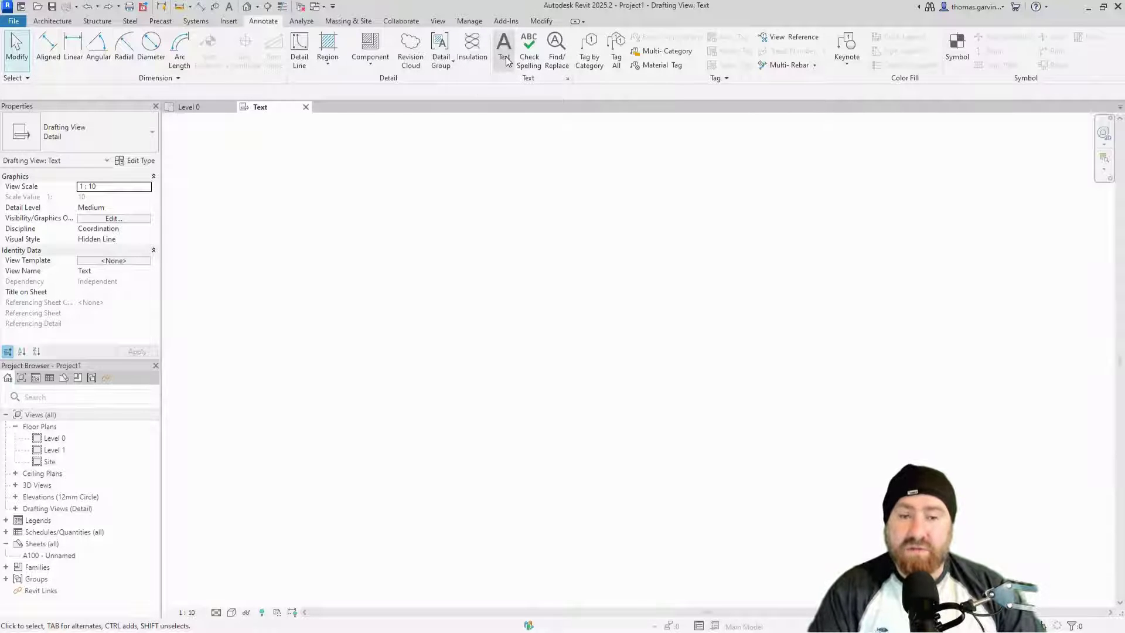
{"action": "left_click", "coordinate": [229, 9]}
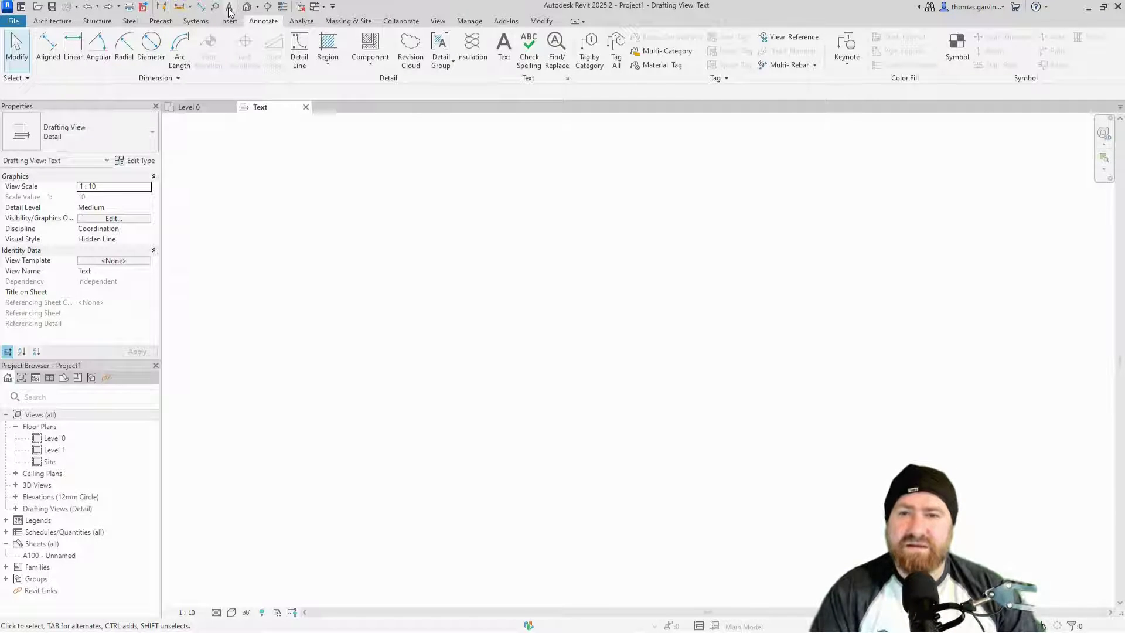
{"action": "key", "text": "t"}
{"action": "key", "text": "x"}
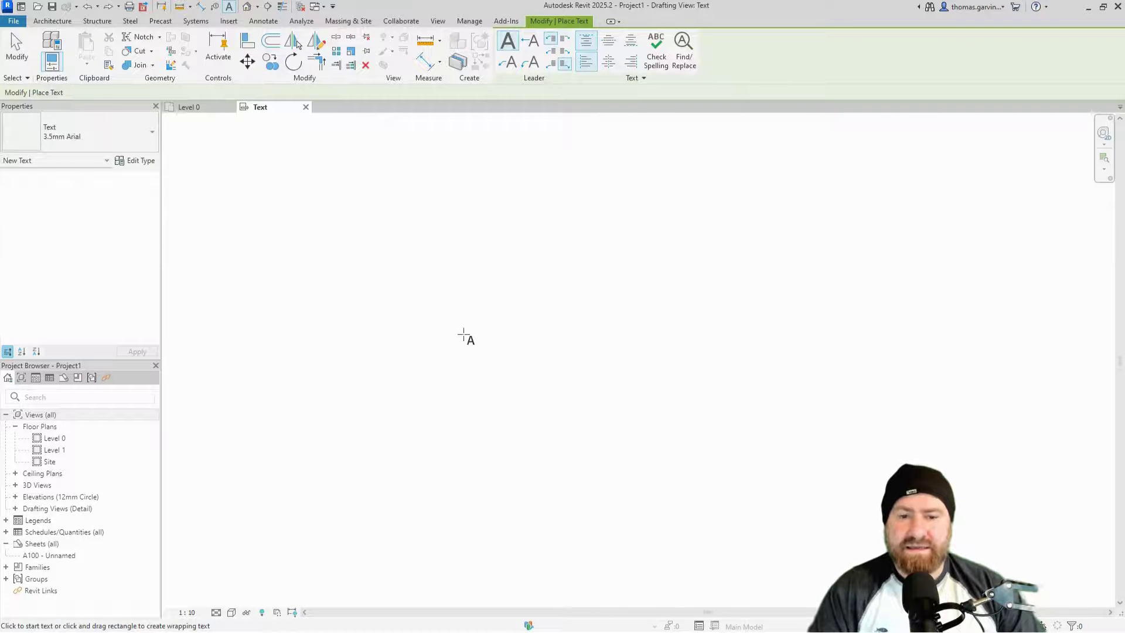
{"action": "type", "text": "Text Styles and Formatting"}
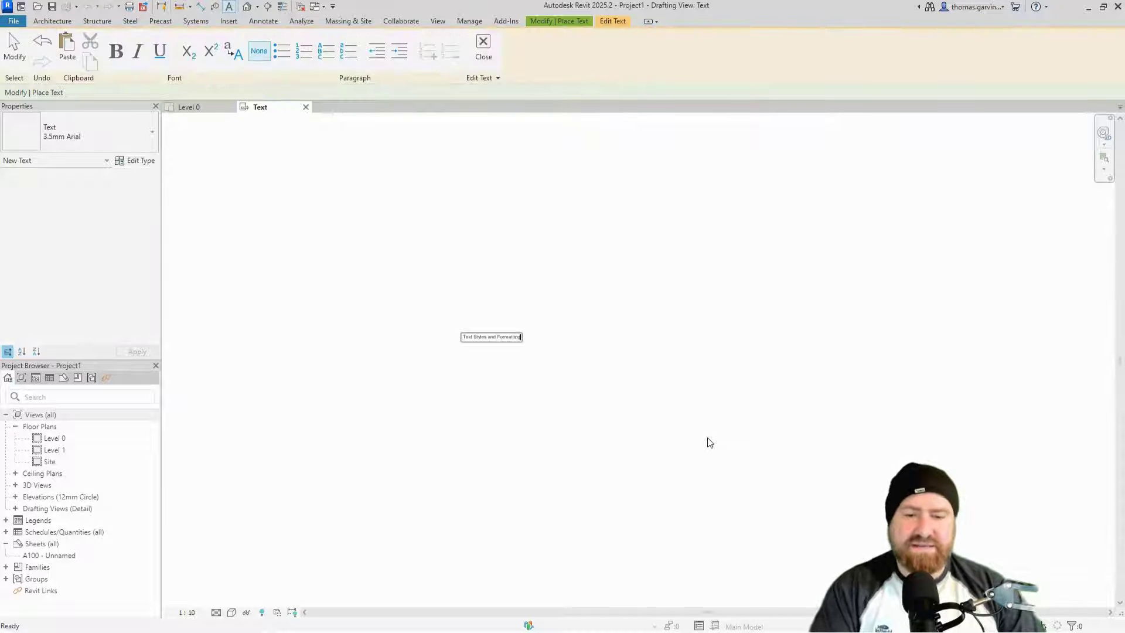
{"action": "left_click", "coordinate": [571, 346]}
{"action": "scroll", "coordinate": [585, 365], "scroll_direction": "up", "scroll_amount": 5}
{"action": "key", "text": "Escape"}
{"action": "key", "text": "Escape"}
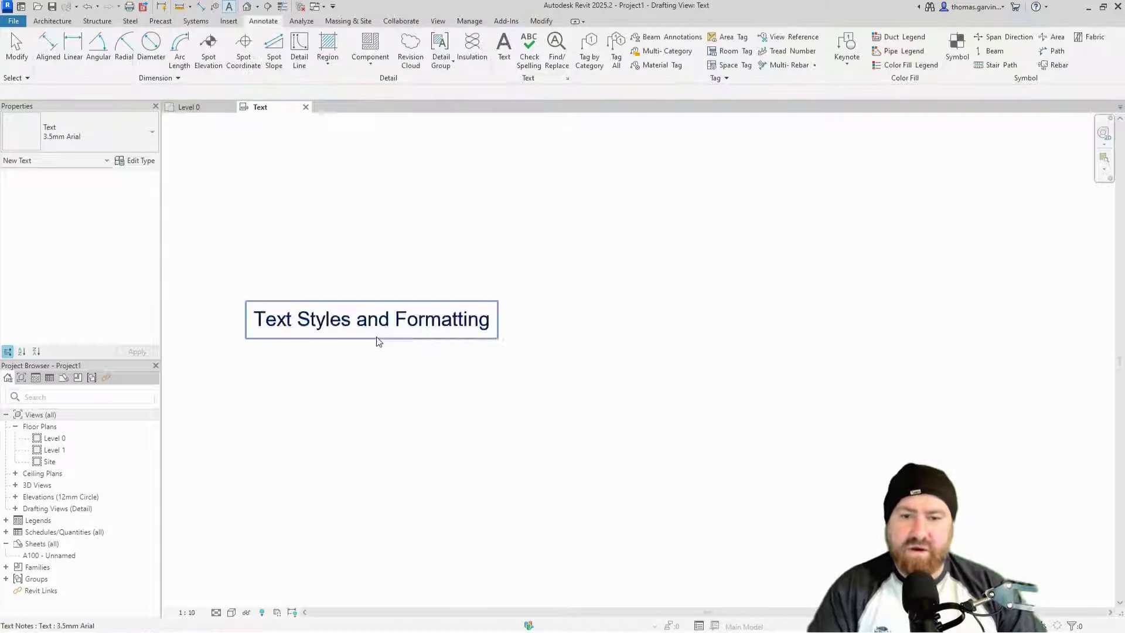
Switch the "Text Styles and Formatting" note to the 2.5mm Arial text type.
{"action": "scroll", "coordinate": [440, 339], "scroll_direction": "up", "scroll_amount": 3}
{"action": "left_click", "coordinate": [435, 328]}
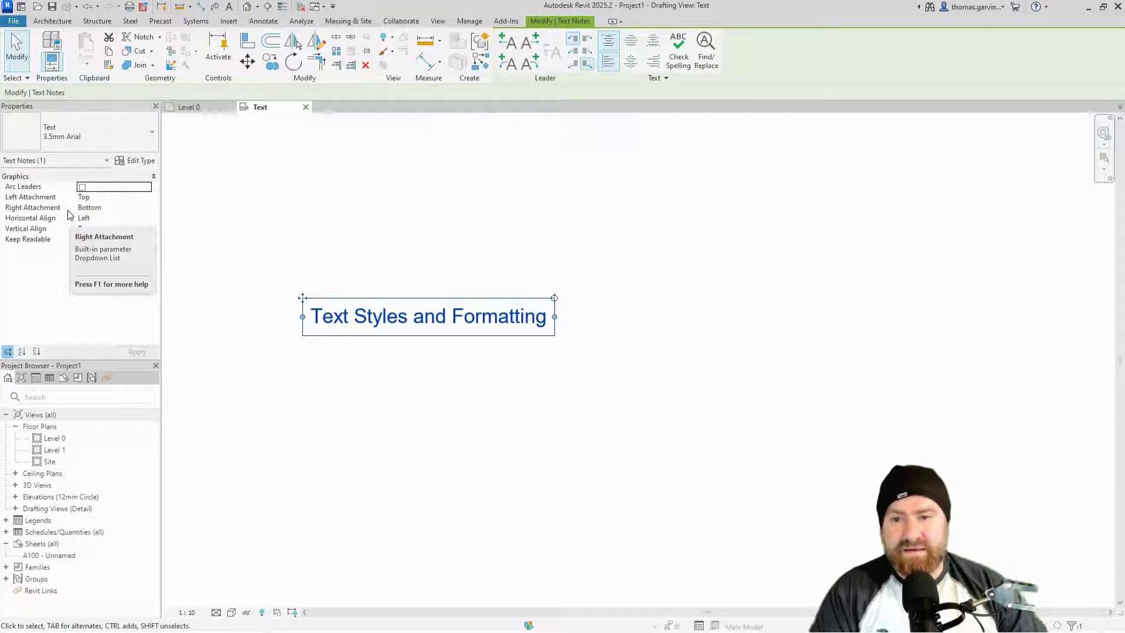
{"action": "left_click", "coordinate": [82, 134]}
{"action": "left_click", "coordinate": [76, 191]}
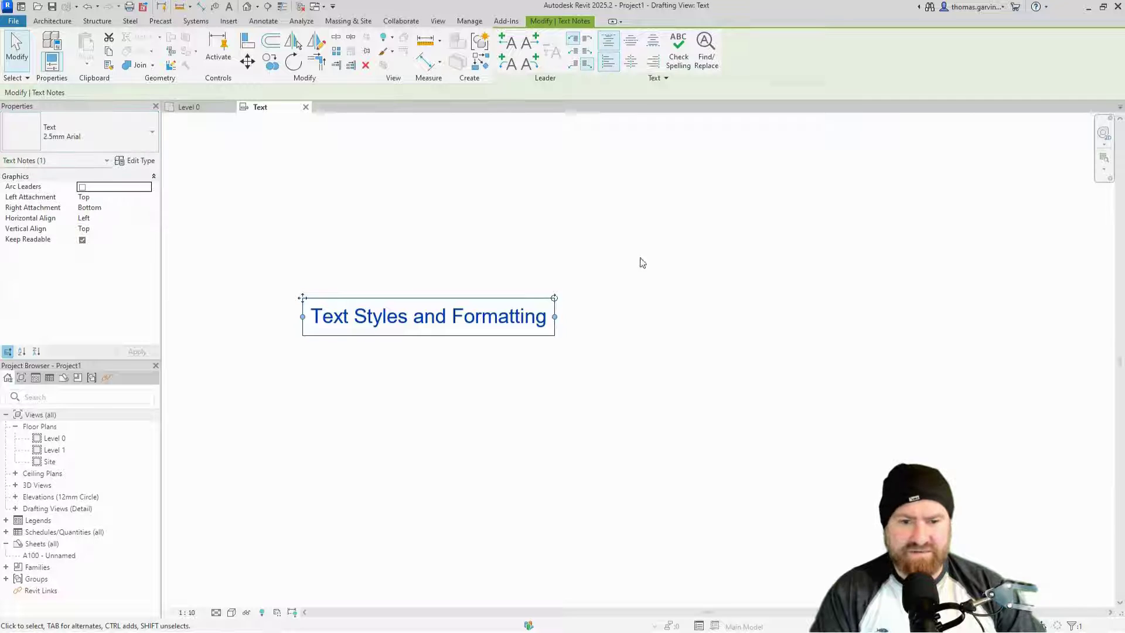
{"action": "scroll", "coordinate": [375, 345], "scroll_direction": "up", "scroll_amount": 3}
{"action": "middle_click_drag", "start_coordinate": [369, 344], "coordinate": [477, 385]}
{"action": "left_click", "coordinate": [484, 407]}
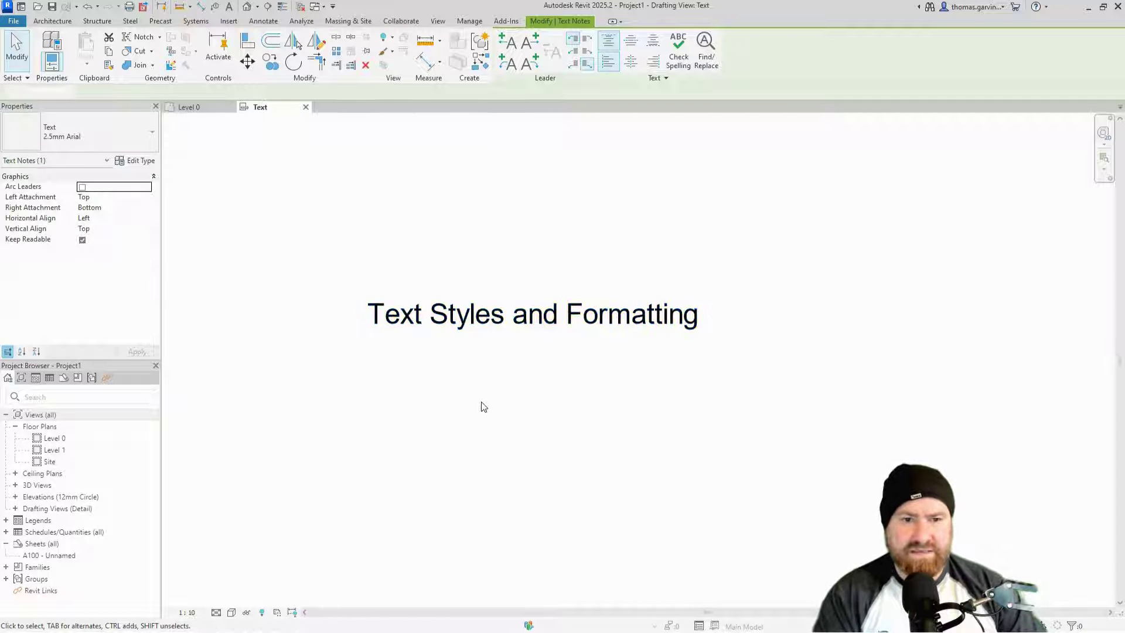
{"action": "scroll", "coordinate": [650, 365], "scroll_direction": "up", "scroll_amount": 2}
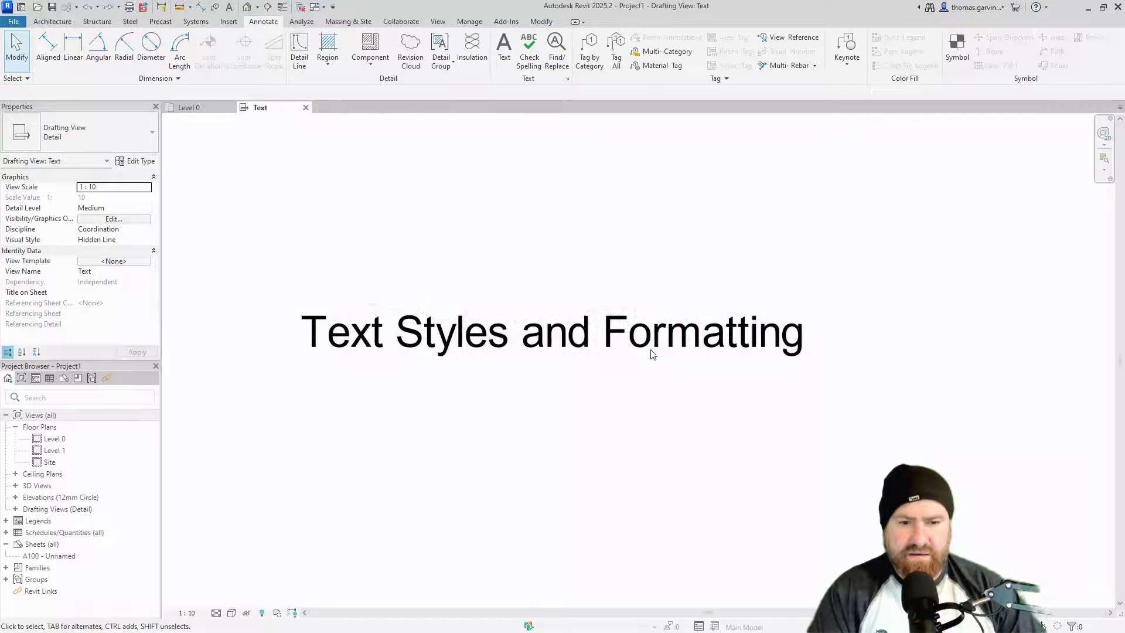
Narrow the text note so "Formatting" wraps onto a second line, and add straight leaders on its left and right sides.
{"action": "left_click", "coordinate": [697, 346]}
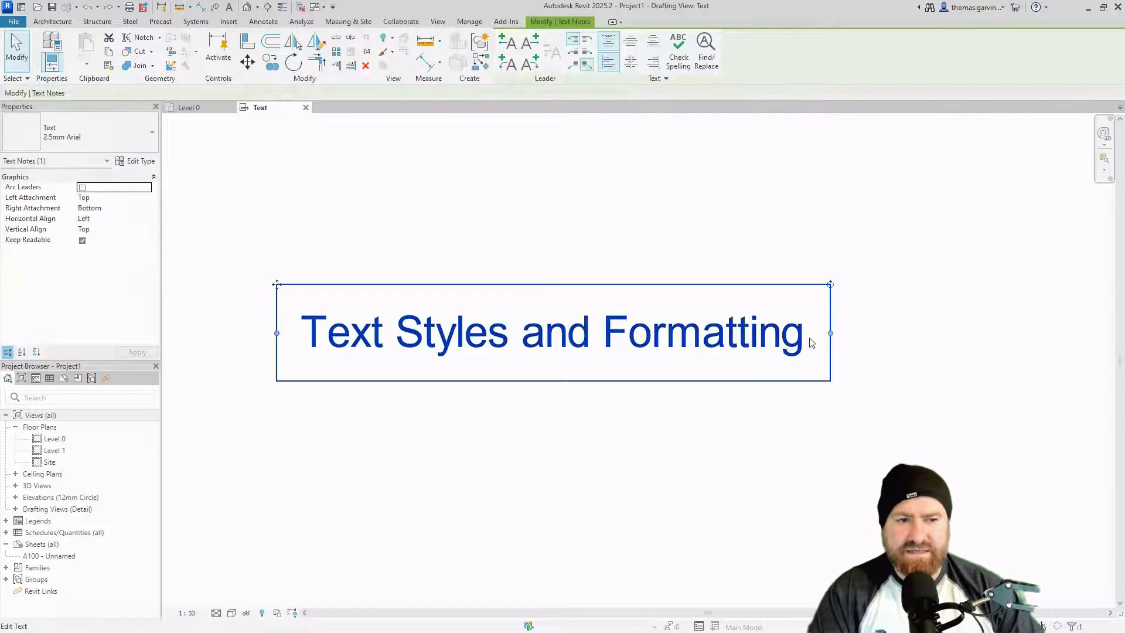
{"action": "left_click_drag", "start_coordinate": [831, 334], "coordinate": [619, 329]}
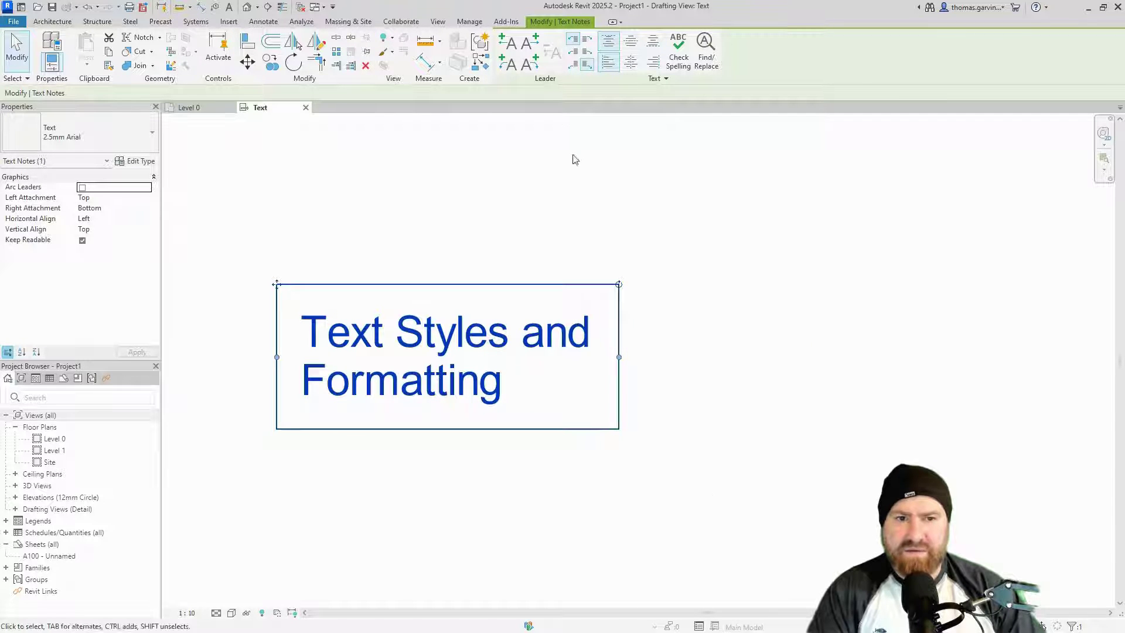
{"action": "left_click", "coordinate": [504, 44]}
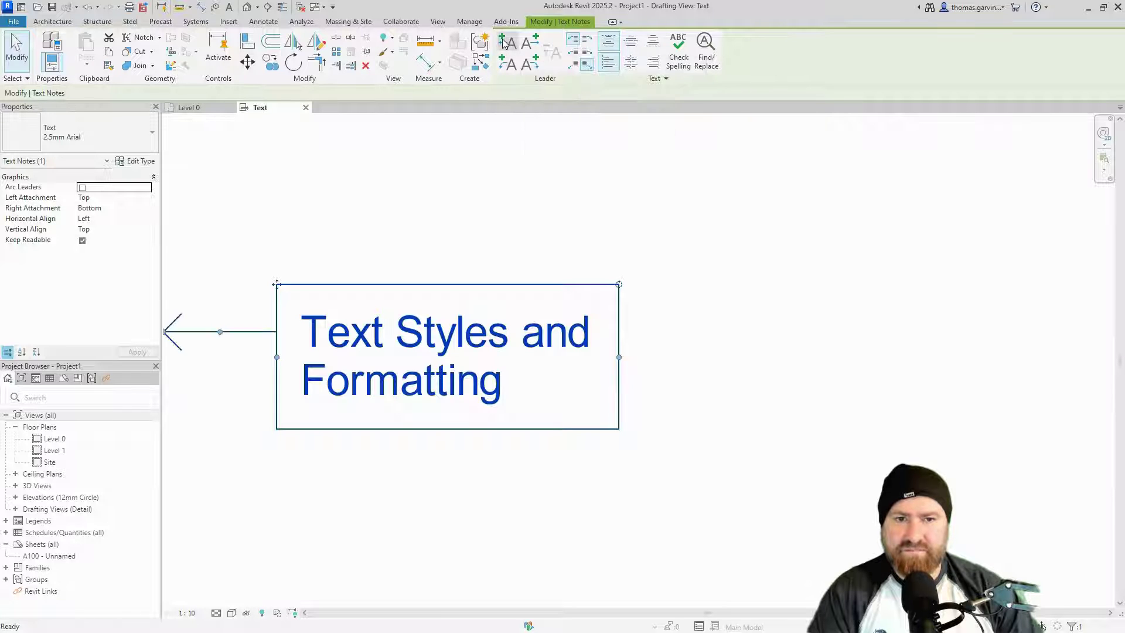
{"action": "left_click", "coordinate": [534, 39]}
{"action": "left_click", "coordinate": [763, 498]}
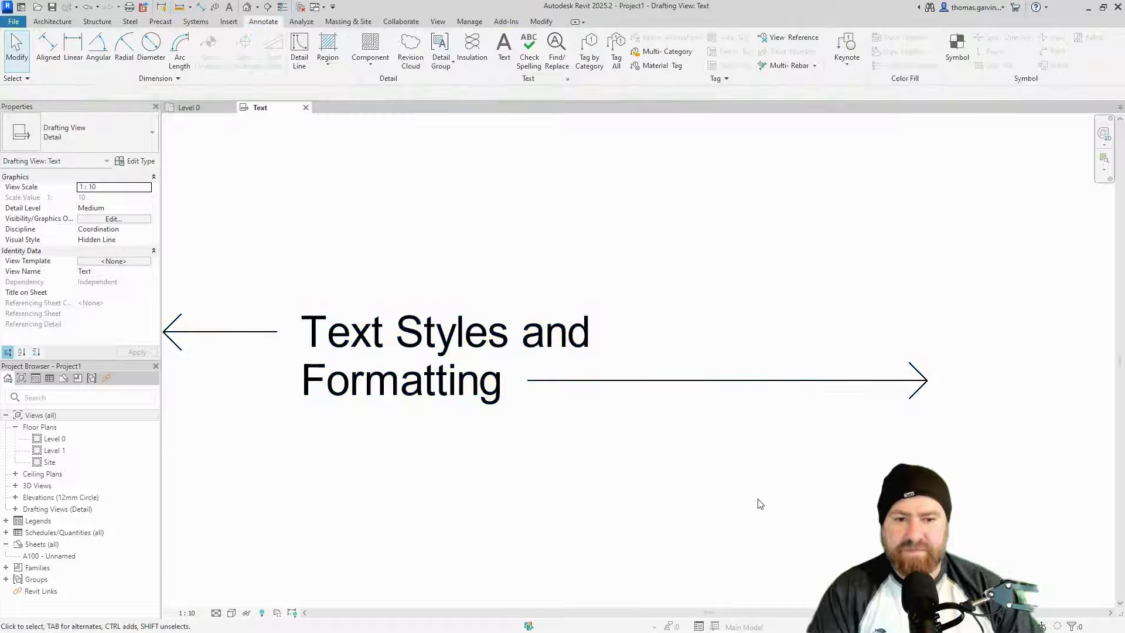
Place a second note reading "Text Styles and Formatting" below the first, with a one-segment leader pointing to the right arrowhead.
{"action": "scroll", "coordinate": [763, 501], "scroll_direction": "down", "scroll_amount": 2}
{"action": "middle_click_drag", "start_coordinate": [763, 501], "coordinate": [756, 319]}
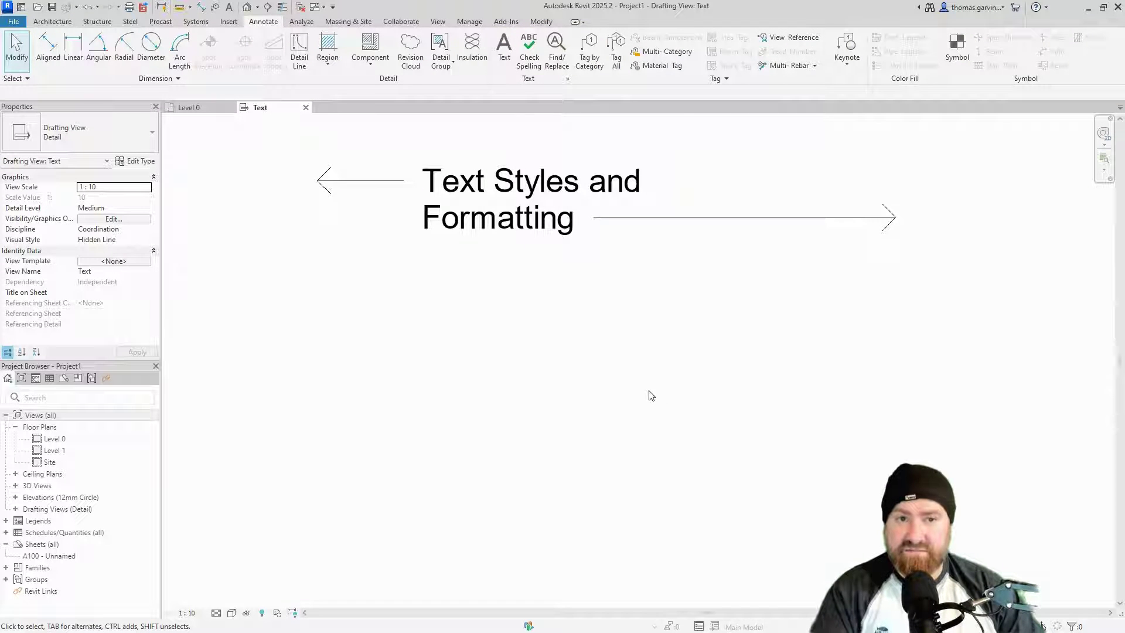
{"action": "left_click", "coordinate": [502, 44]}
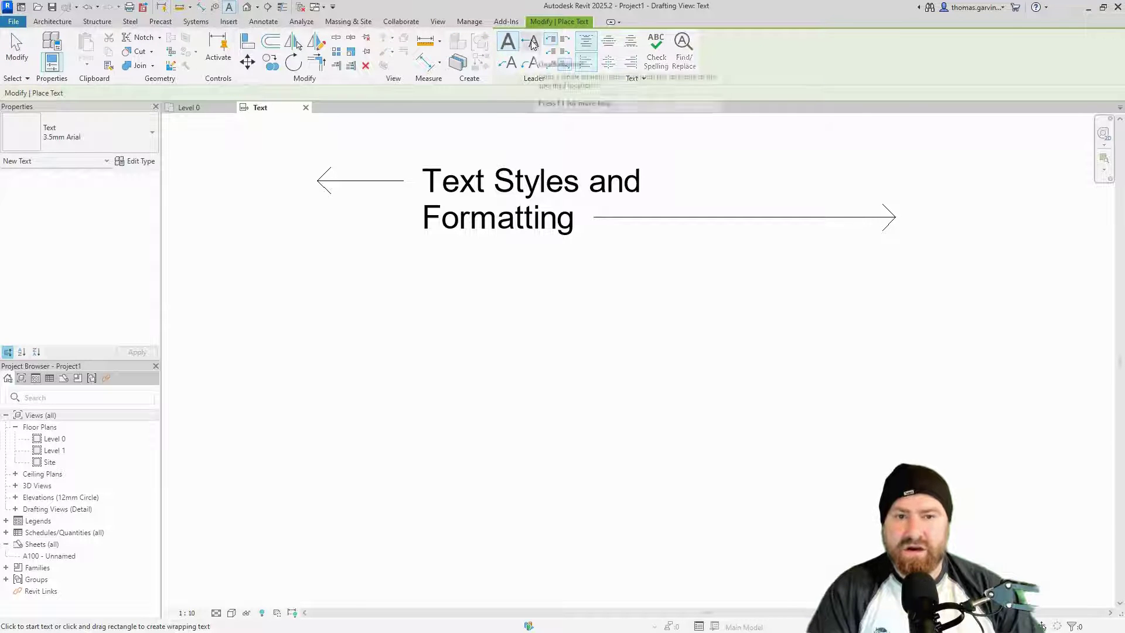
{"action": "left_click", "coordinate": [885, 225]}
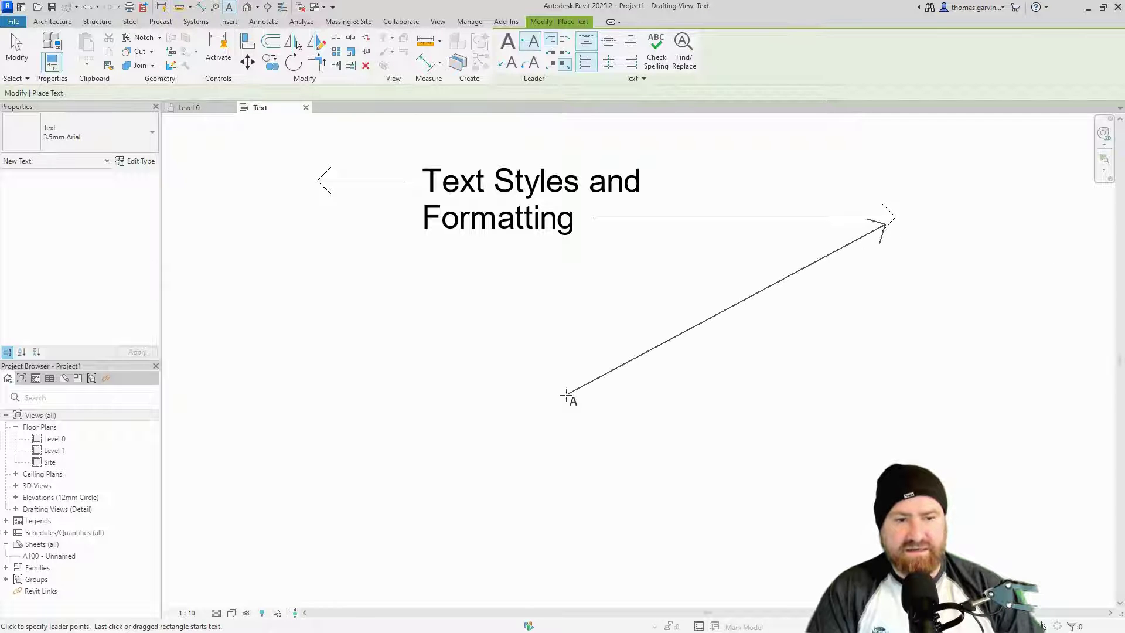
{"action": "left_click", "coordinate": [569, 397]}
{"action": "type", "text": "Text Styles and Formatting"}
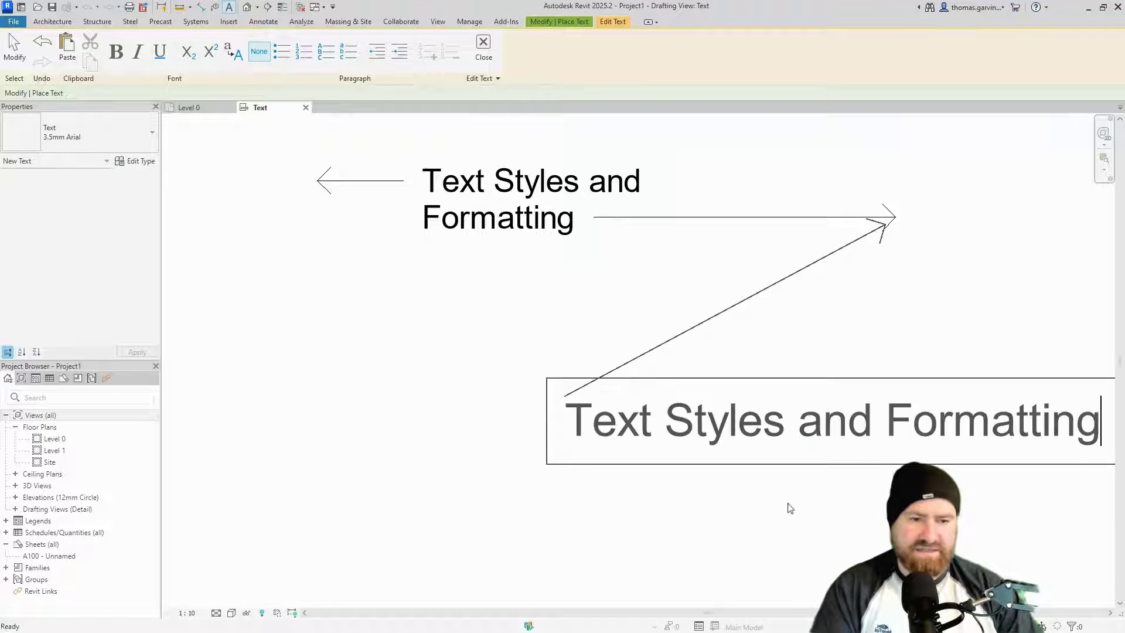
{"action": "left_click", "coordinate": [791, 508]}
{"action": "scroll", "coordinate": [814, 498], "scroll_direction": "down", "scroll_amount": 1}
{"action": "scroll", "coordinate": [815, 498], "scroll_direction": "down", "scroll_amount": 1}
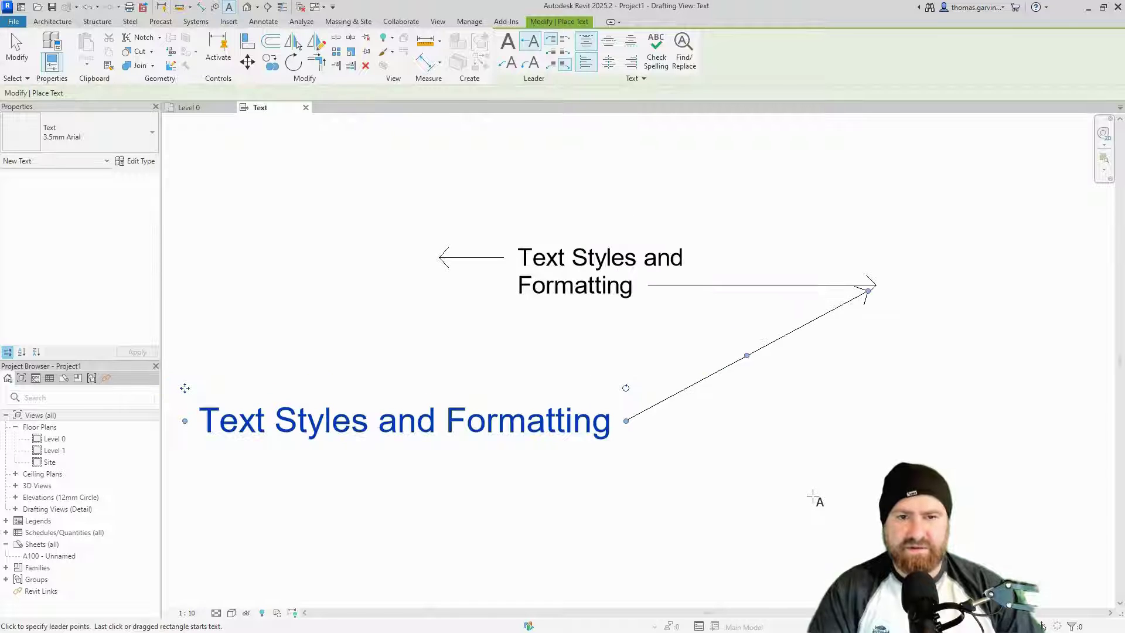
{"action": "key", "text": "Escape"}
{"action": "key", "text": "Escape"}
Delete the second text note together with its leader.
{"action": "left_click", "coordinate": [622, 423]}
{"action": "key", "text": "Delete"}
Set the right and left leader attachments of the remaining text note to Middle.
{"action": "scroll", "coordinate": [644, 280], "scroll_direction": "up", "scroll_amount": 1}
{"action": "left_click", "coordinate": [645, 280]}
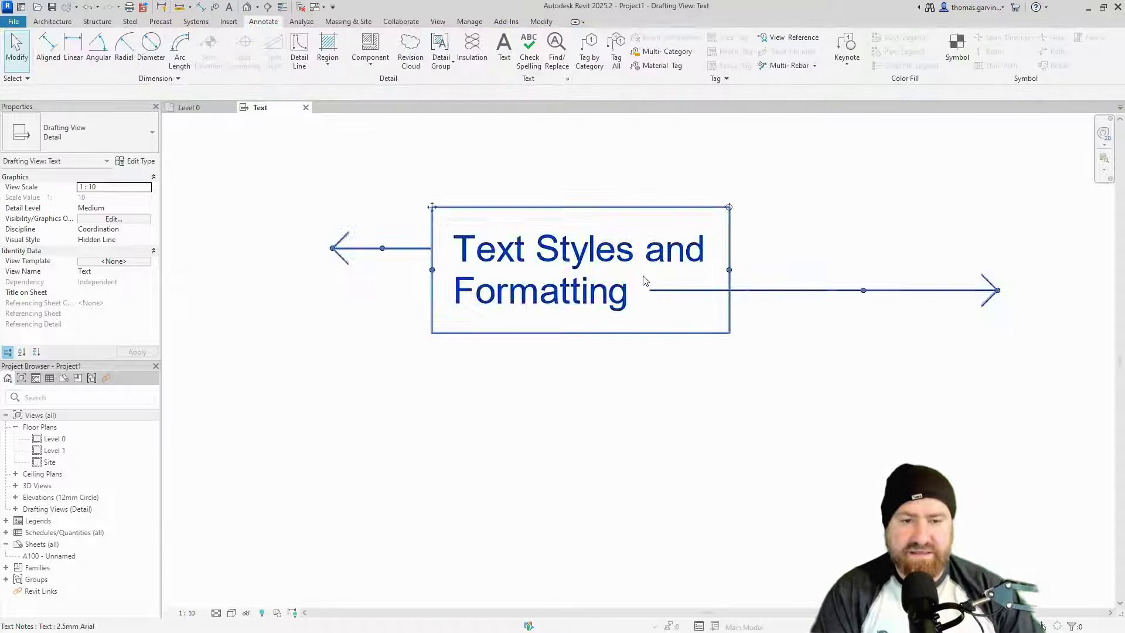
{"action": "middle_click_drag", "start_coordinate": [645, 280], "coordinate": [586, 327]}
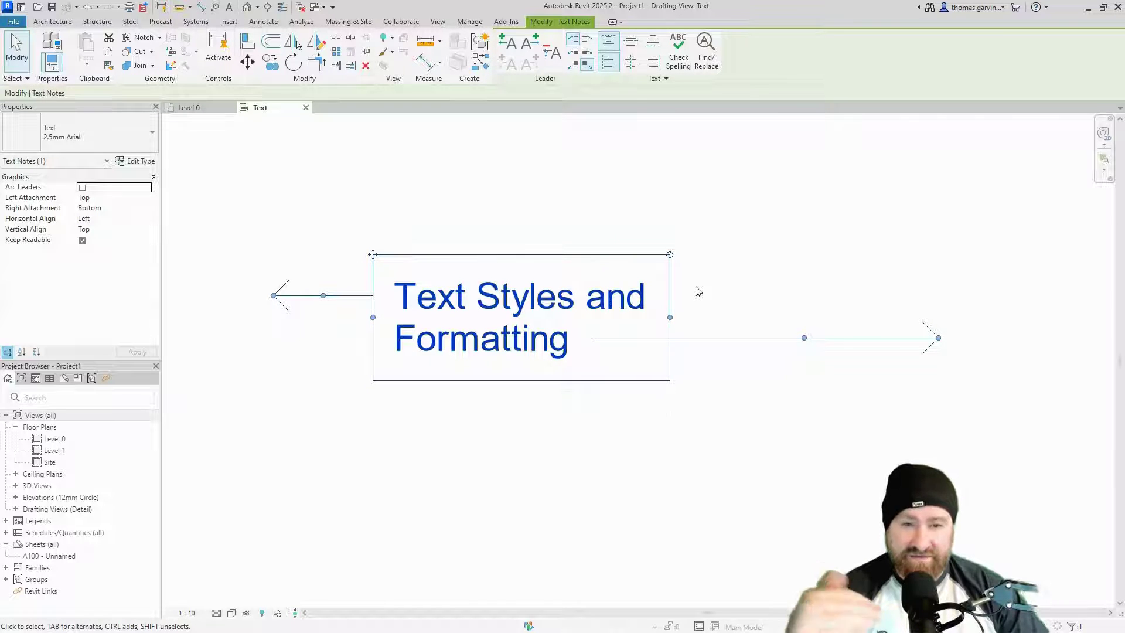
{"action": "left_click", "coordinate": [587, 54]}
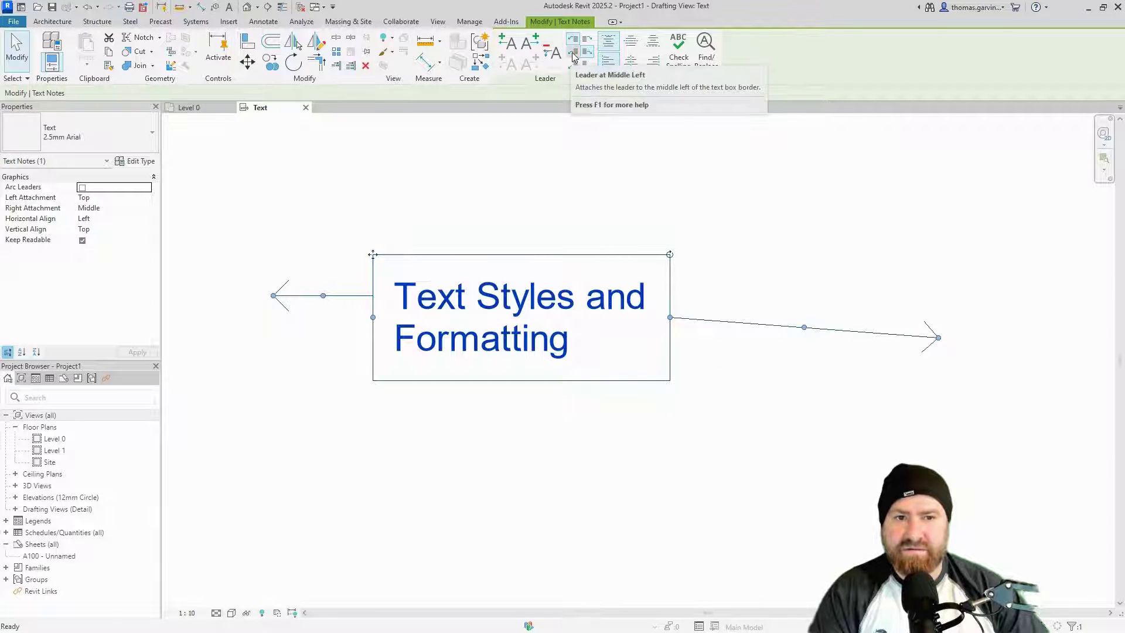
{"action": "left_click", "coordinate": [573, 56]}
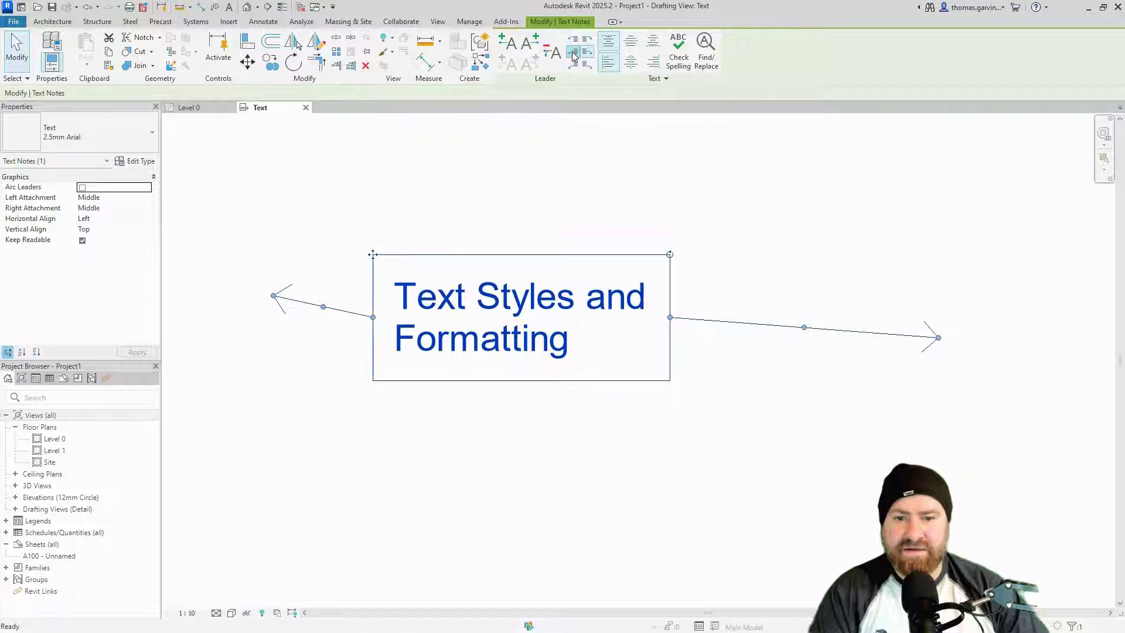
Move both arrow ends level with the middle of the text box so the leaders run horizontally, shortening the right one.
{"action": "left_click_drag", "start_coordinate": [275, 298], "coordinate": [273, 317]}
{"action": "left_click_drag", "start_coordinate": [939, 342], "coordinate": [867, 318]}
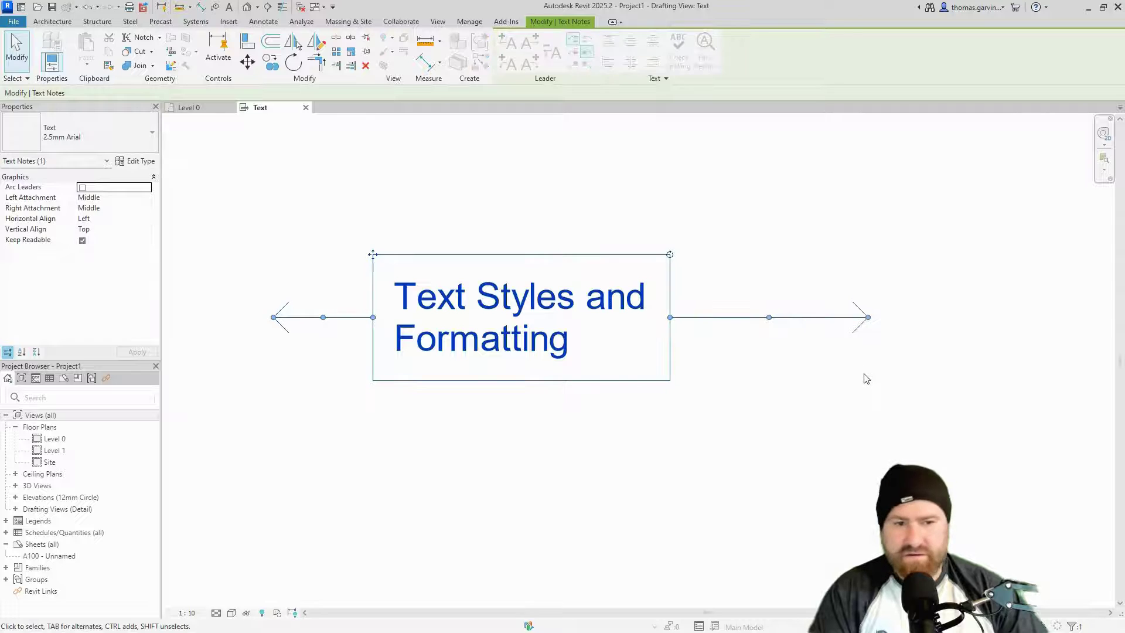
{"action": "left_click", "coordinate": [864, 380]}
Duplicate the selected note's text type under the name "2mm Arial".
{"action": "left_click", "coordinate": [526, 331]}
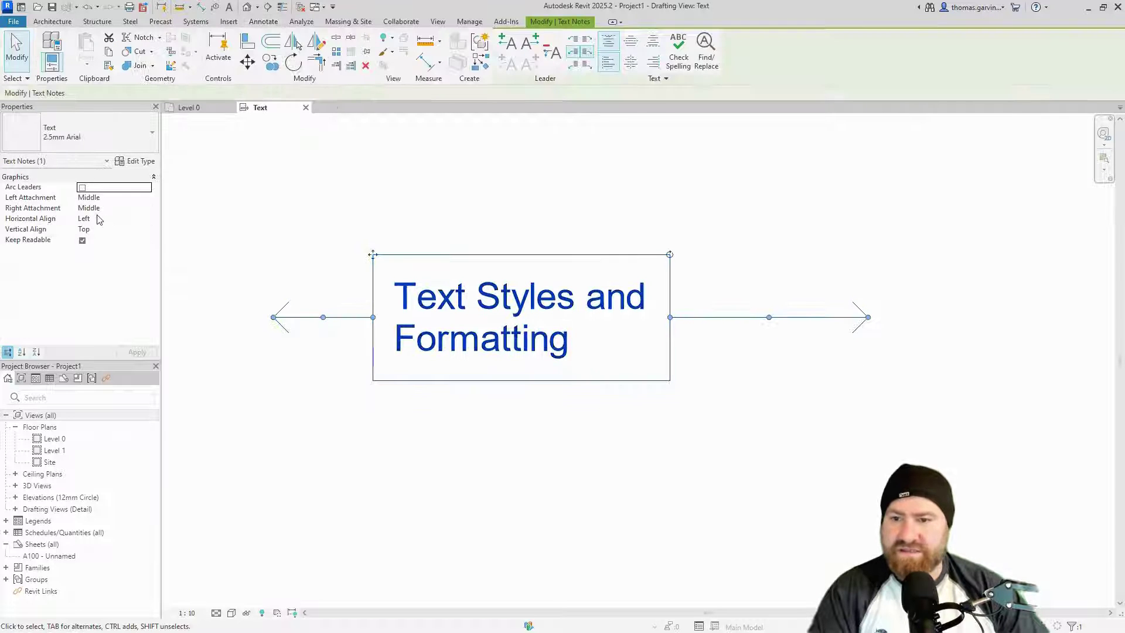
{"action": "key", "text": "ctrl"}
{"action": "key", "text": "ctrl"}
{"action": "key", "text": "ctrl"}
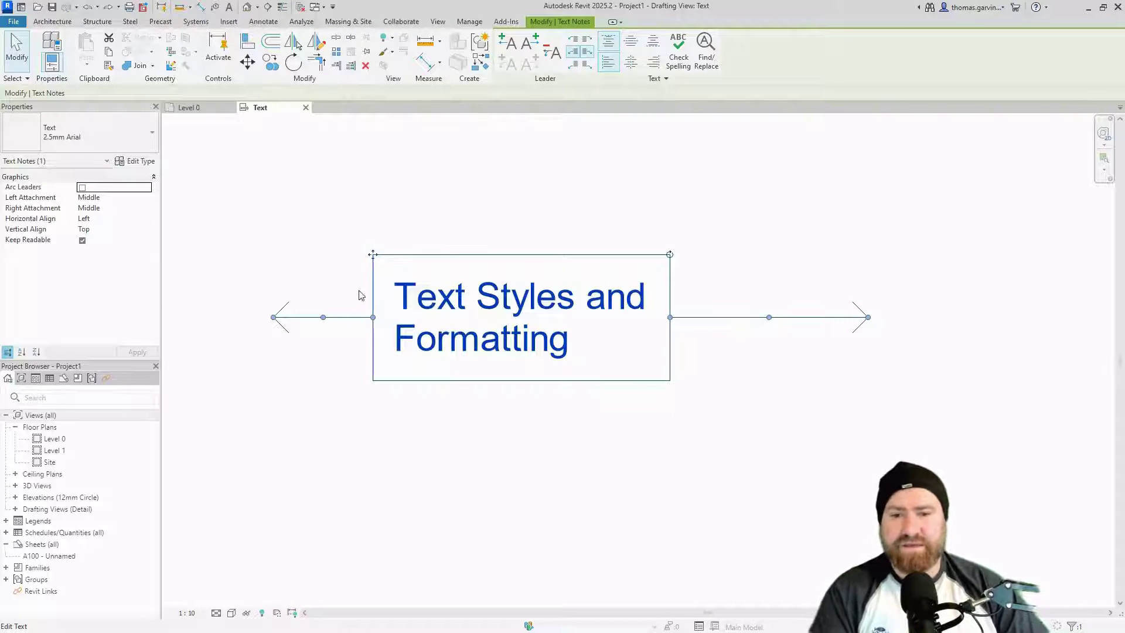
{"action": "middle_click_drag", "start_coordinate": [690, 321], "coordinate": [916, 330]}
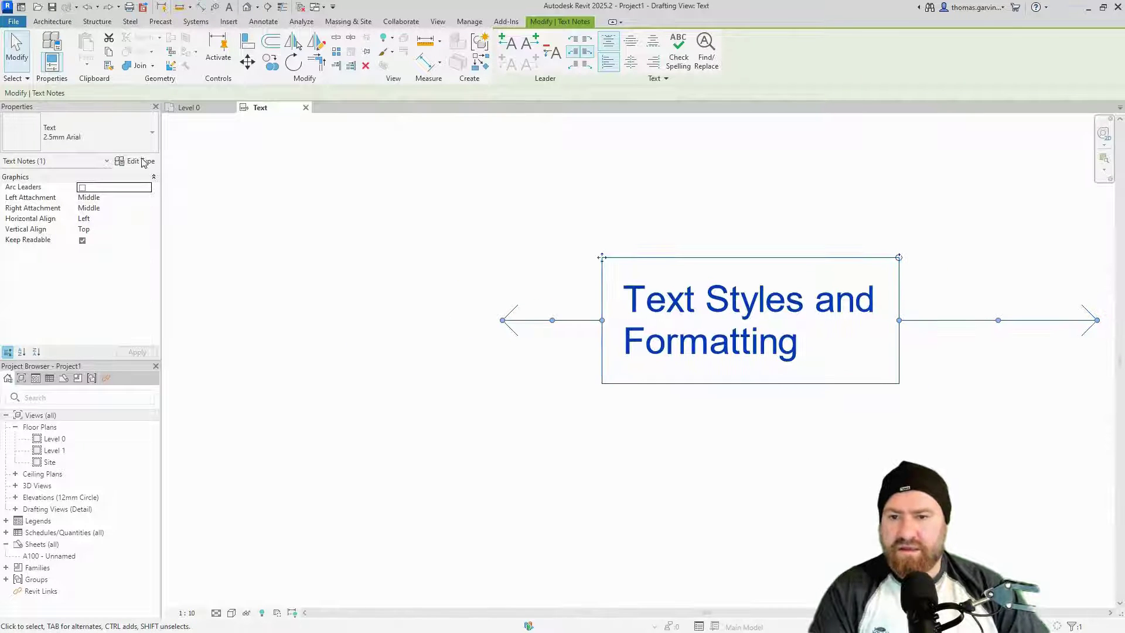
{"action": "left_click", "coordinate": [145, 164]}
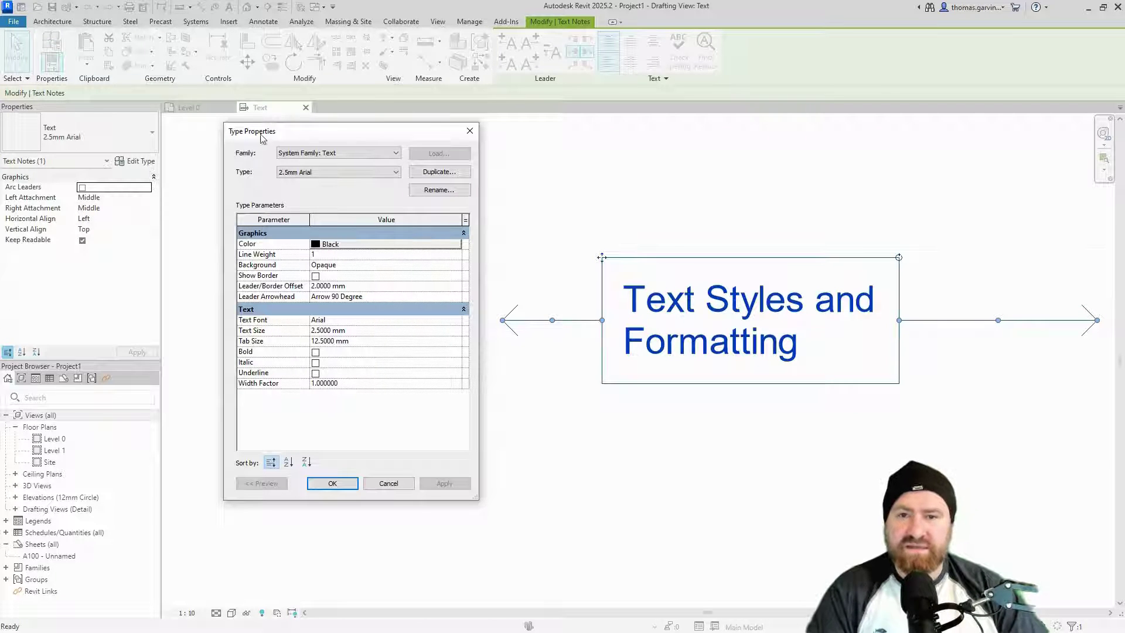
{"action": "left_click", "coordinate": [439, 172]}
{"action": "left_click", "coordinate": [335, 303]}
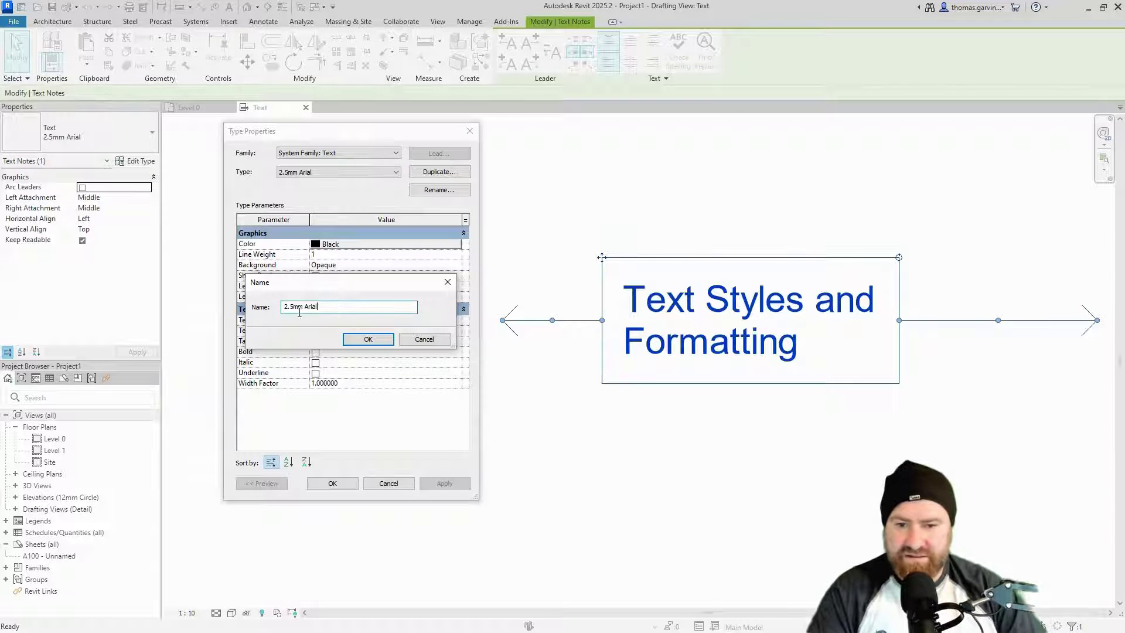
{"action": "key", "text": "BackSpace"}
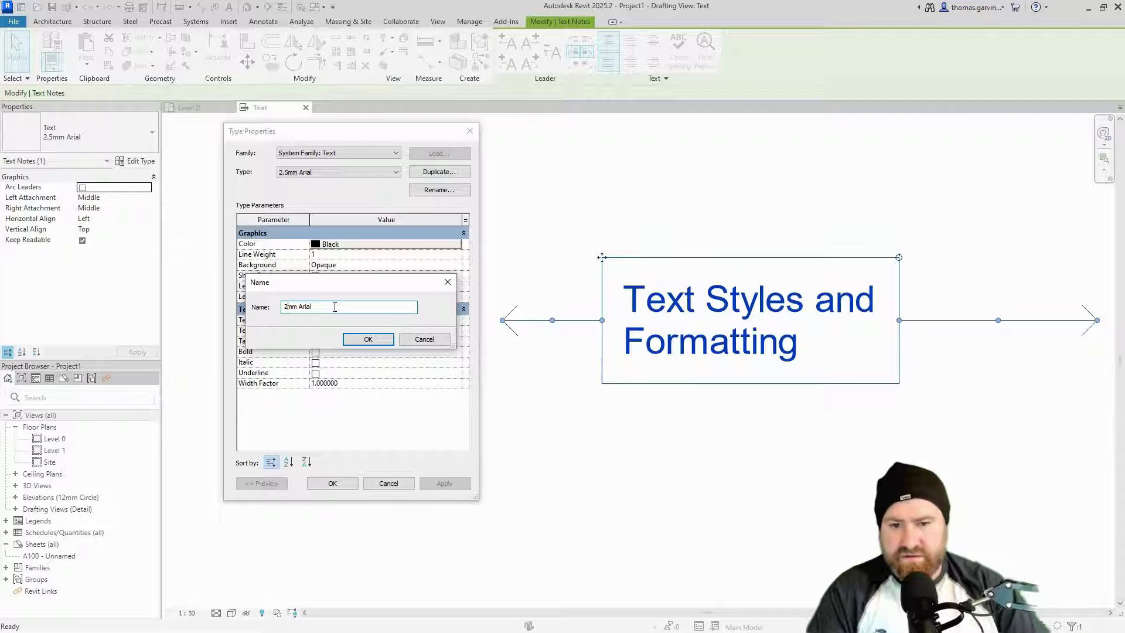
{"action": "left_click", "coordinate": [367, 339]}
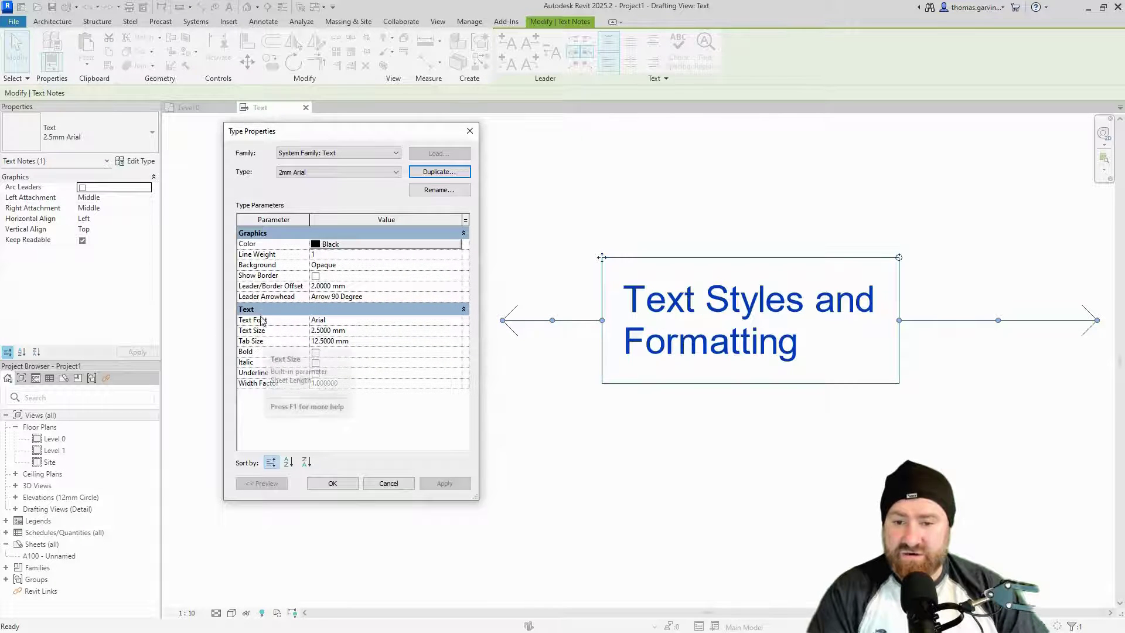
Set the text size of the 2mm Arial type to 2 mm and apply it to the note.
{"action": "left_click", "coordinate": [367, 330]}
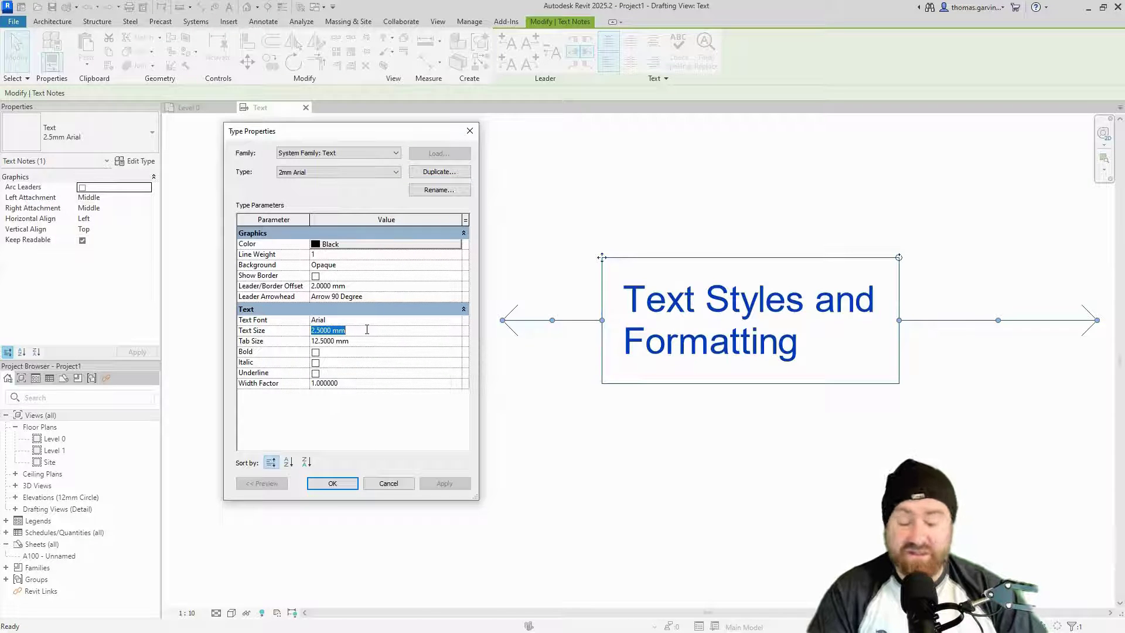
{"action": "type", "text": "2"}
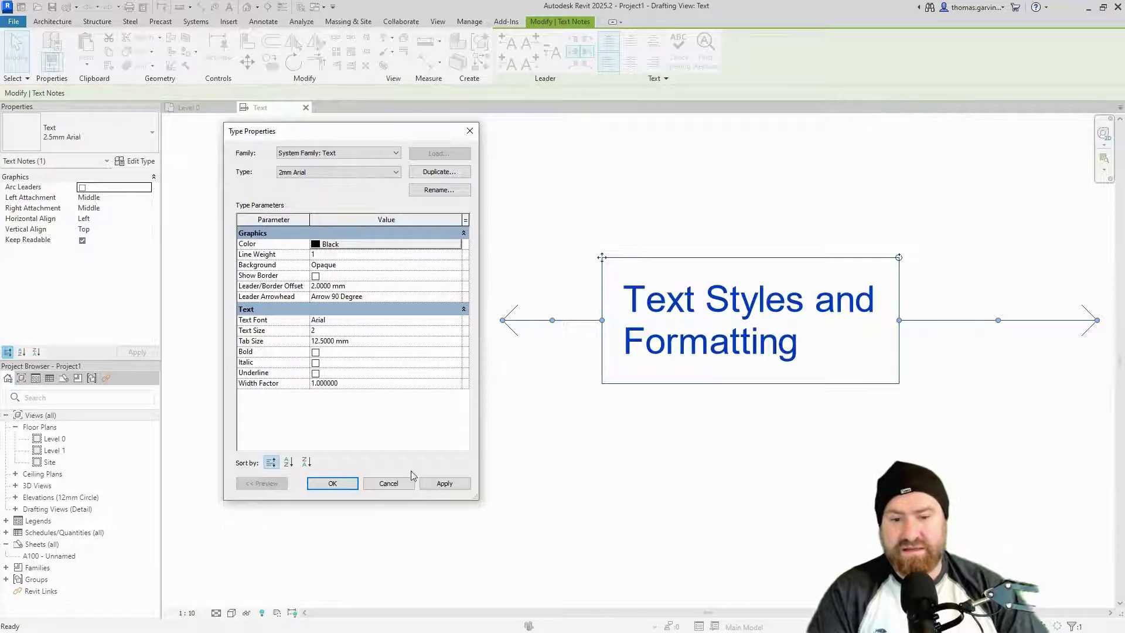
{"action": "left_click", "coordinate": [443, 483]}
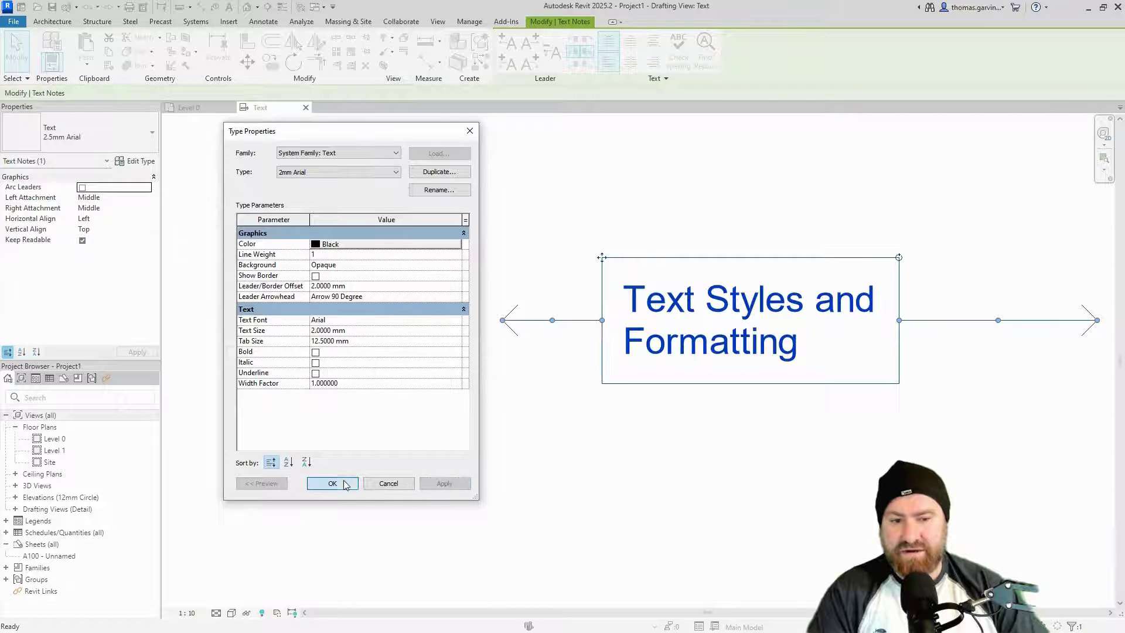
{"action": "left_click", "coordinate": [345, 484]}
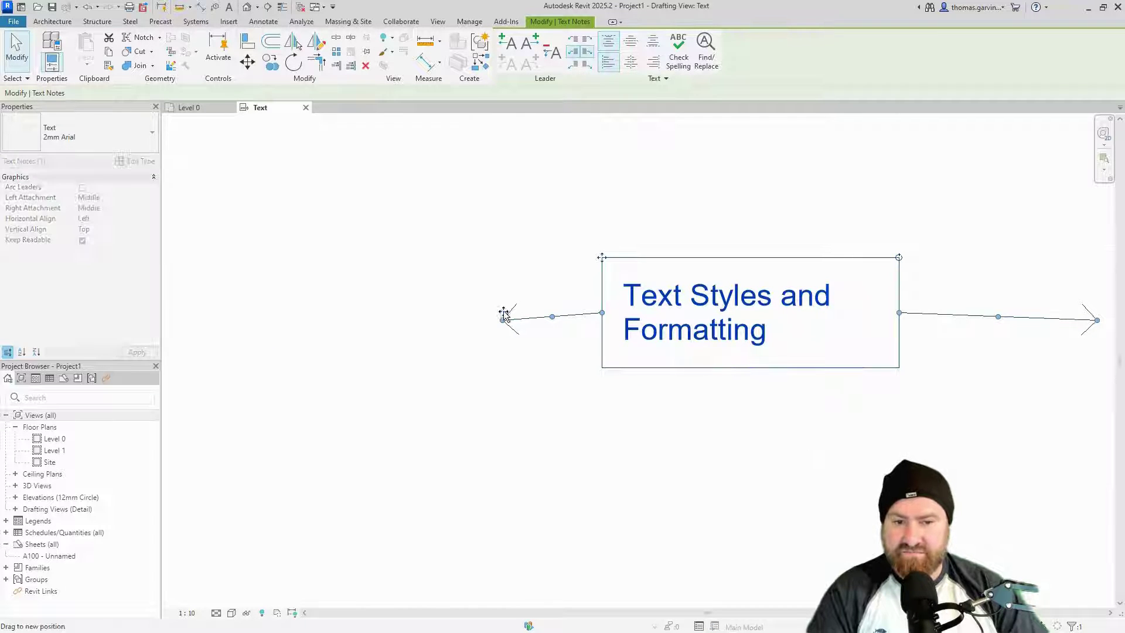
Move the right leader's arrow end level with the middle of the text box so the leader runs horizontally.
{"action": "left_click_drag", "start_coordinate": [963, 322], "coordinate": [941, 313]}
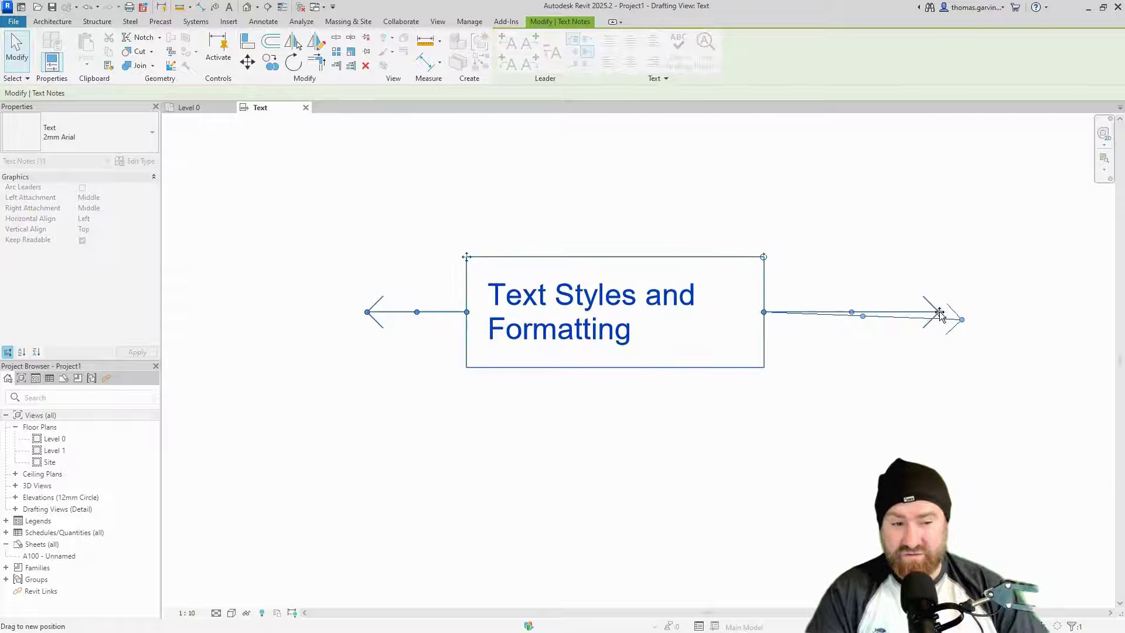
{"action": "left_click", "coordinate": [758, 456]}
Set the line weight of the note's 2mm Arial text type to 5 and apply the change.
{"action": "left_click", "coordinate": [628, 284]}
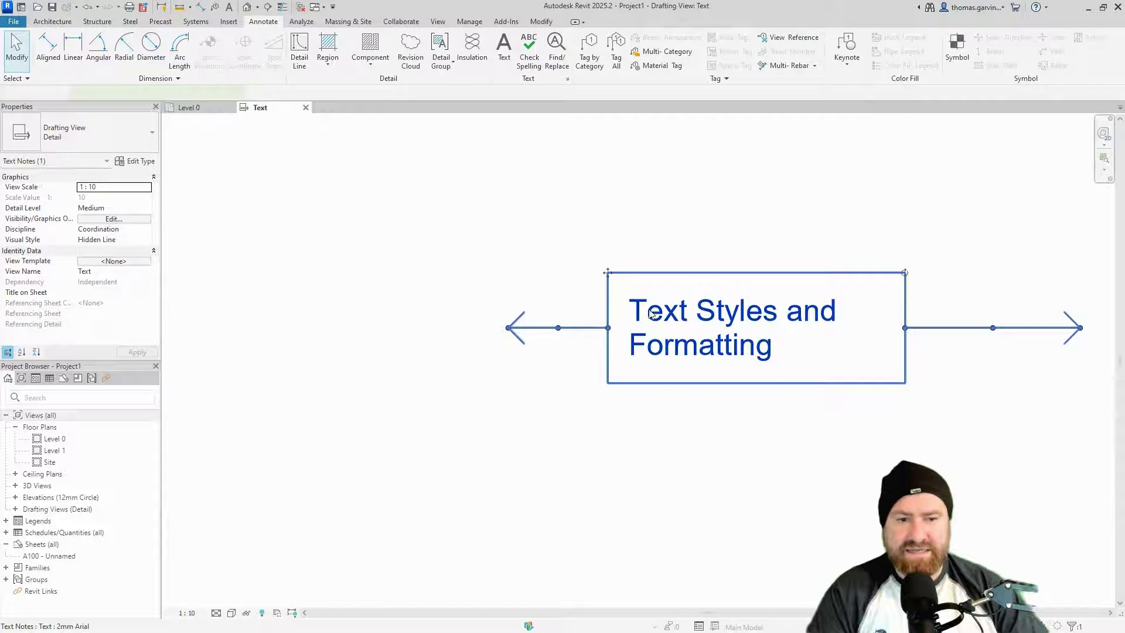
{"action": "left_click", "coordinate": [144, 160]}
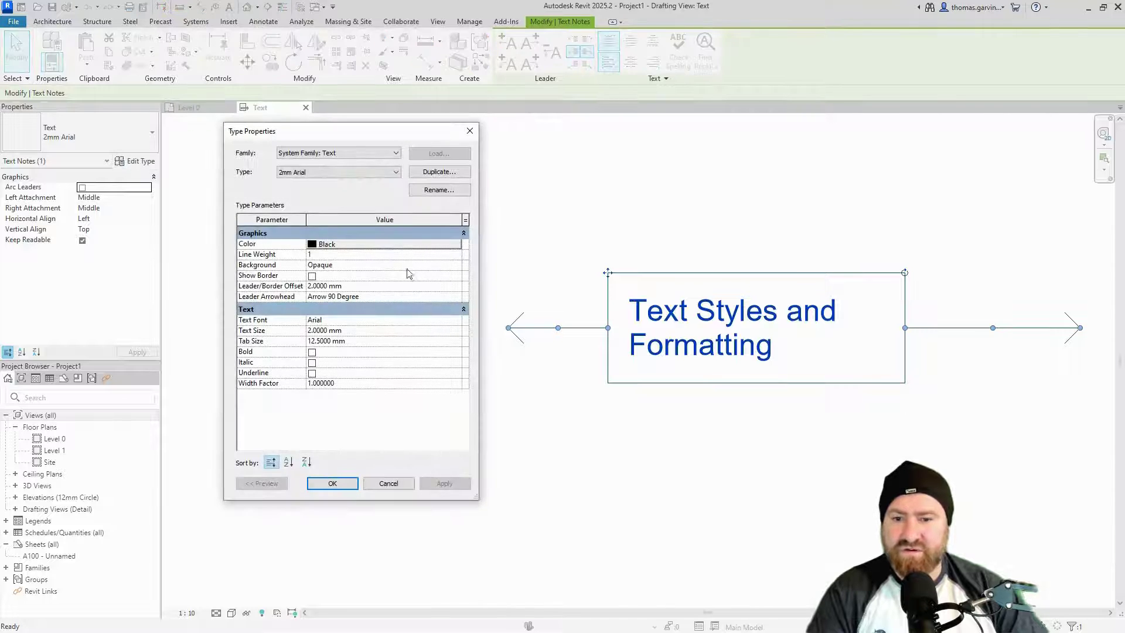
{"action": "left_click", "coordinate": [377, 246]}
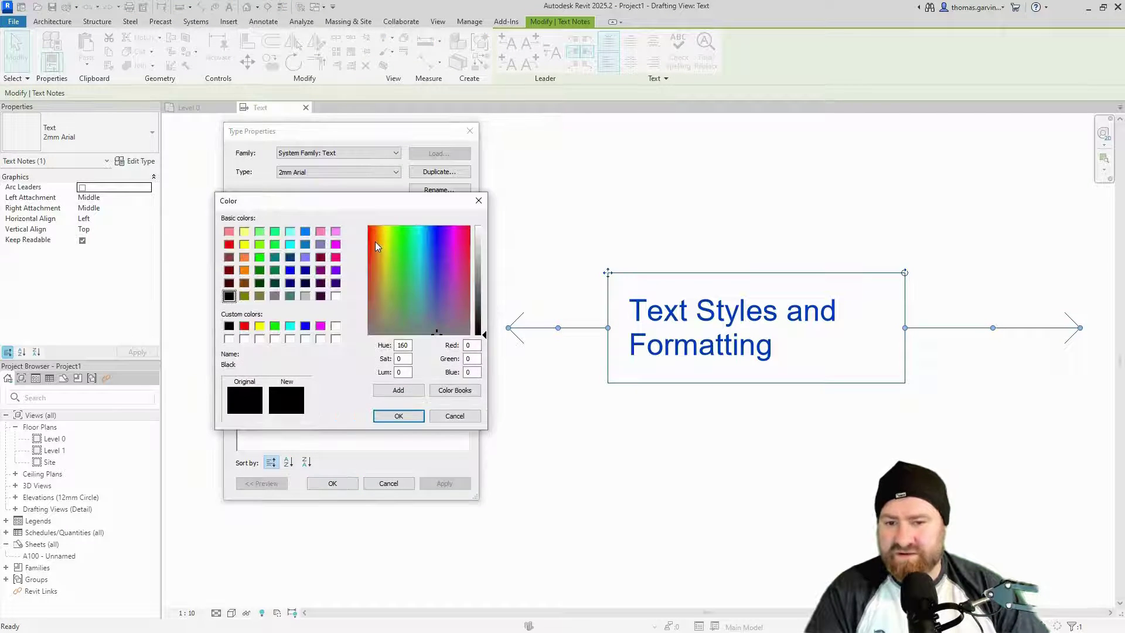
{"action": "left_click", "coordinate": [466, 418]}
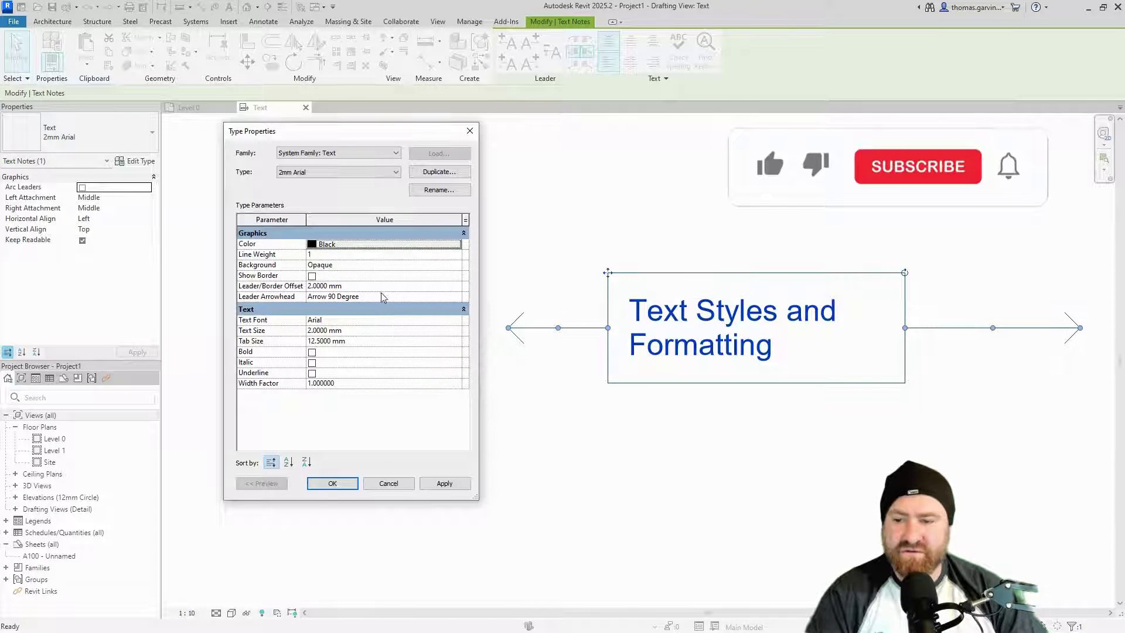
{"action": "left_click", "coordinate": [364, 254]}
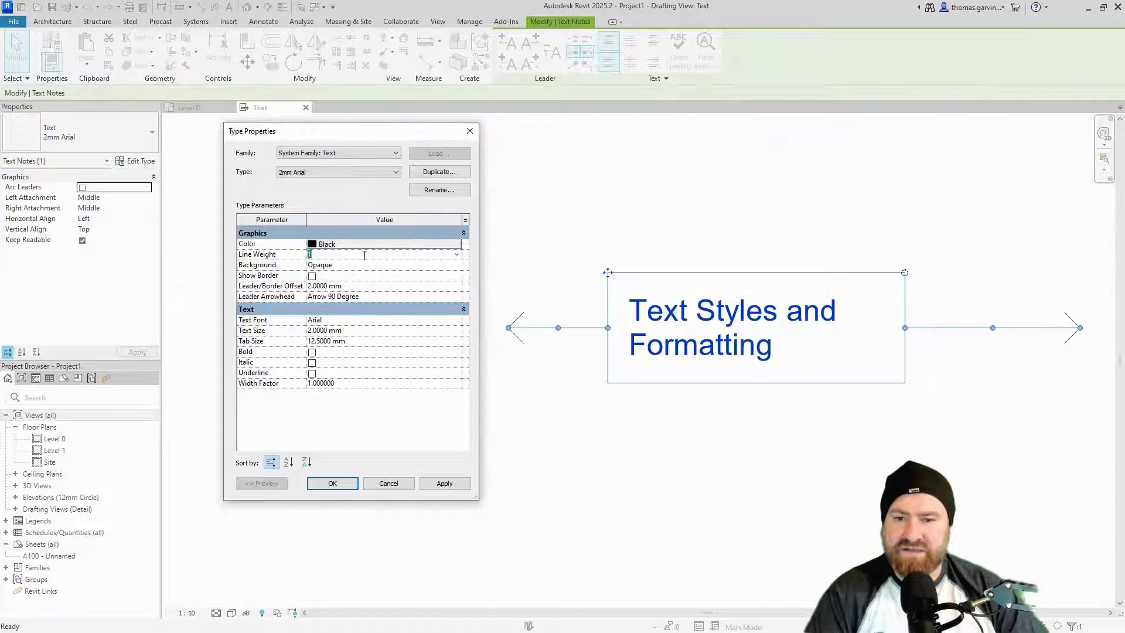
{"action": "type", "text": "5"}
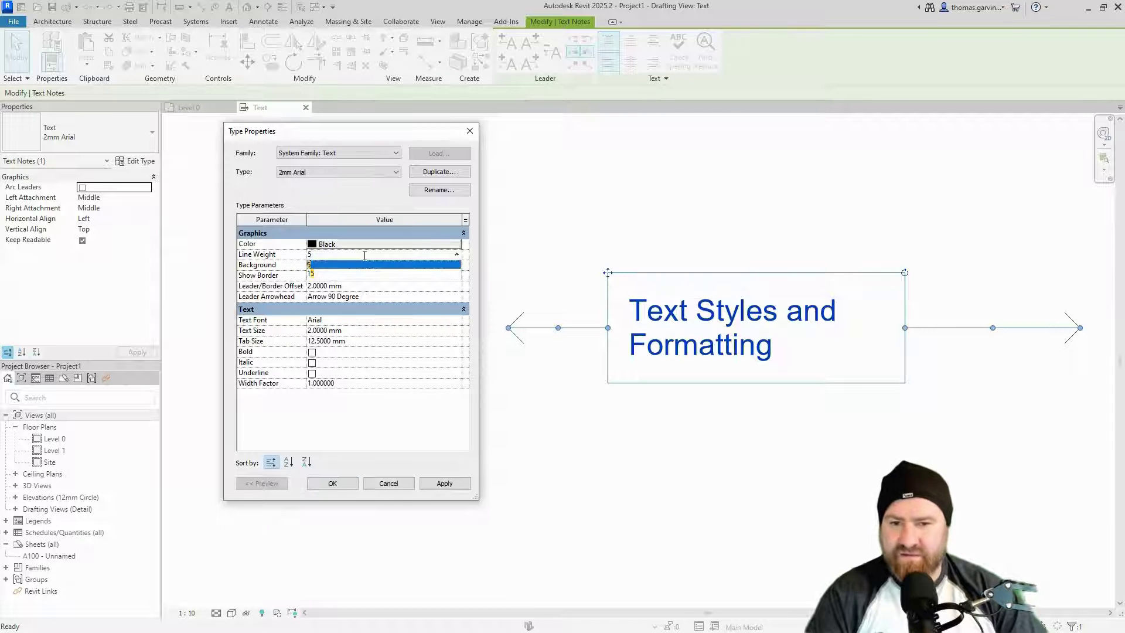
{"action": "left_click", "coordinate": [370, 266]}
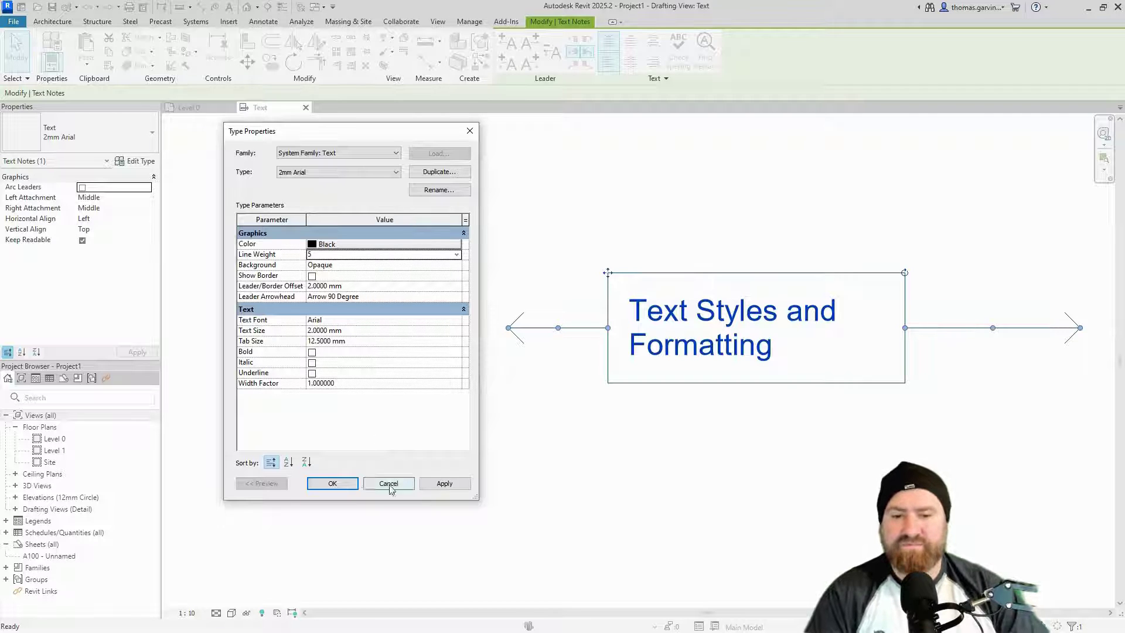
{"action": "left_click", "coordinate": [443, 483]}
{"action": "left_click", "coordinate": [330, 484]}
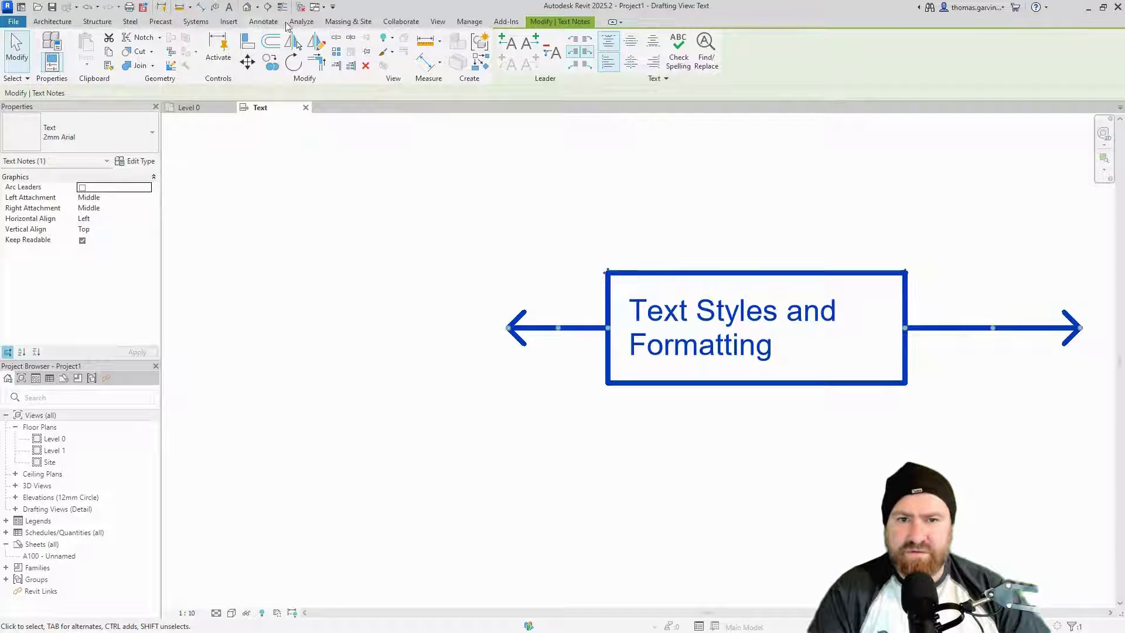
Examine the width assigned to annotation line weight 5 in the project's Line Weights settings.
{"action": "left_click", "coordinate": [468, 23]}
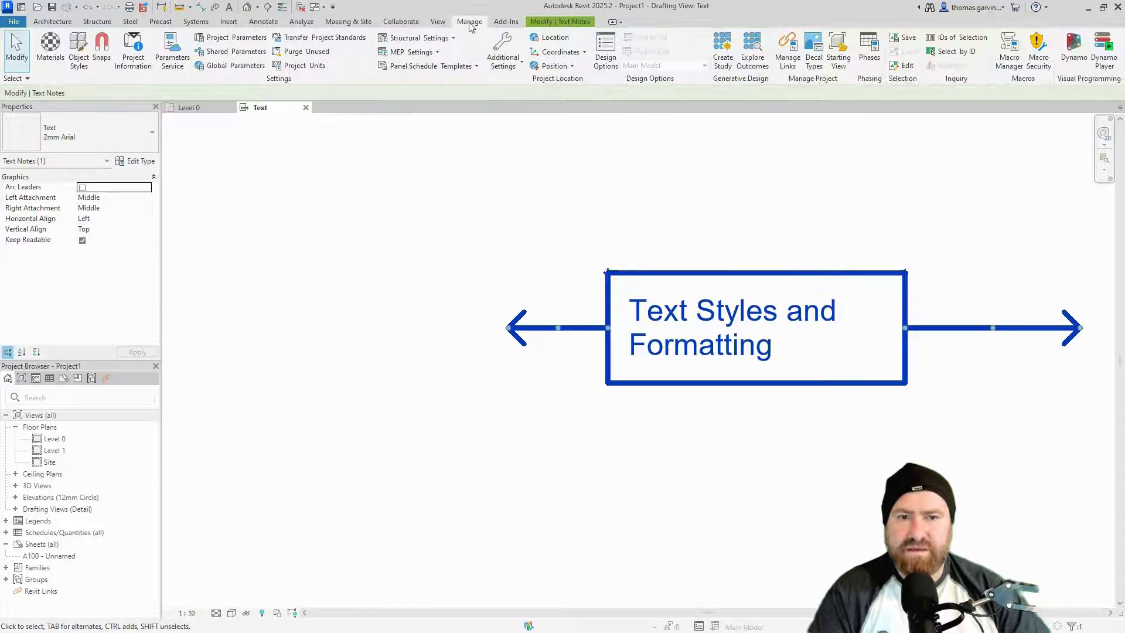
{"action": "left_click", "coordinate": [508, 72]}
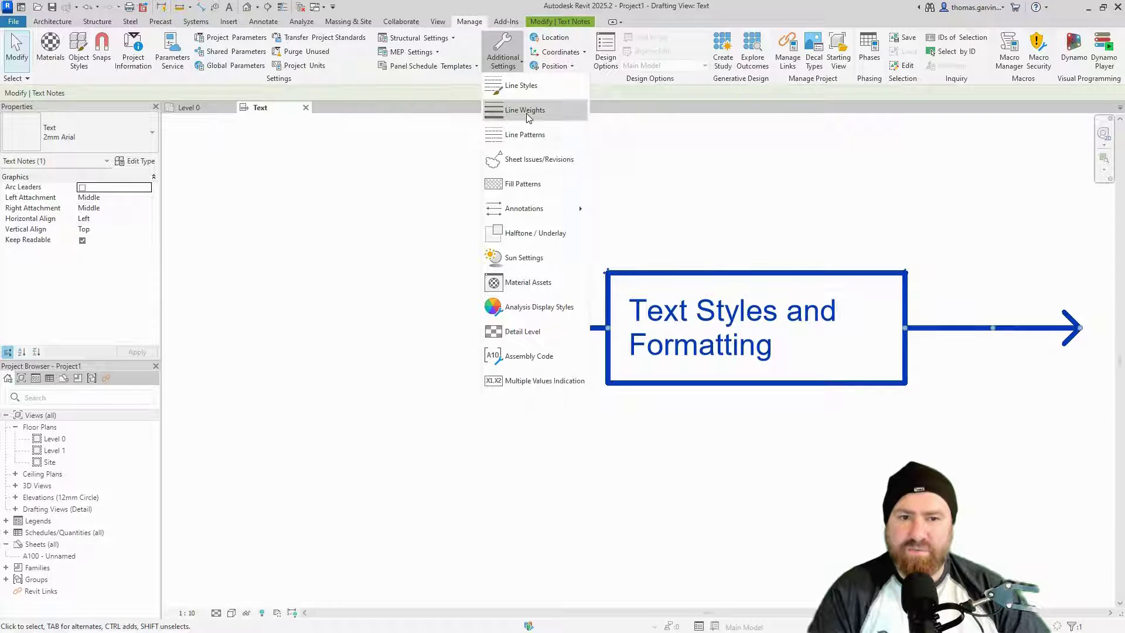
{"action": "left_click", "coordinate": [529, 117]}
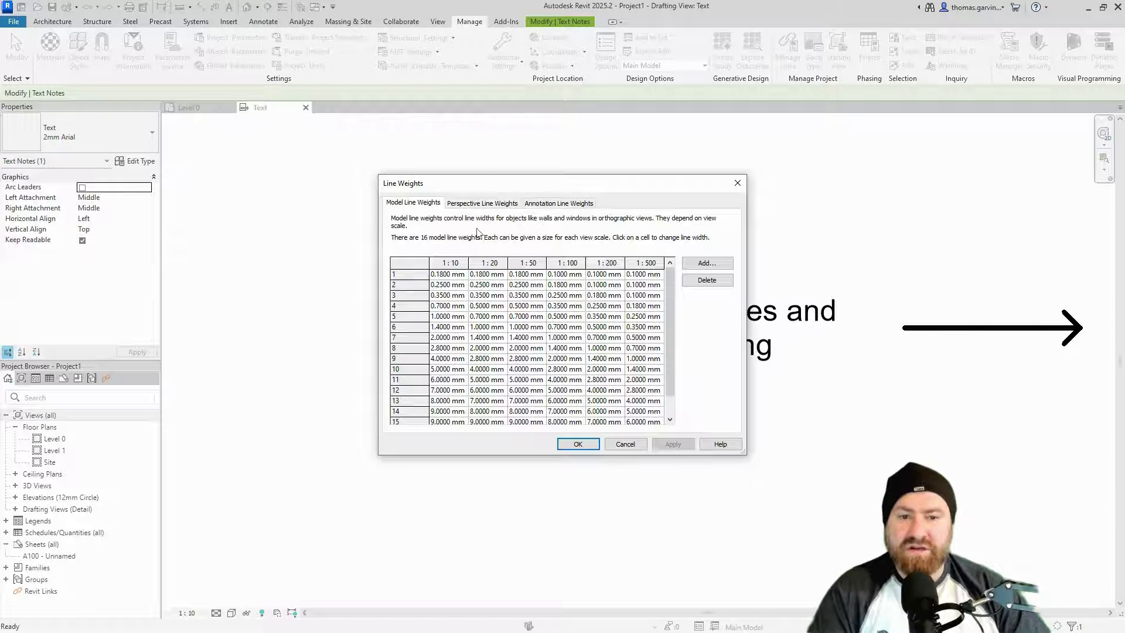
{"action": "left_click", "coordinate": [550, 206]}
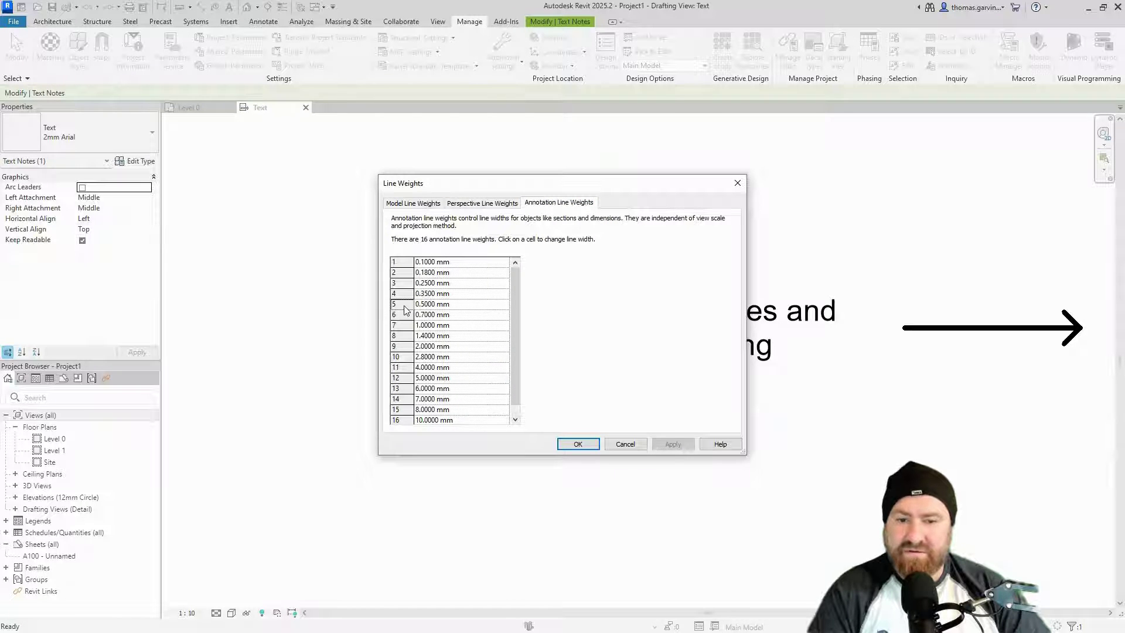
{"action": "left_click", "coordinate": [472, 305]}
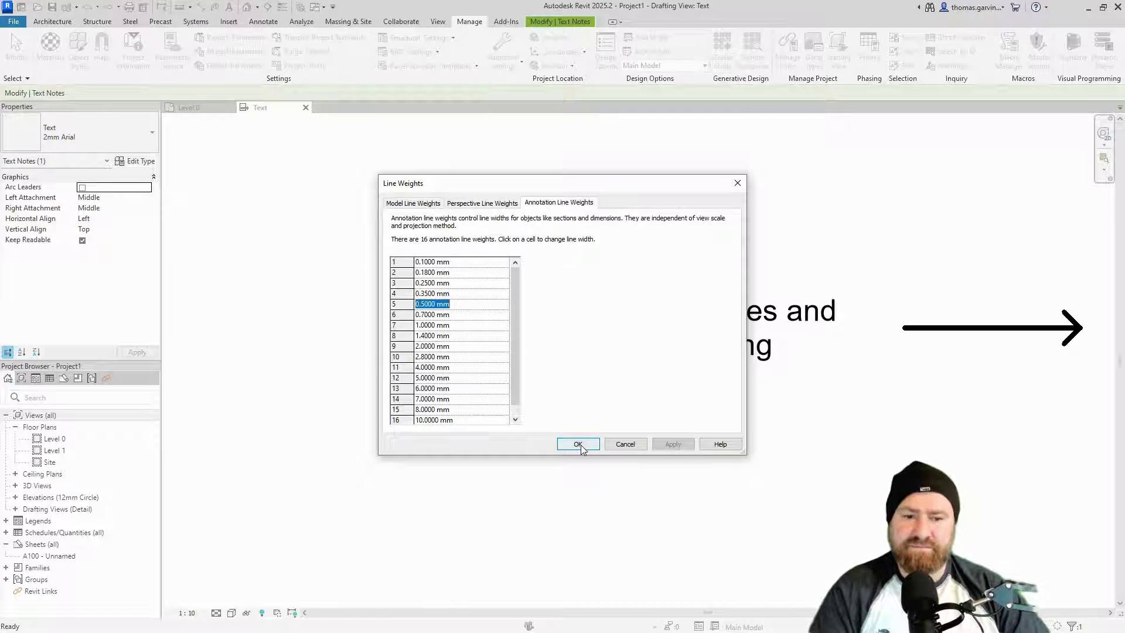
{"action": "left_click", "coordinate": [625, 444]}
Narrow the note's text box to fit its wrapped text and centre the text horizontally.
{"action": "left_click", "coordinate": [746, 331]}
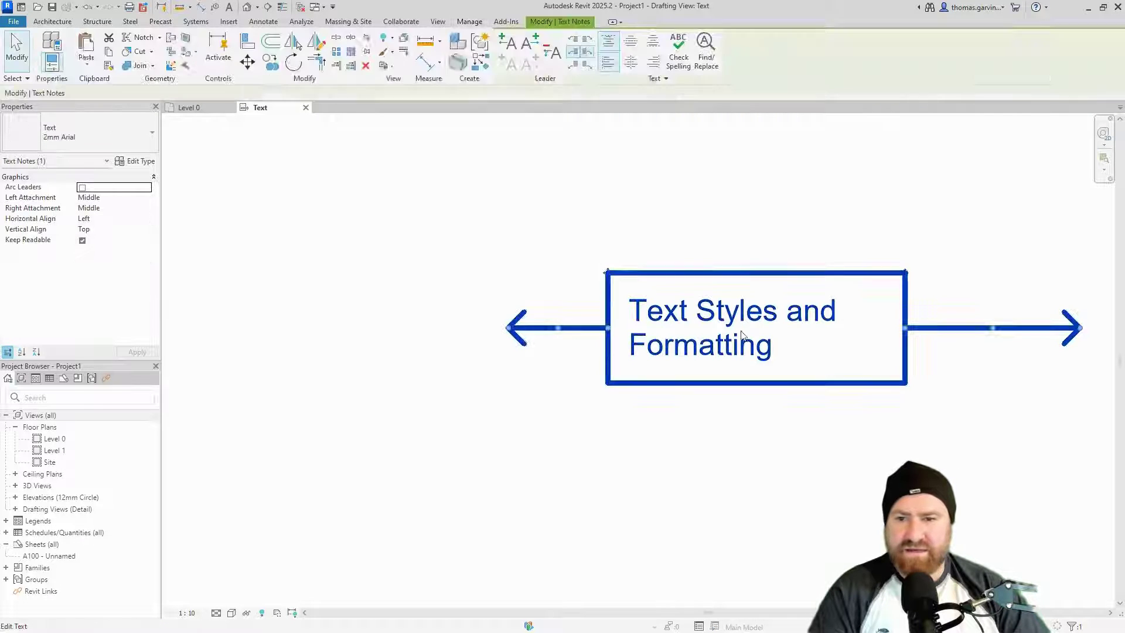
{"action": "left_click", "coordinate": [136, 162]}
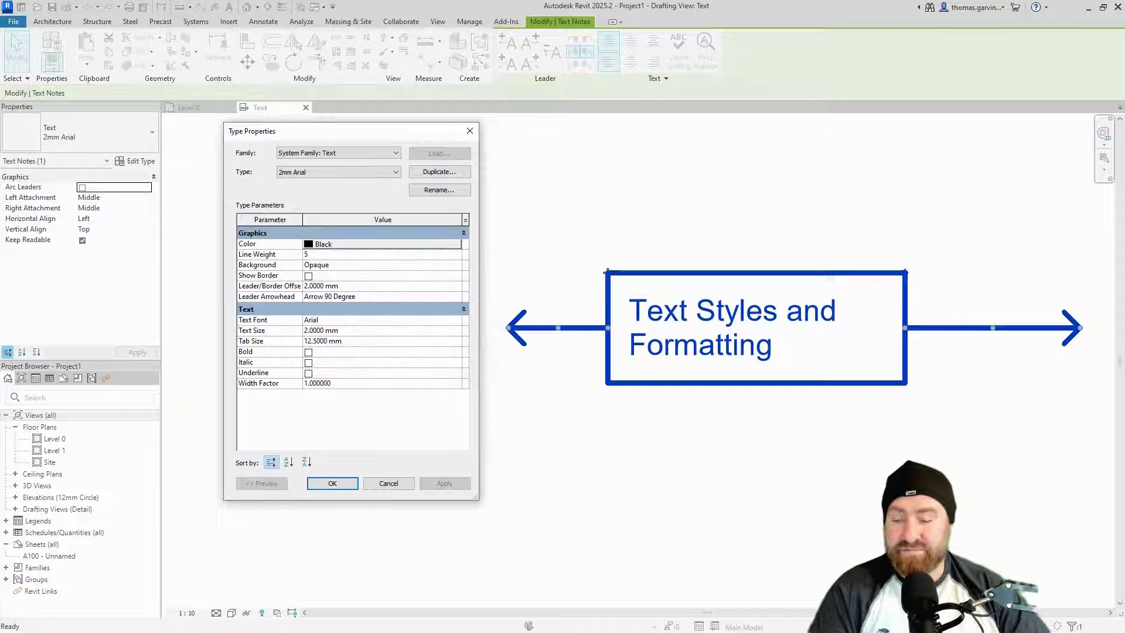
{"action": "left_click", "coordinate": [332, 483]}
{"action": "left_click", "coordinate": [485, 423]}
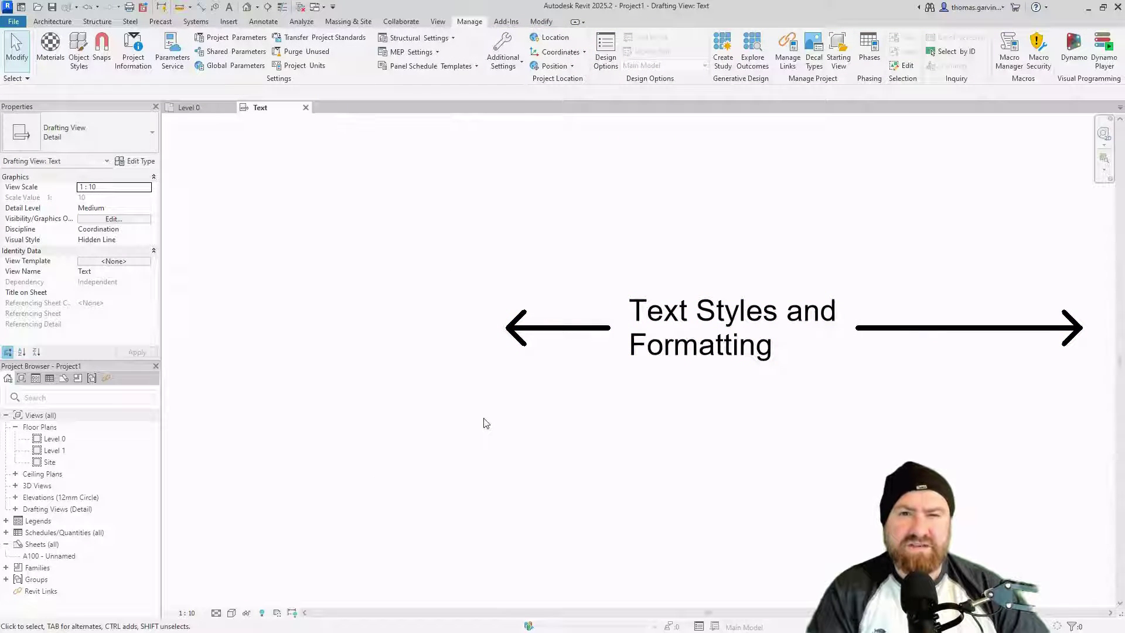
{"action": "left_click", "coordinate": [720, 352]}
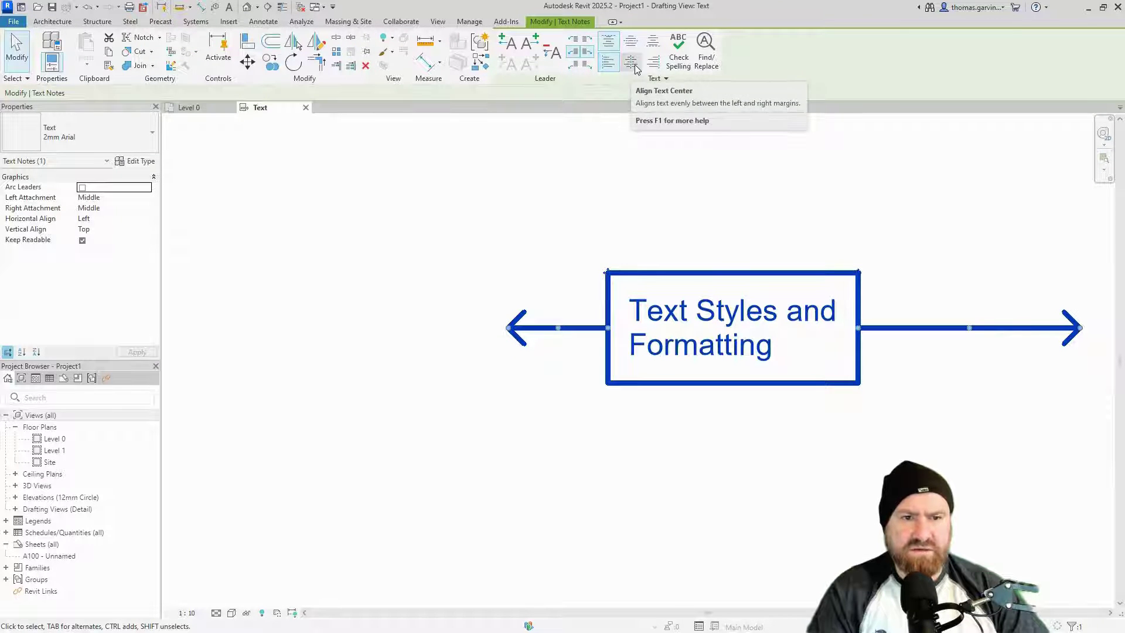
{"action": "left_click", "coordinate": [631, 62]}
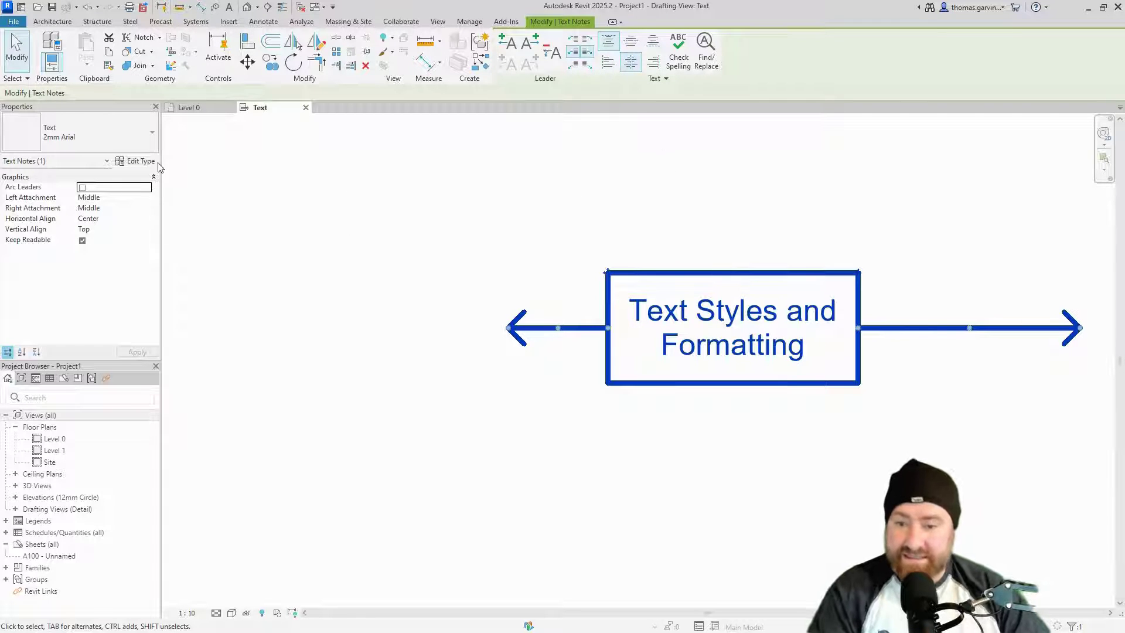
Examine the Background options of the 2mm Arial text type without changing them.
{"action": "left_click", "coordinate": [141, 161]}
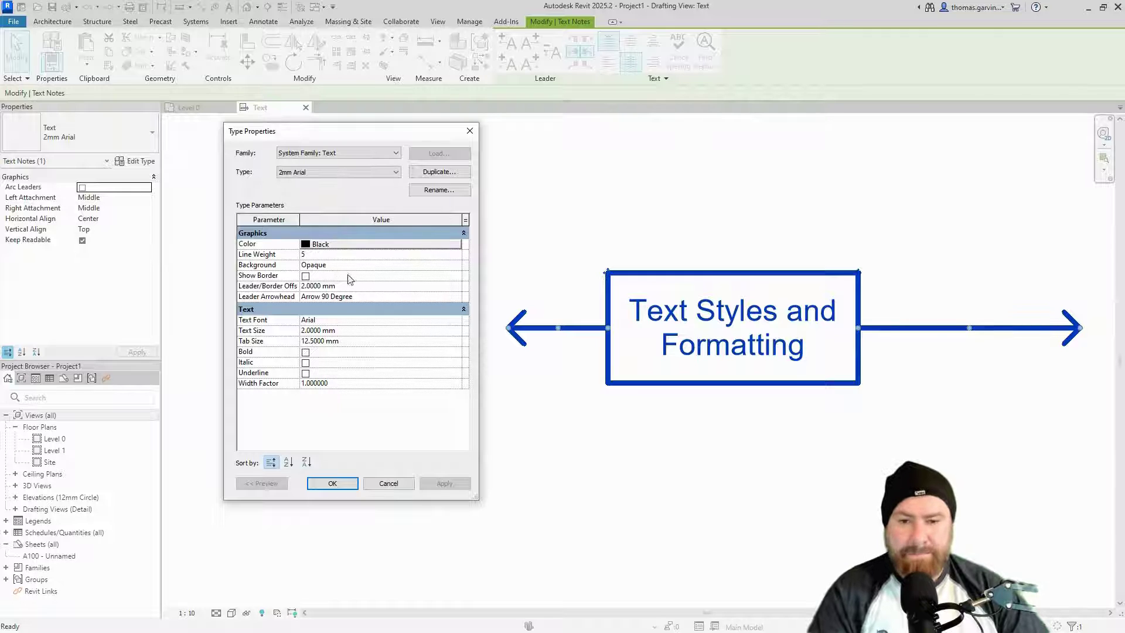
{"action": "left_click", "coordinate": [347, 264]}
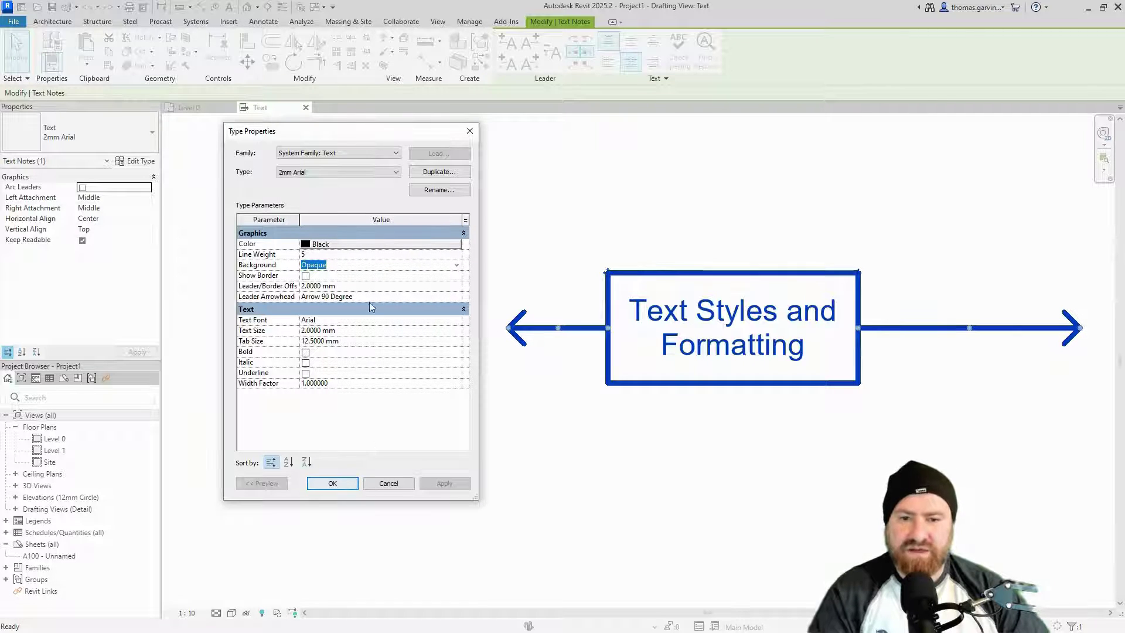
{"action": "left_click", "coordinate": [457, 265]}
{"action": "left_click", "coordinate": [316, 274]}
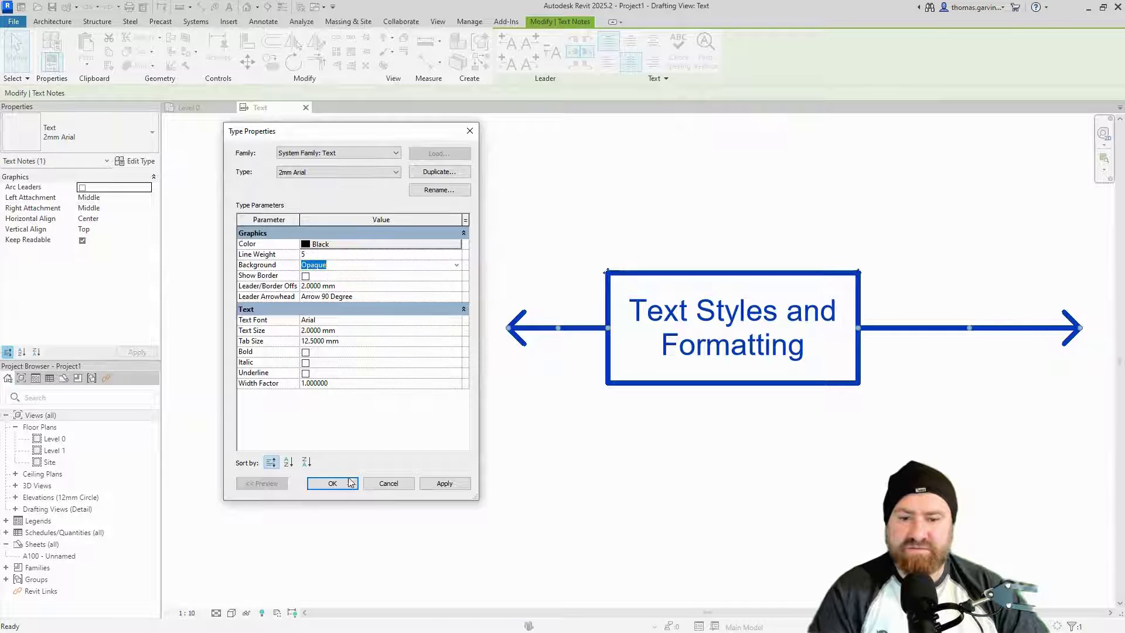
{"action": "left_click", "coordinate": [388, 484]}
Create a rectangular Solid_Black filled region, about 460 by 320 mm, behind the text note.
{"action": "left_click", "coordinate": [263, 21]}
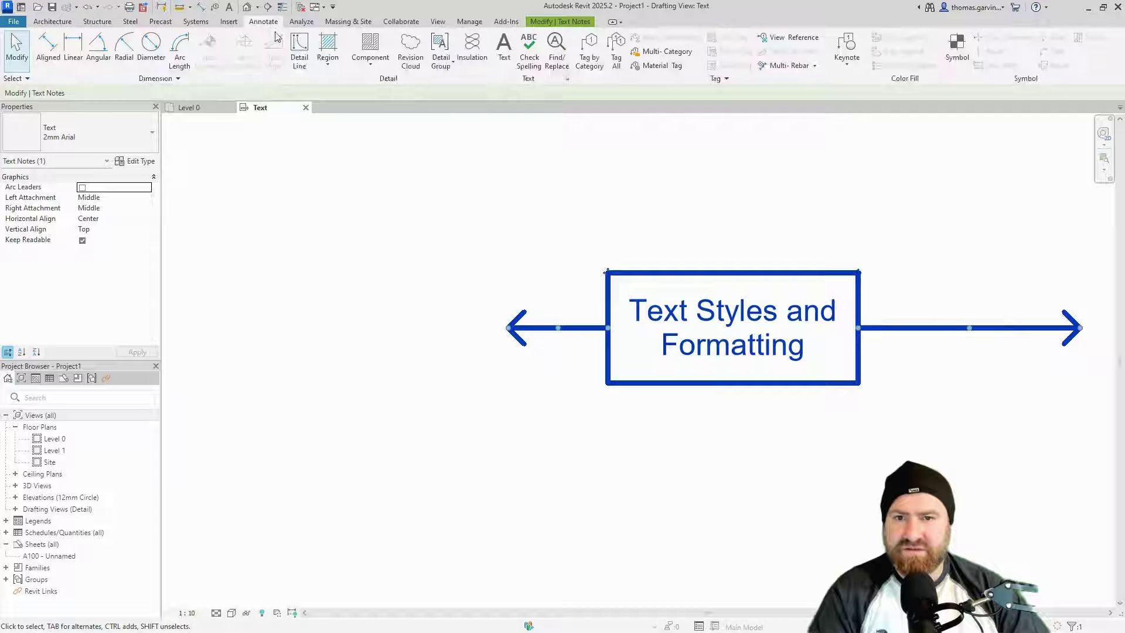
{"action": "left_click", "coordinate": [328, 44]}
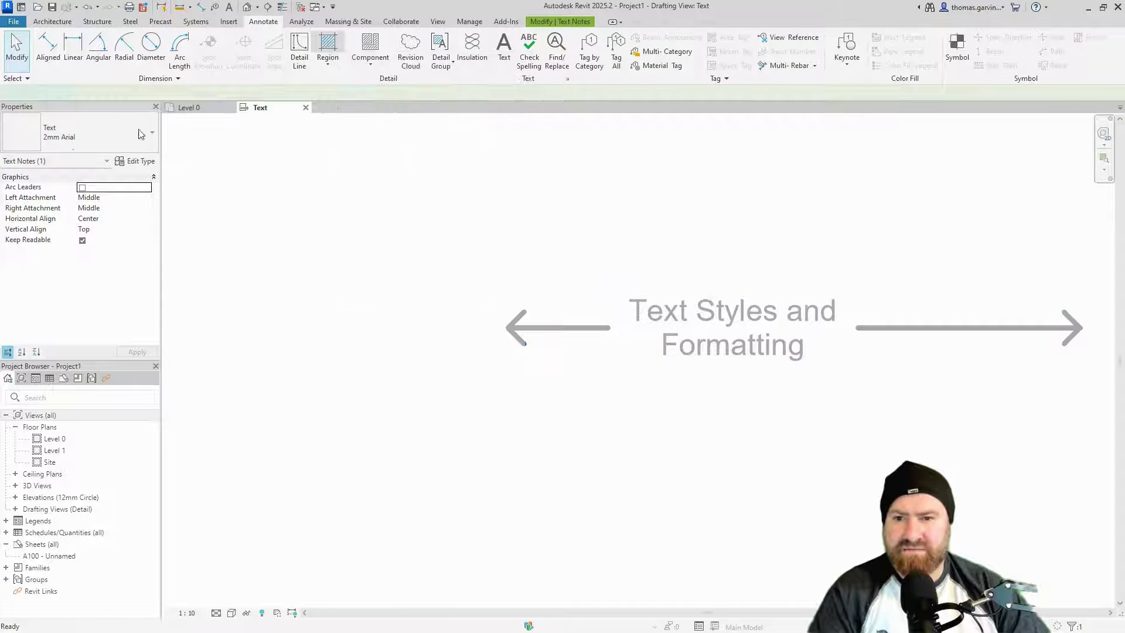
{"action": "left_click", "coordinate": [87, 132]}
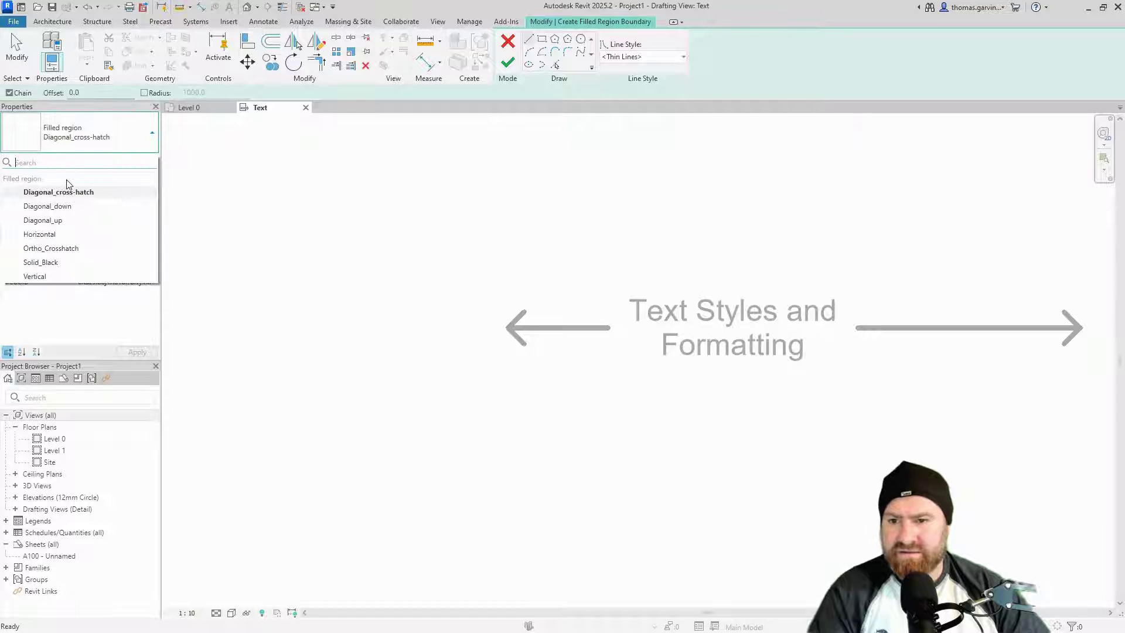
{"action": "left_click", "coordinate": [70, 265]}
{"action": "left_click", "coordinate": [543, 40]}
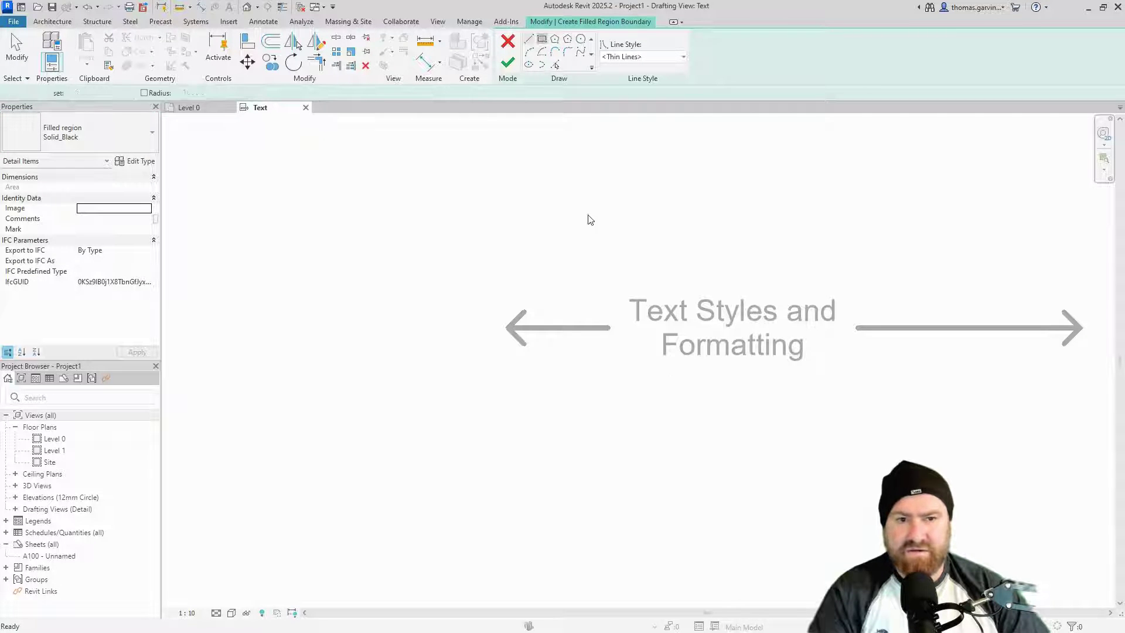
{"action": "left_click", "coordinate": [493, 150]}
{"action": "left_click", "coordinate": [978, 487]}
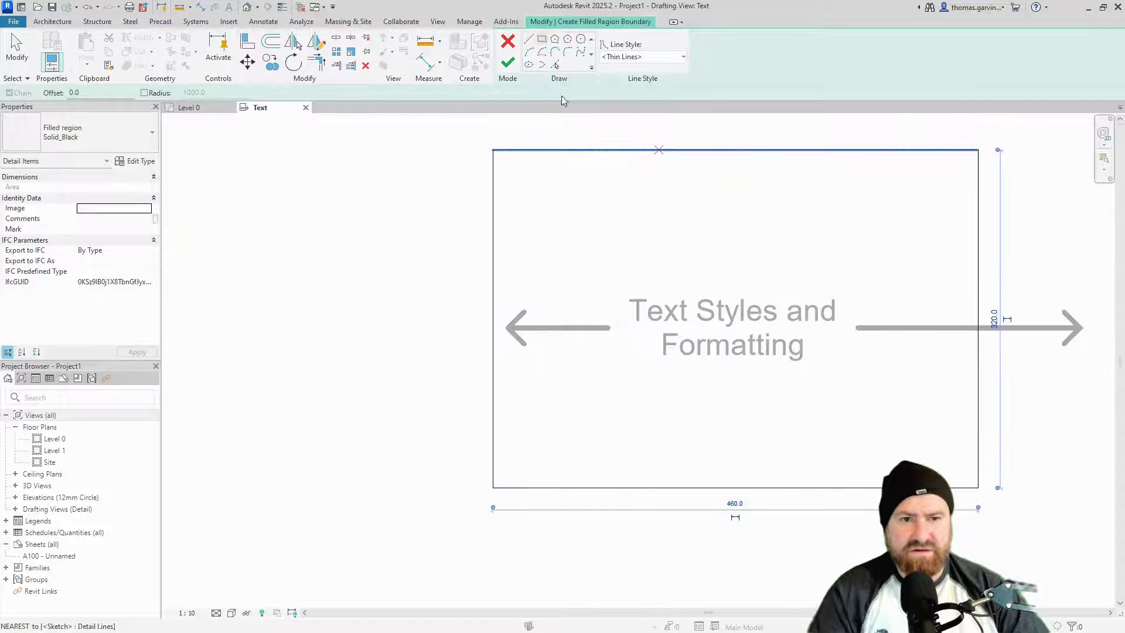
{"action": "left_click", "coordinate": [507, 62]}
{"action": "left_click", "coordinate": [363, 341]}
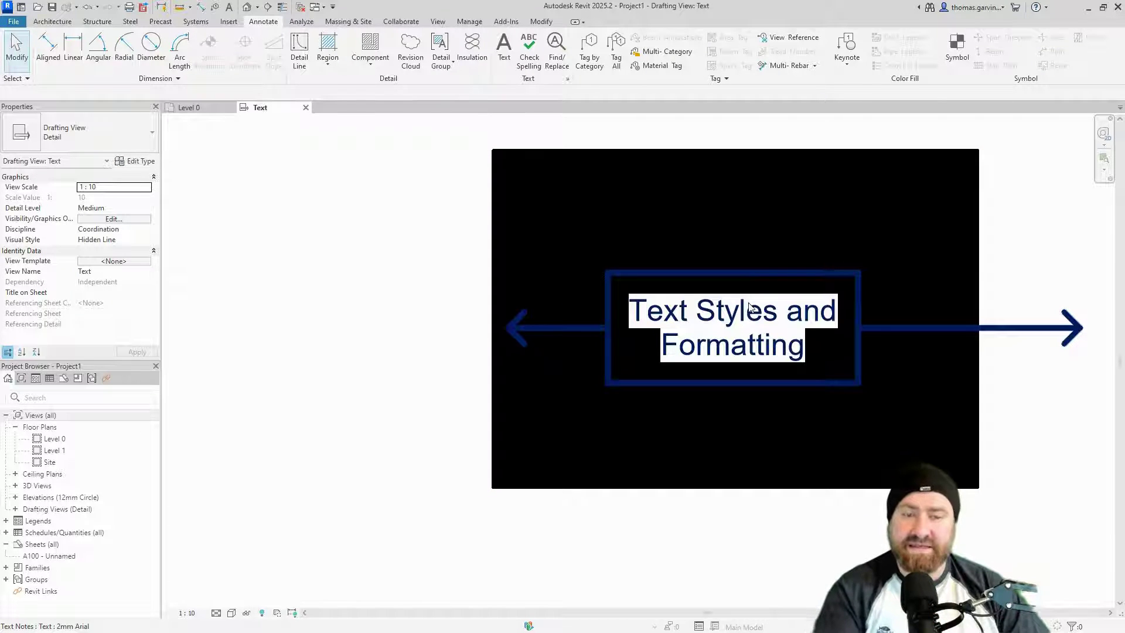
Duplicate the filled region's Solid_Black type under the name "Grey".
{"action": "left_click", "coordinate": [737, 151]}
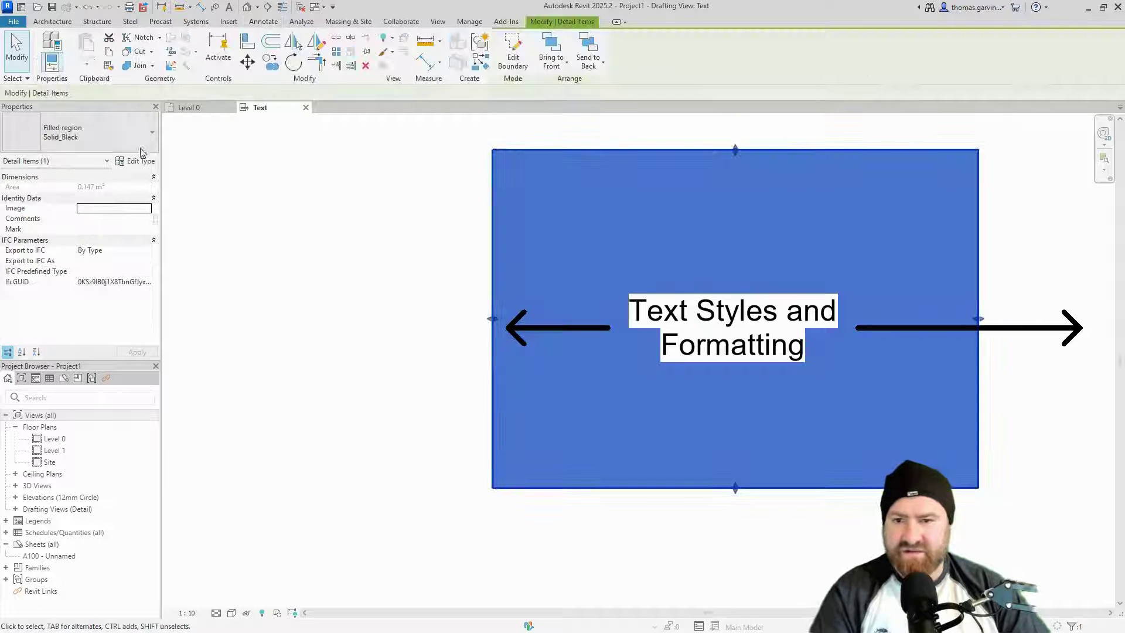
{"action": "left_click", "coordinate": [136, 161]}
{"action": "left_click", "coordinate": [439, 172]}
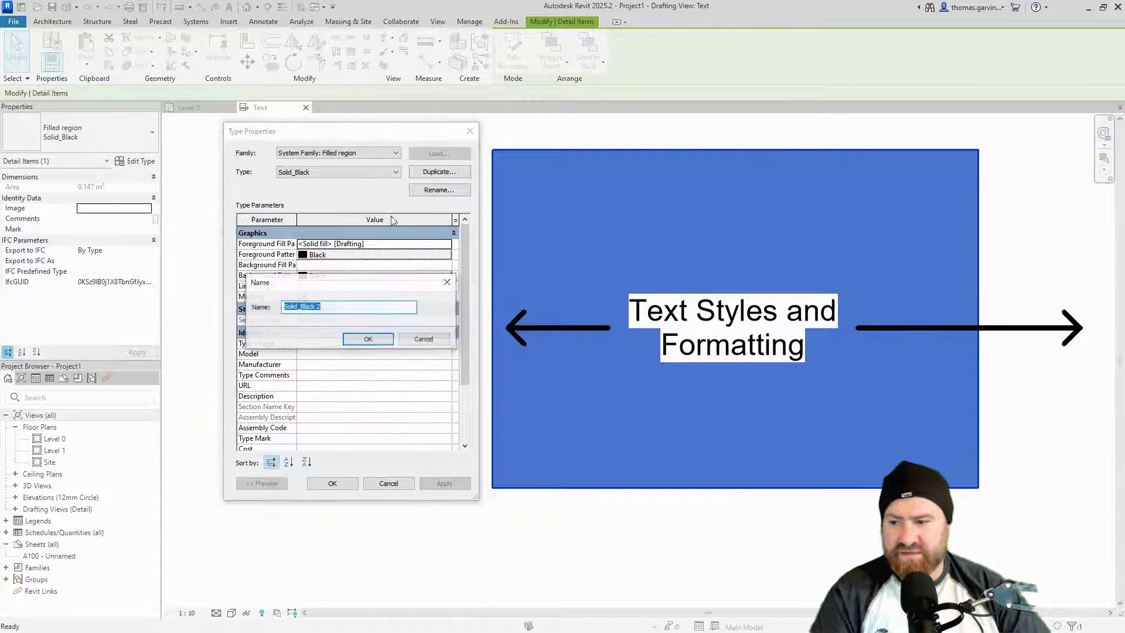
{"action": "type", "text": "Grey"}
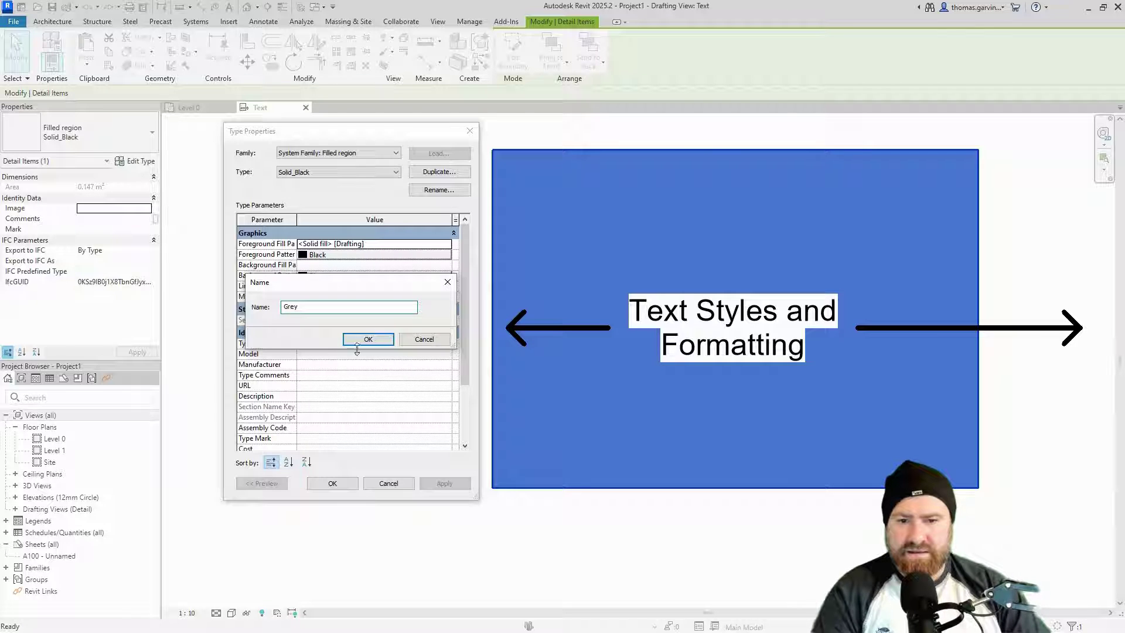
{"action": "left_click", "coordinate": [362, 339]}
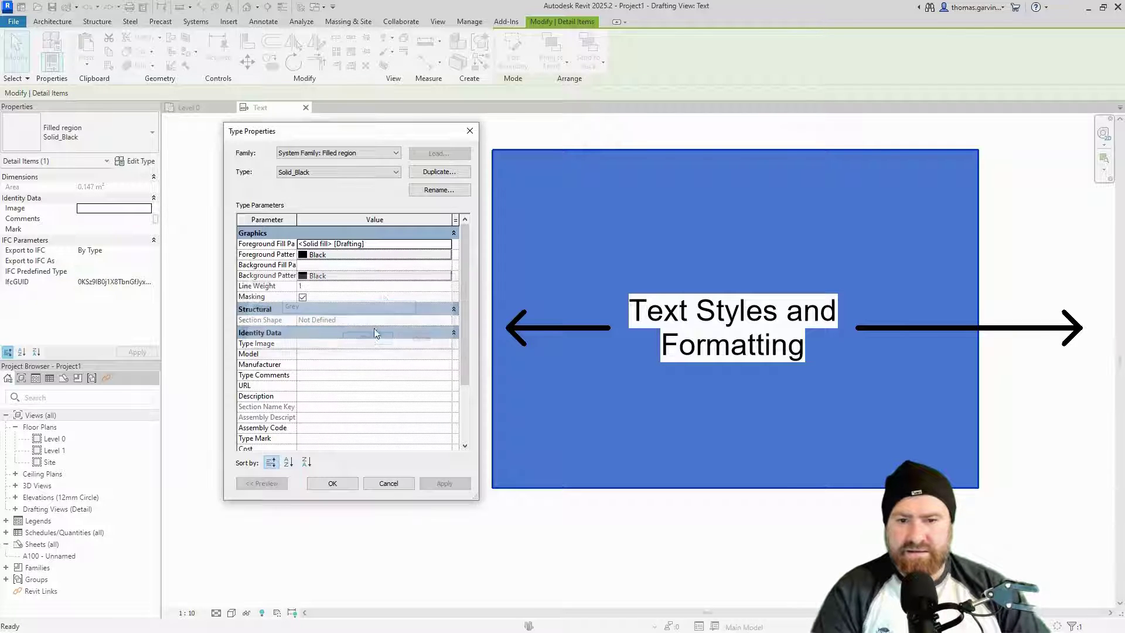
Set the Grey type's foreground pattern colour to RGB 192-192-192 and apply it to the filled region.
{"action": "left_click", "coordinate": [437, 255]}
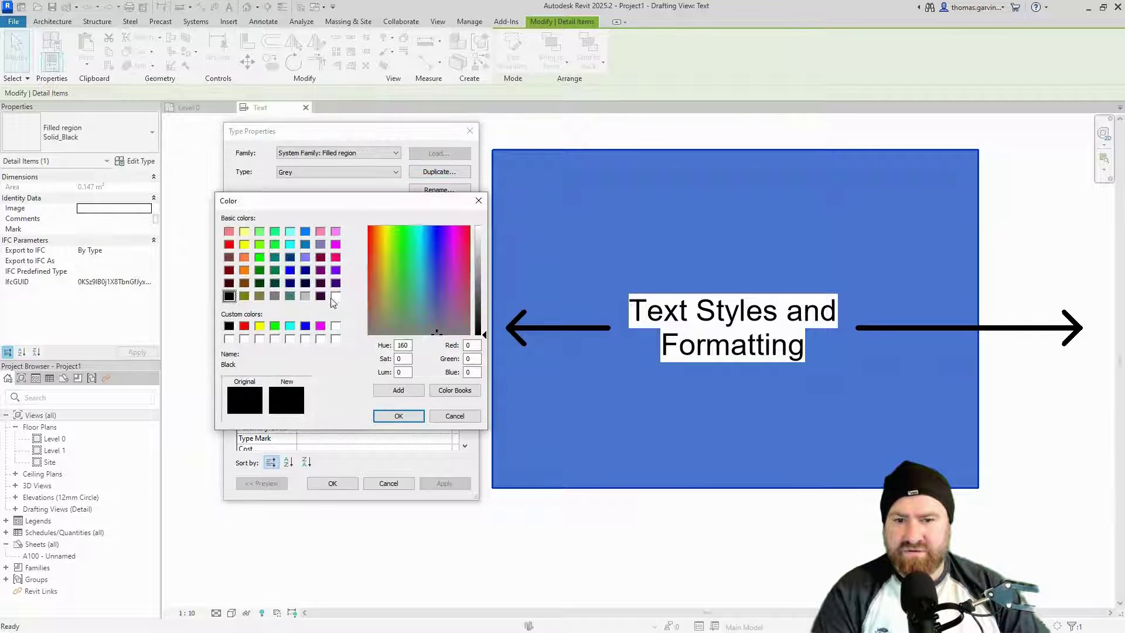
{"action": "left_click", "coordinate": [306, 296]}
{"action": "left_click", "coordinate": [394, 414]}
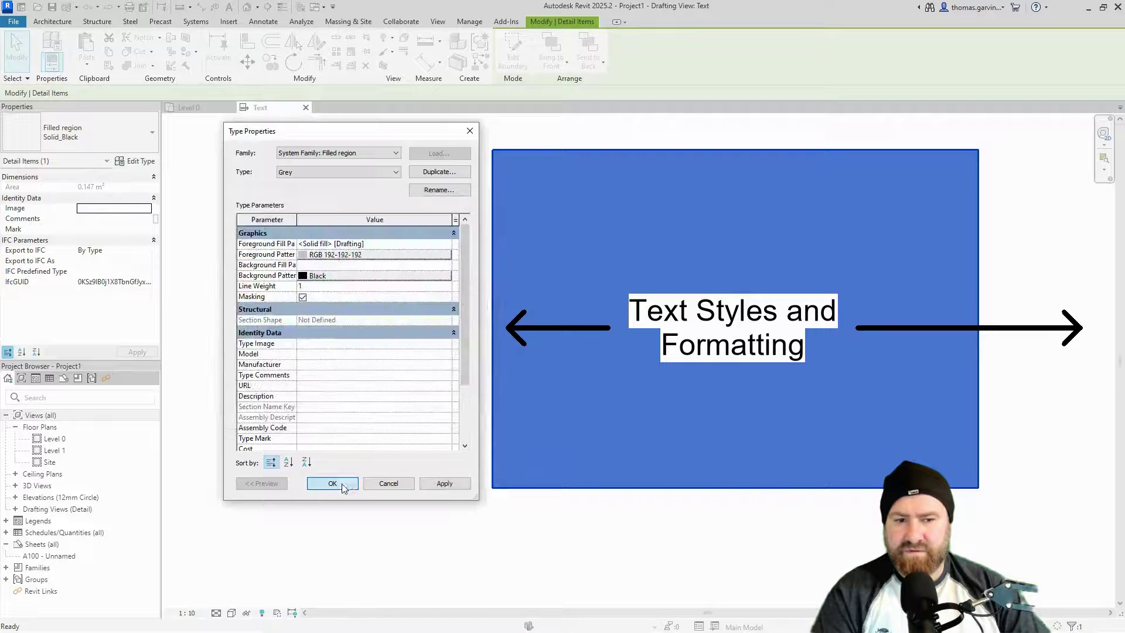
{"action": "left_click", "coordinate": [332, 482]}
{"action": "left_click", "coordinate": [654, 518]}
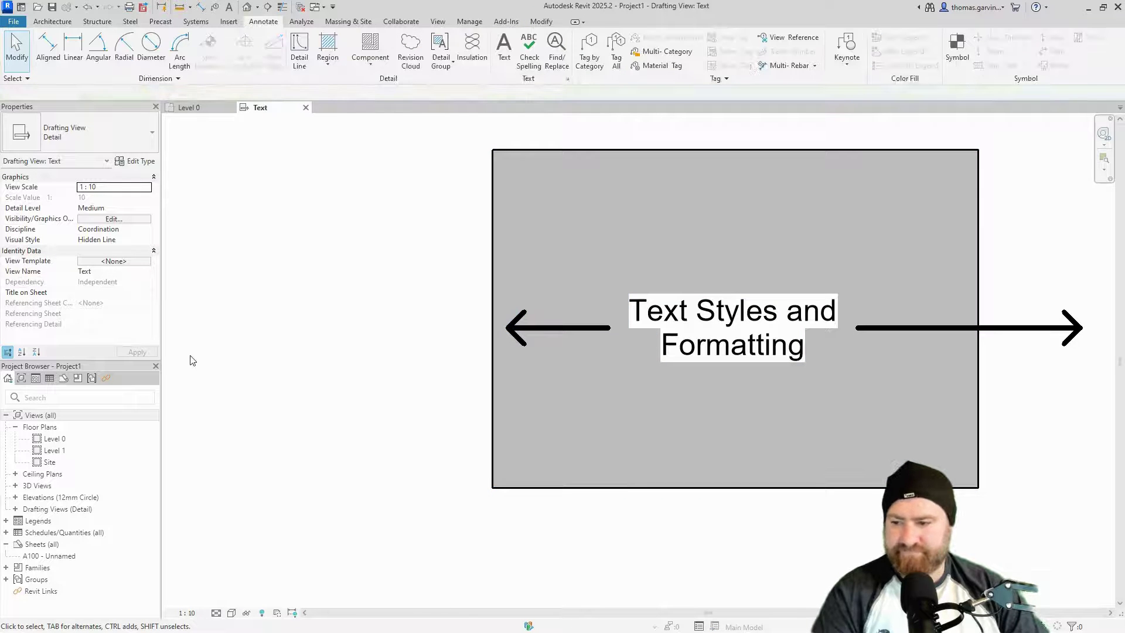
Set the background of the text note's 2mm Arial type to Transparent and apply it.
{"action": "left_click", "coordinate": [785, 324]}
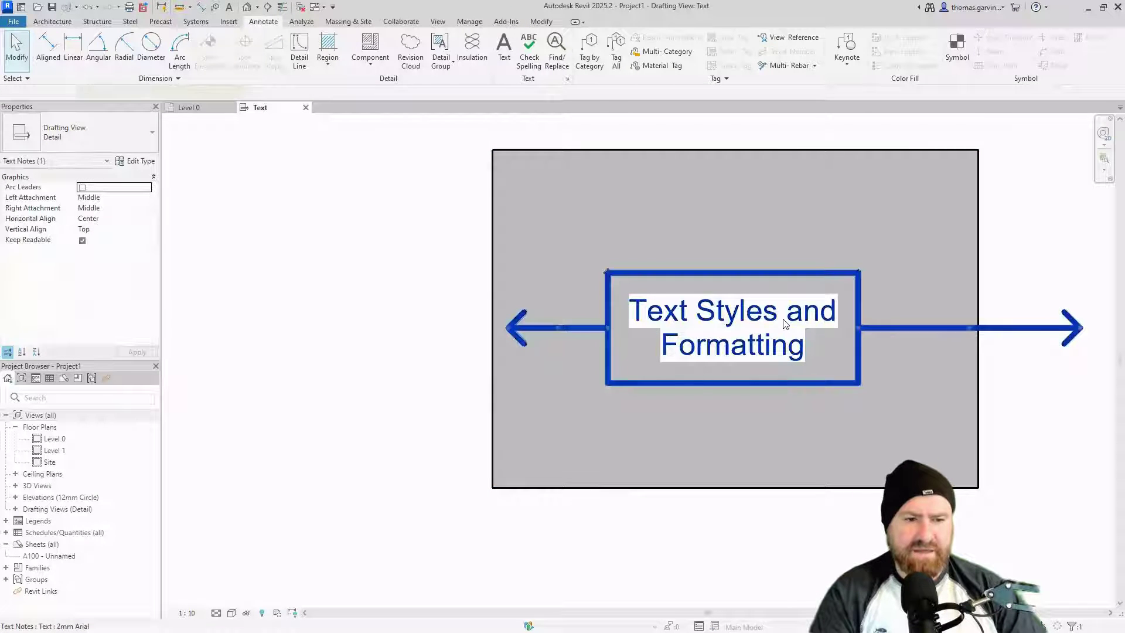
{"action": "left_click", "coordinate": [139, 162]}
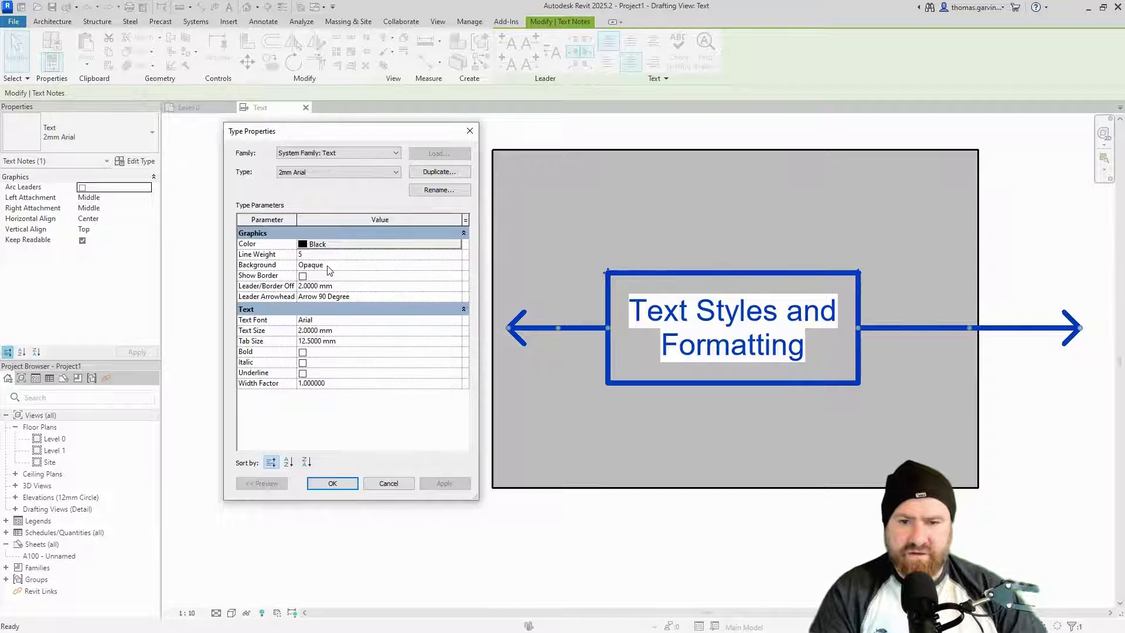
{"action": "left_click", "coordinate": [328, 266]}
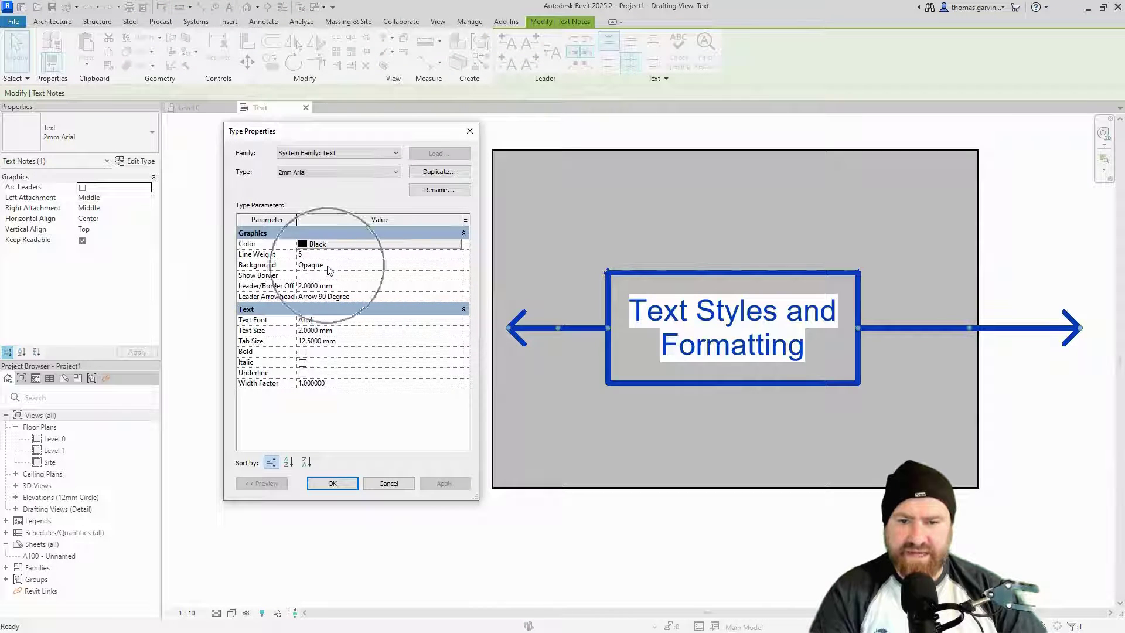
{"action": "left_click", "coordinate": [459, 267]}
{"action": "left_click", "coordinate": [320, 286]}
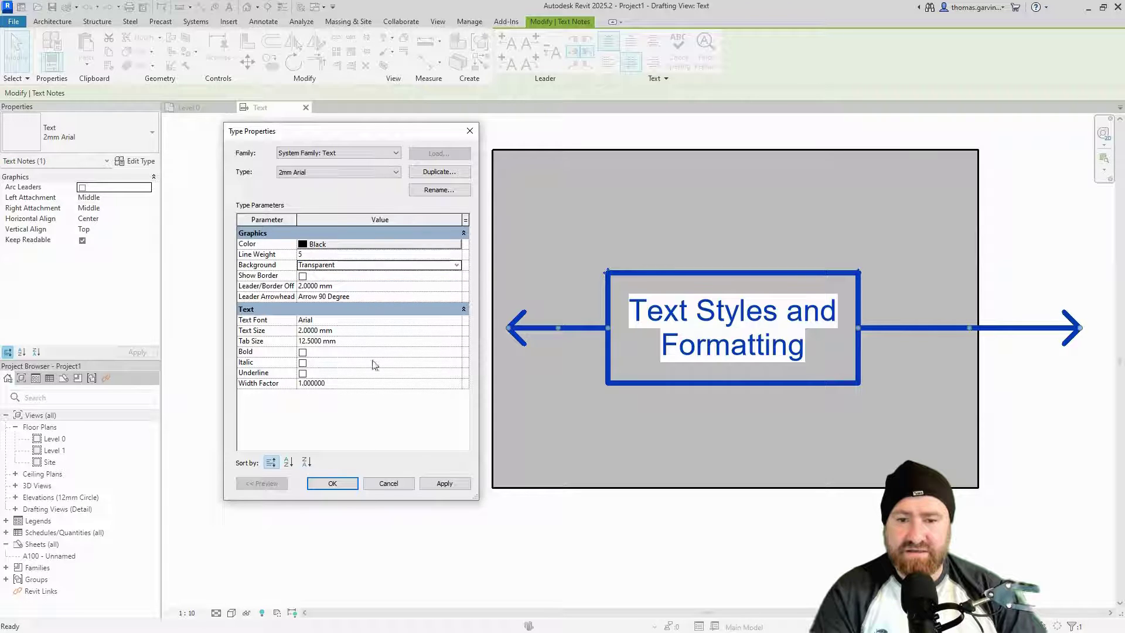
{"action": "left_click", "coordinate": [444, 484]}
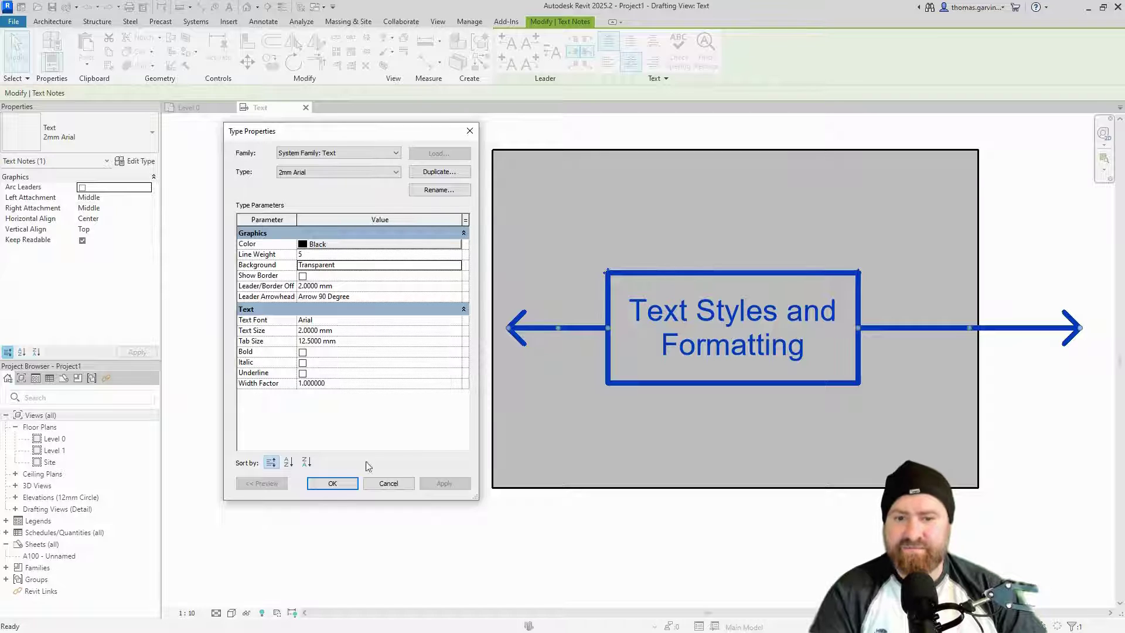
Set the 2mm Arial type's background to Opaque and turn on its border.
{"action": "left_click", "coordinate": [456, 265]}
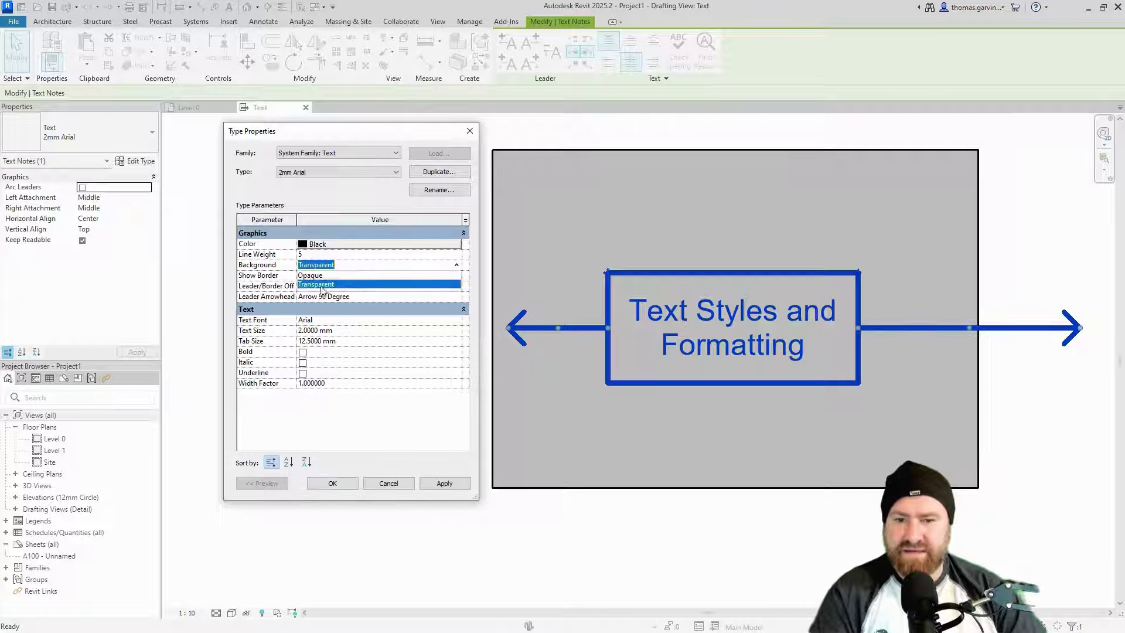
{"action": "left_click", "coordinate": [317, 275]}
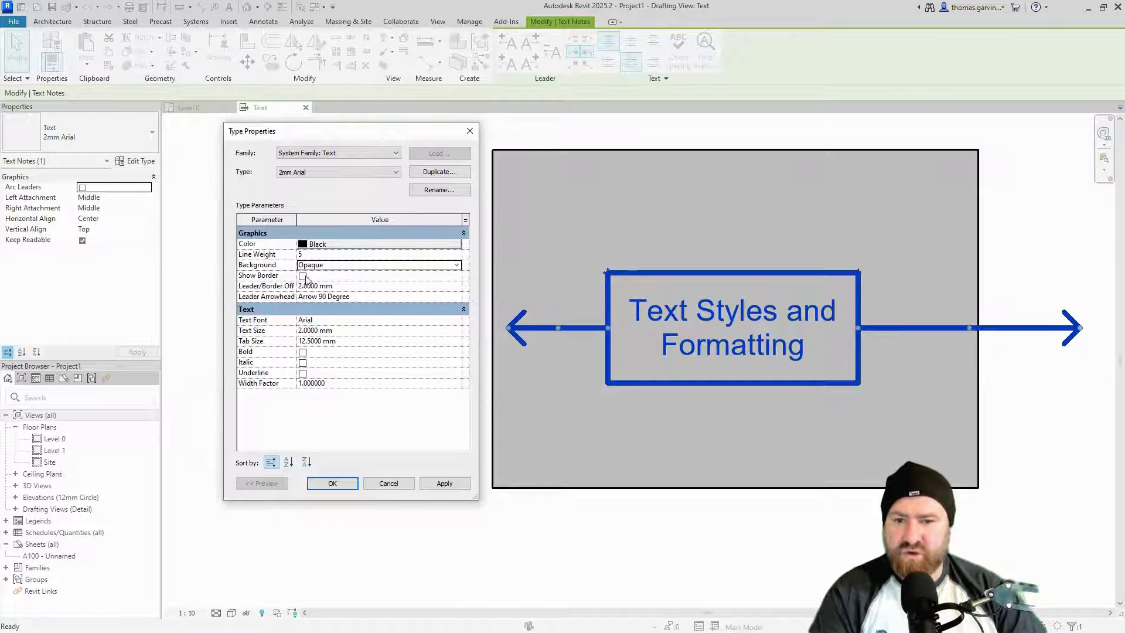
{"action": "left_click", "coordinate": [302, 276]}
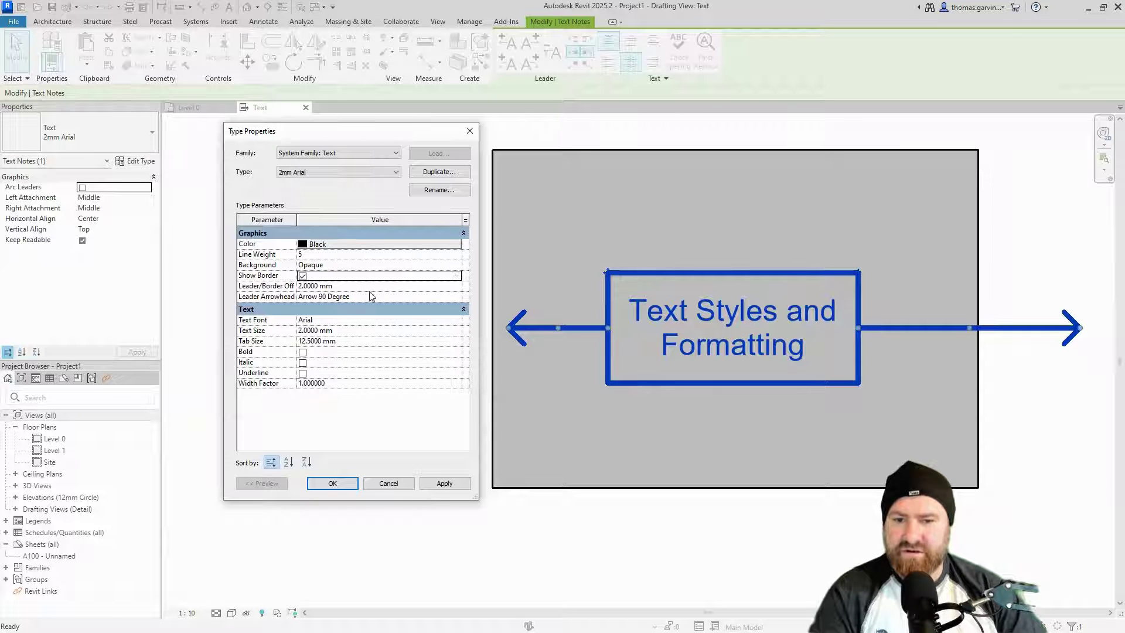
{"action": "left_click", "coordinate": [332, 483]}
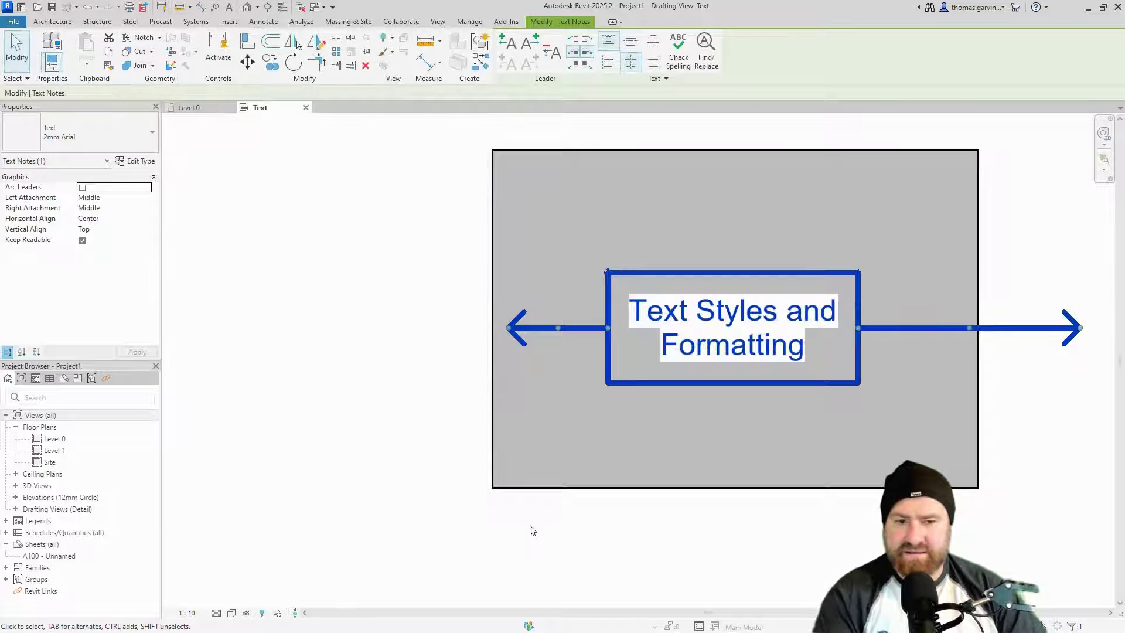
{"action": "left_click", "coordinate": [532, 530]}
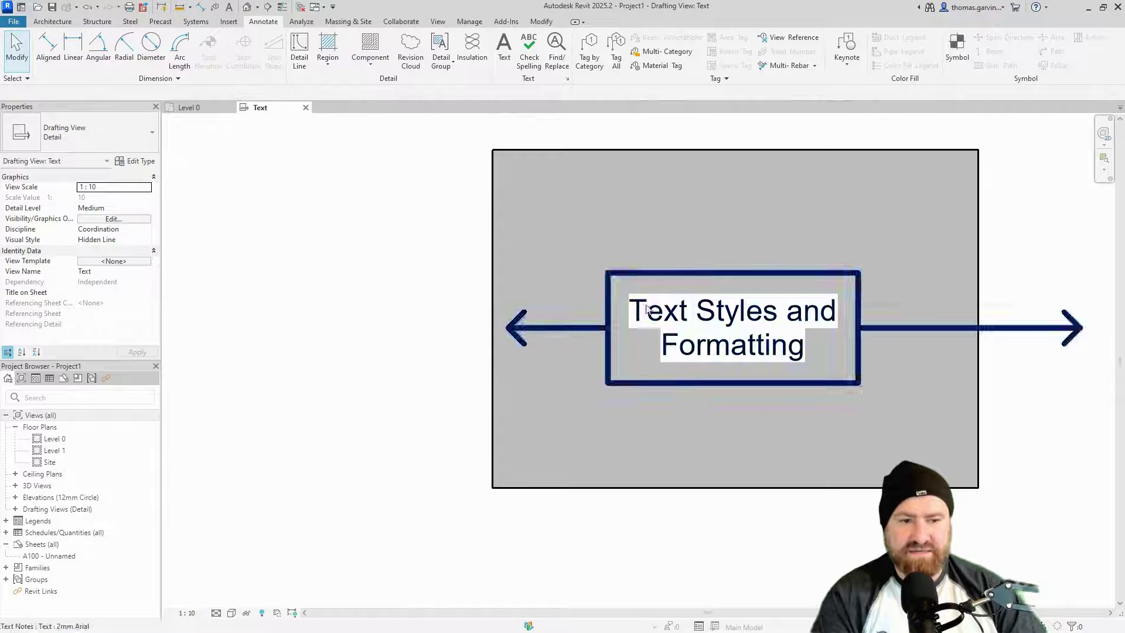
Set the leader/border offset of the text note's 2mm Arial type to 1 mm.
{"action": "left_click", "coordinate": [706, 279]}
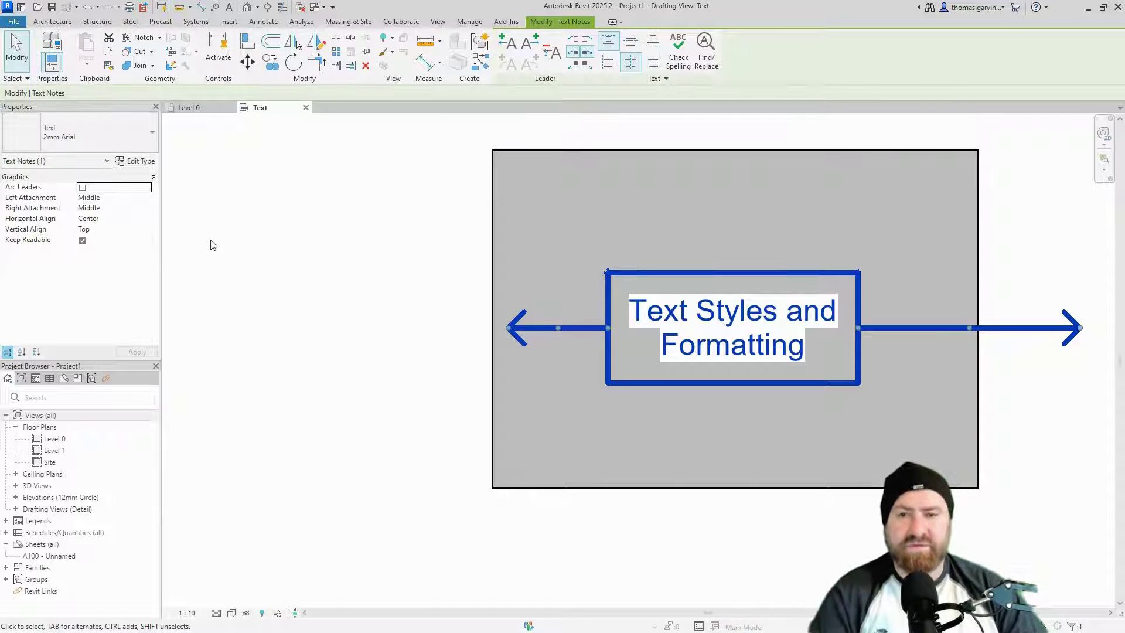
{"action": "left_click", "coordinate": [150, 162]}
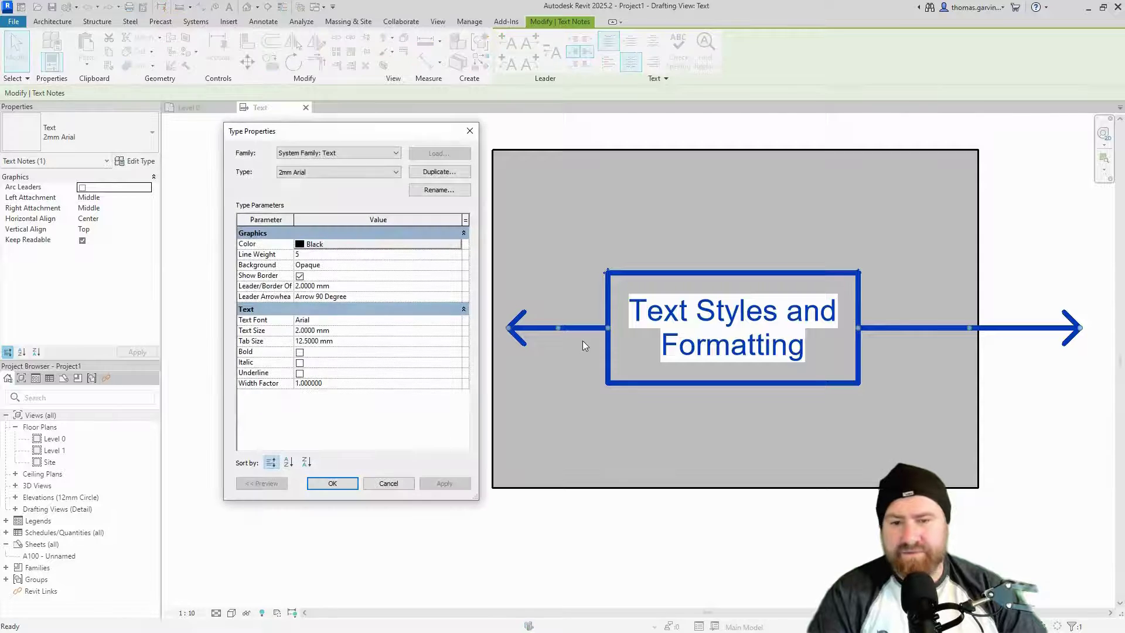
{"action": "left_click", "coordinate": [377, 287]}
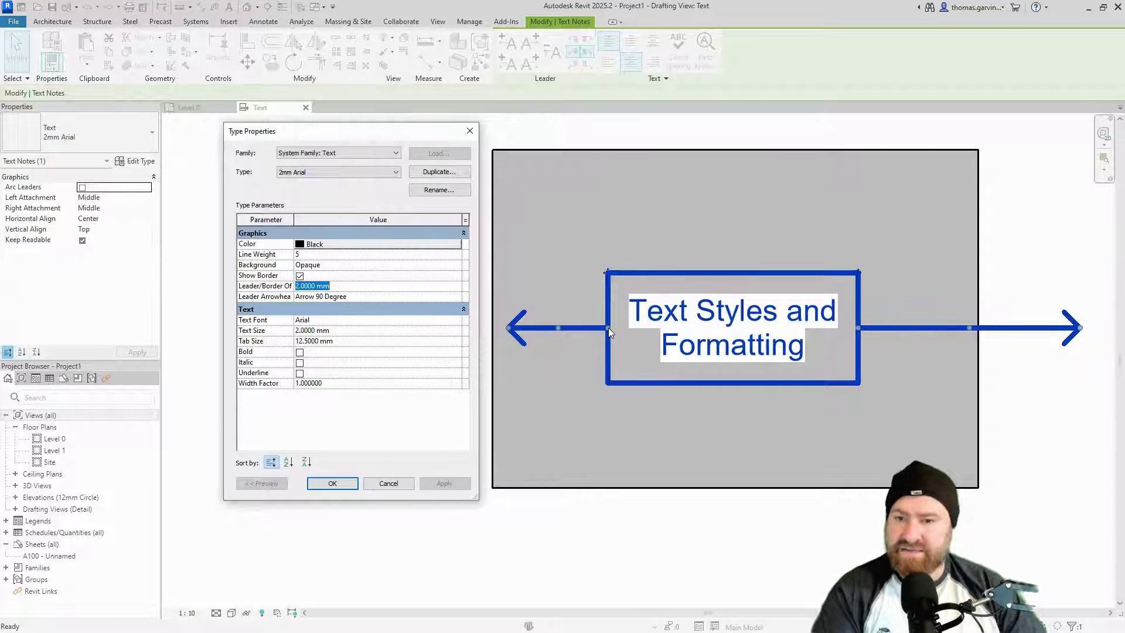
{"action": "type", "text": "1"}
{"action": "left_click", "coordinate": [354, 292]}
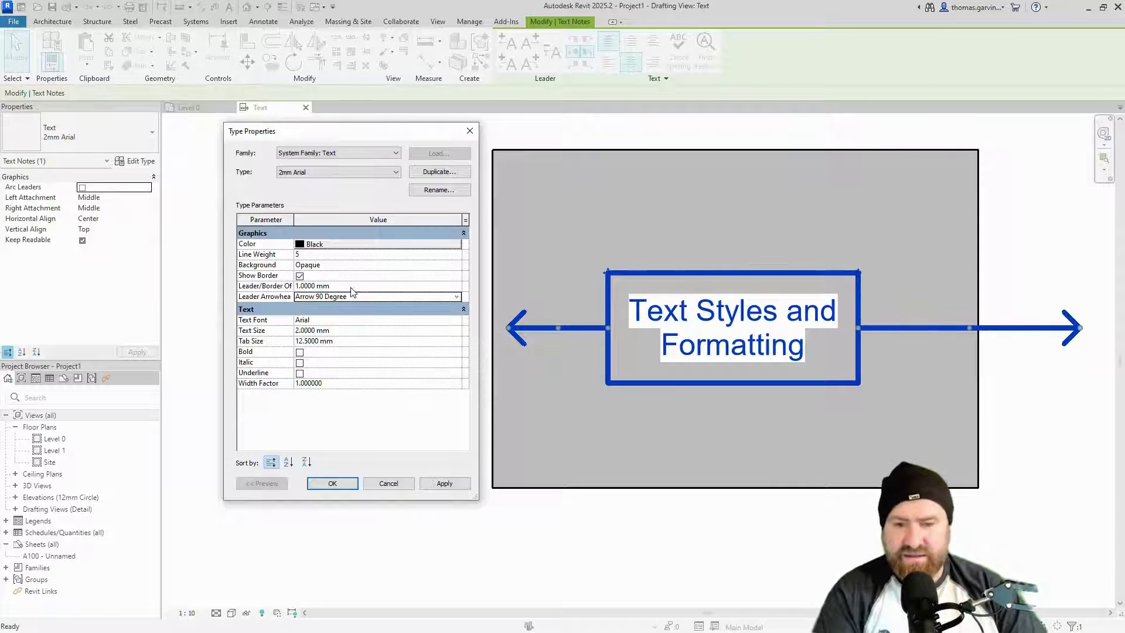
{"action": "left_click", "coordinate": [450, 482]}
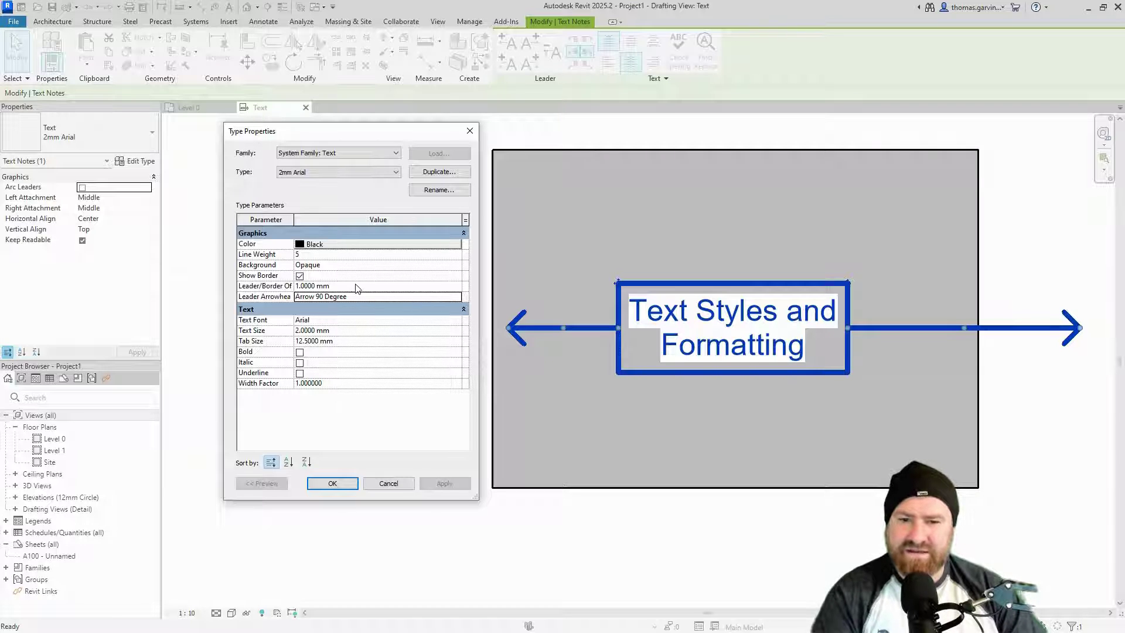
{"action": "left_click", "coordinate": [337, 484]}
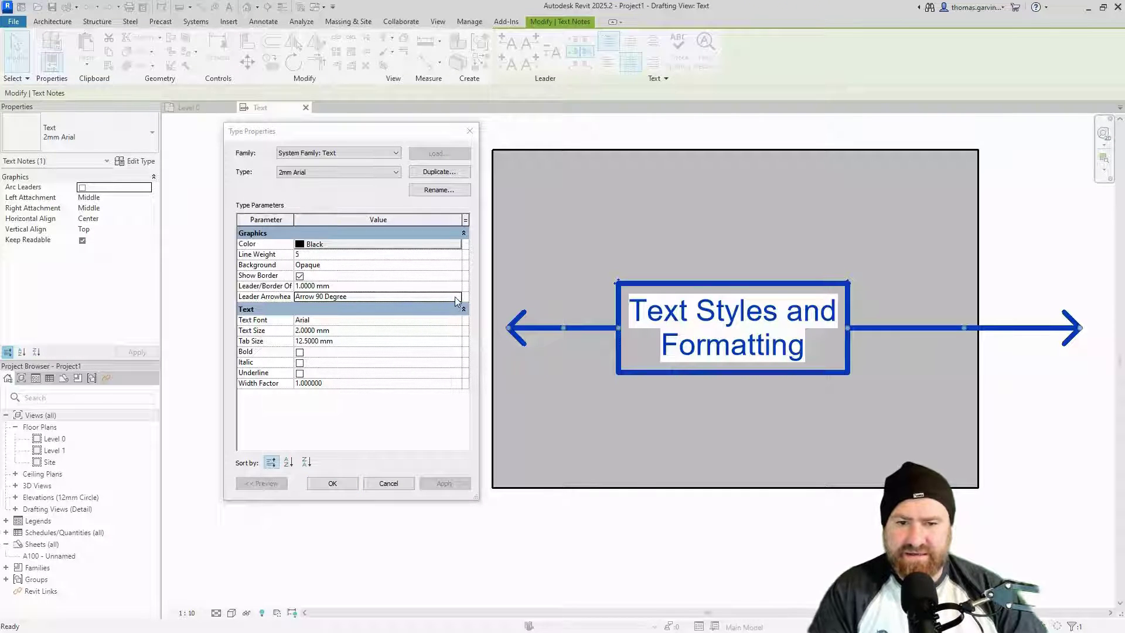
Change the 2mm Arial type's leader arrowhead to Filled Box 2.5mm and apply it.
{"action": "left_click", "coordinate": [359, 298]}
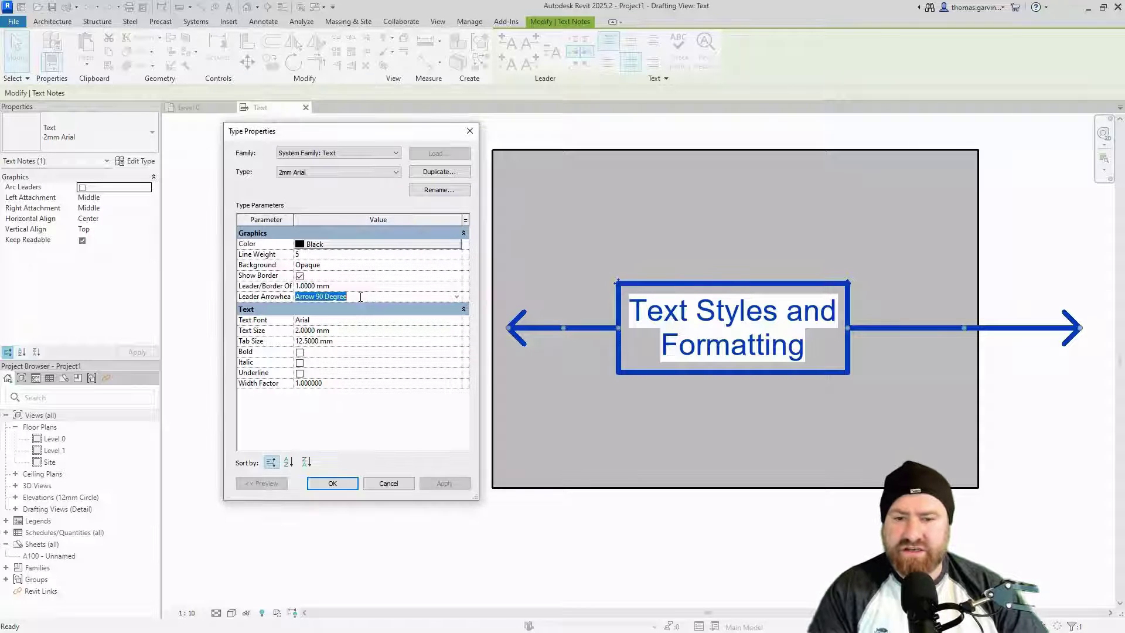
{"action": "left_click", "coordinate": [456, 298]}
{"action": "scroll", "coordinate": [385, 336], "scroll_direction": "down", "scroll_amount": 3}
{"action": "scroll", "coordinate": [387, 339], "scroll_direction": "up", "scroll_amount": 2}
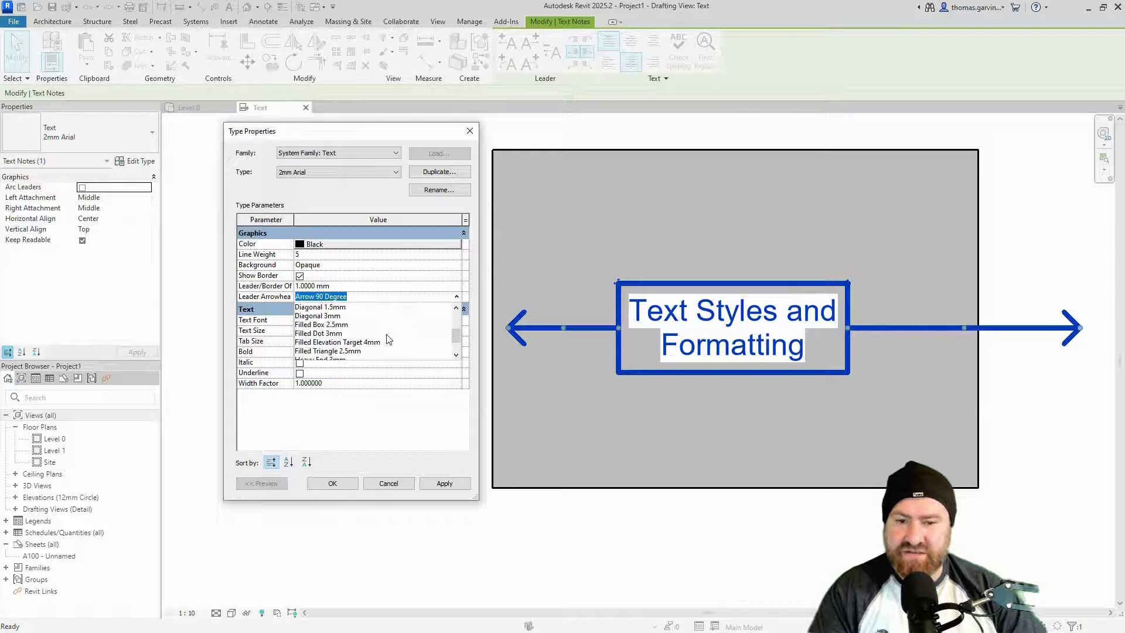
{"action": "left_click", "coordinate": [338, 326]}
{"action": "left_click", "coordinate": [444, 484]}
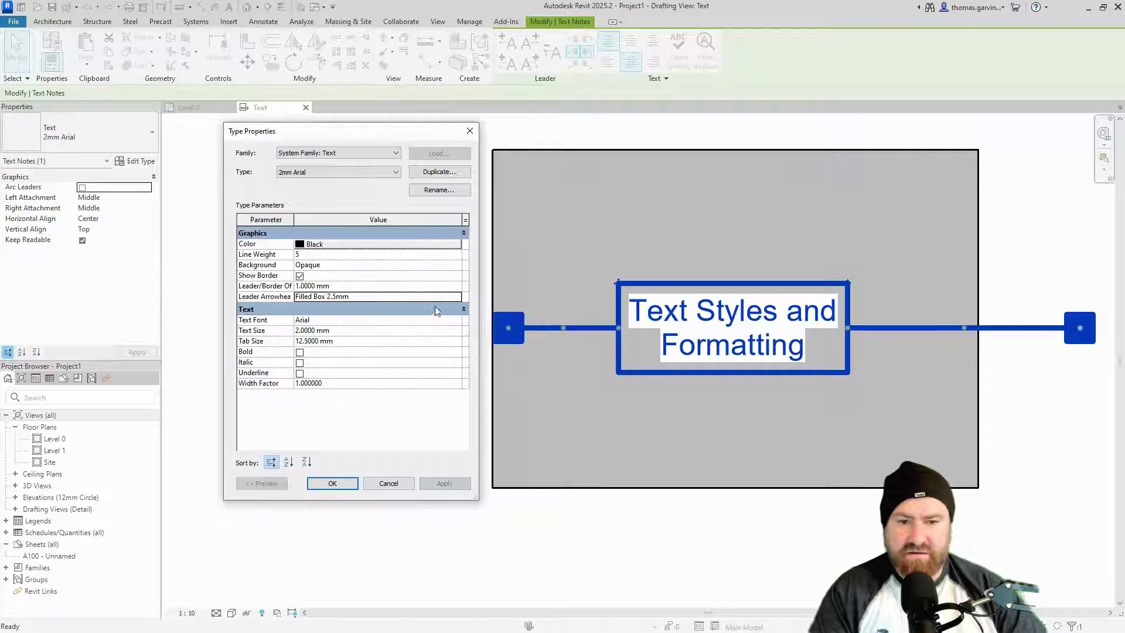
Switch the 2mm Arial type's leader arrowhead to Diagonal 3mm and apply it.
{"action": "left_click", "coordinate": [456, 296]}
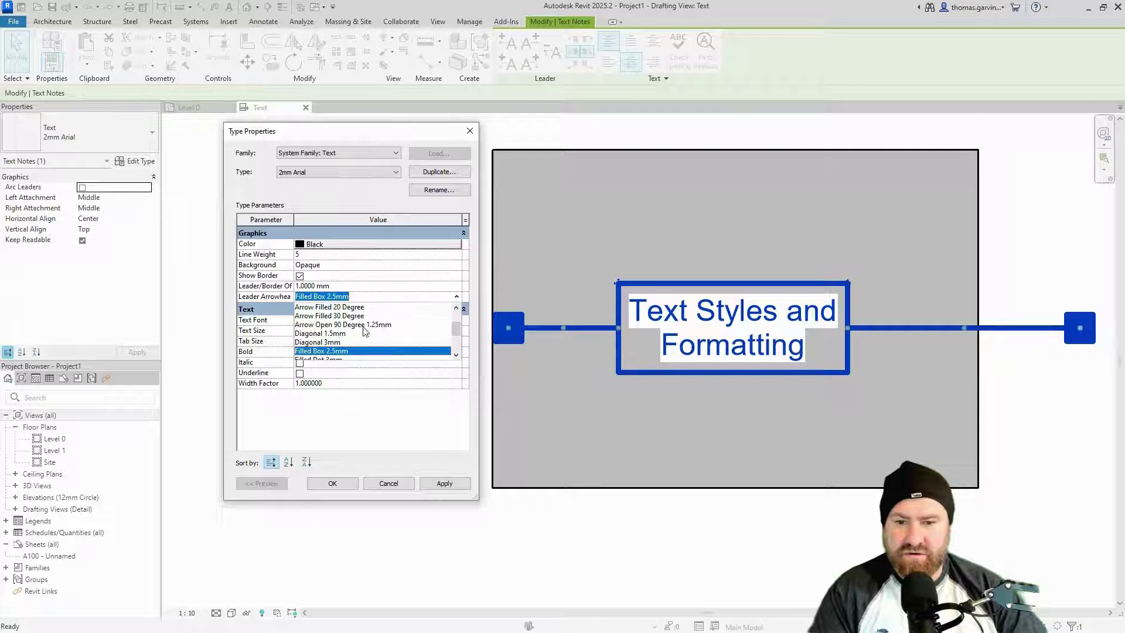
{"action": "left_click", "coordinate": [345, 341]}
{"action": "left_click", "coordinate": [444, 484]}
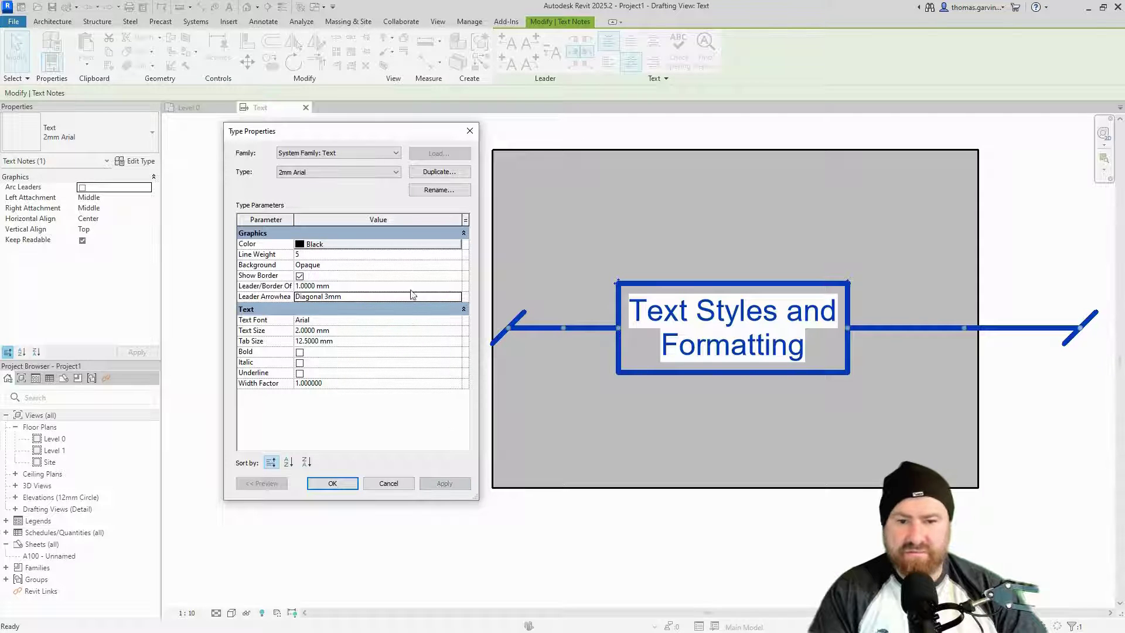
Set the 2mm Arial type's leader arrowhead to Filled Dot 3mm and apply it.
{"action": "left_click", "coordinate": [456, 296]}
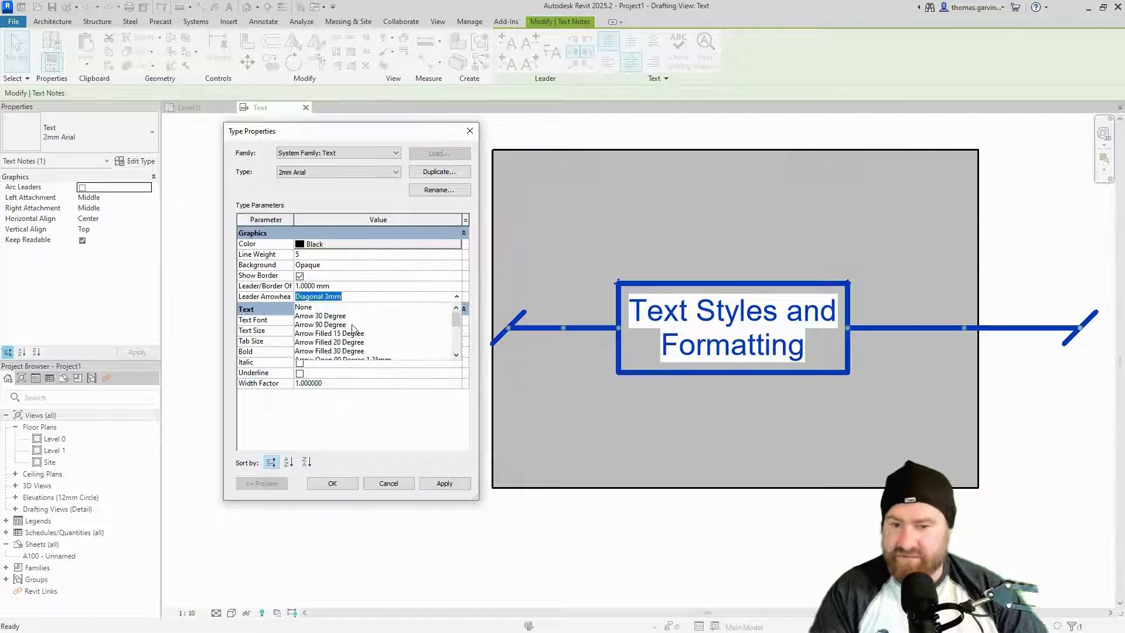
{"action": "scroll", "coordinate": [347, 323], "scroll_direction": "down", "scroll_amount": 4}
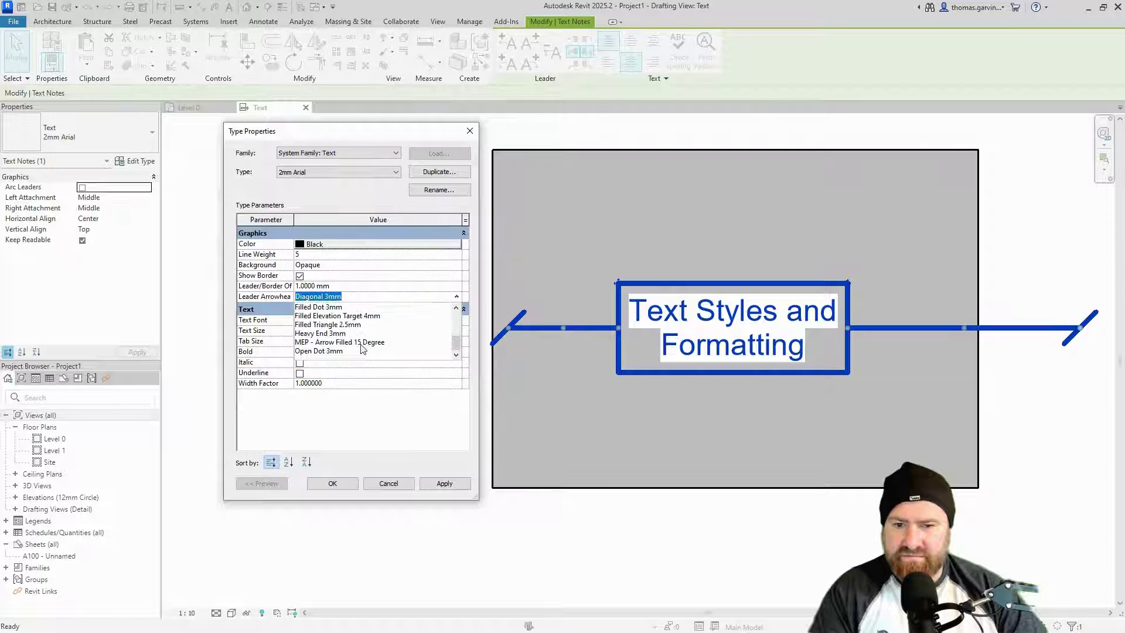
{"action": "scroll", "coordinate": [331, 345], "scroll_direction": "up", "scroll_amount": 3}
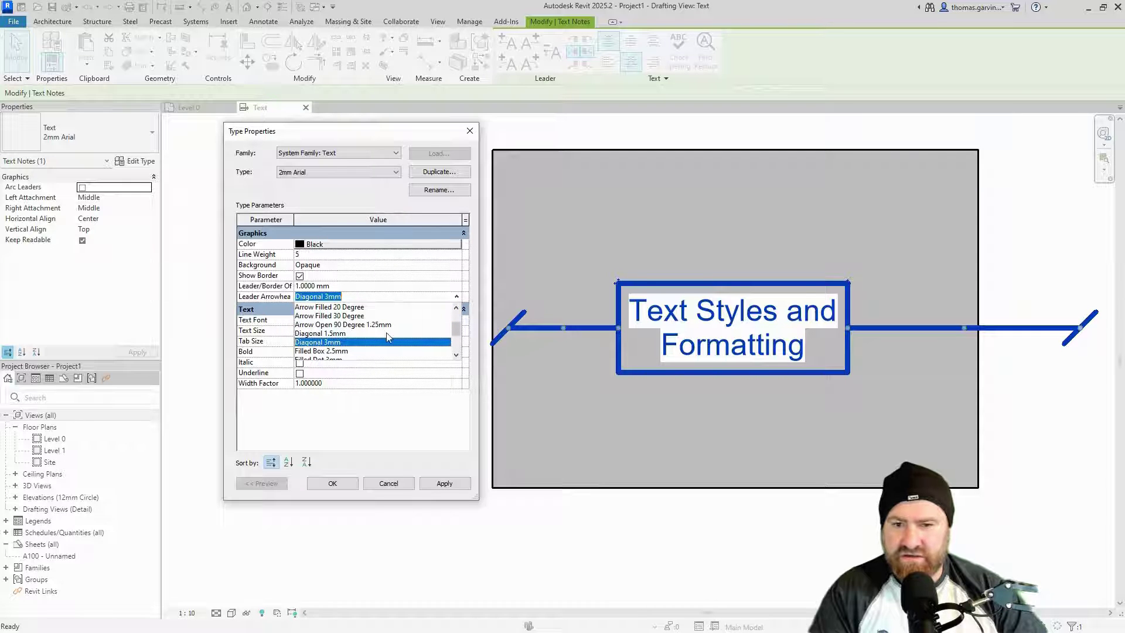
{"action": "scroll", "coordinate": [333, 339], "scroll_direction": "down", "scroll_amount": 2}
{"action": "left_click", "coordinate": [340, 334]}
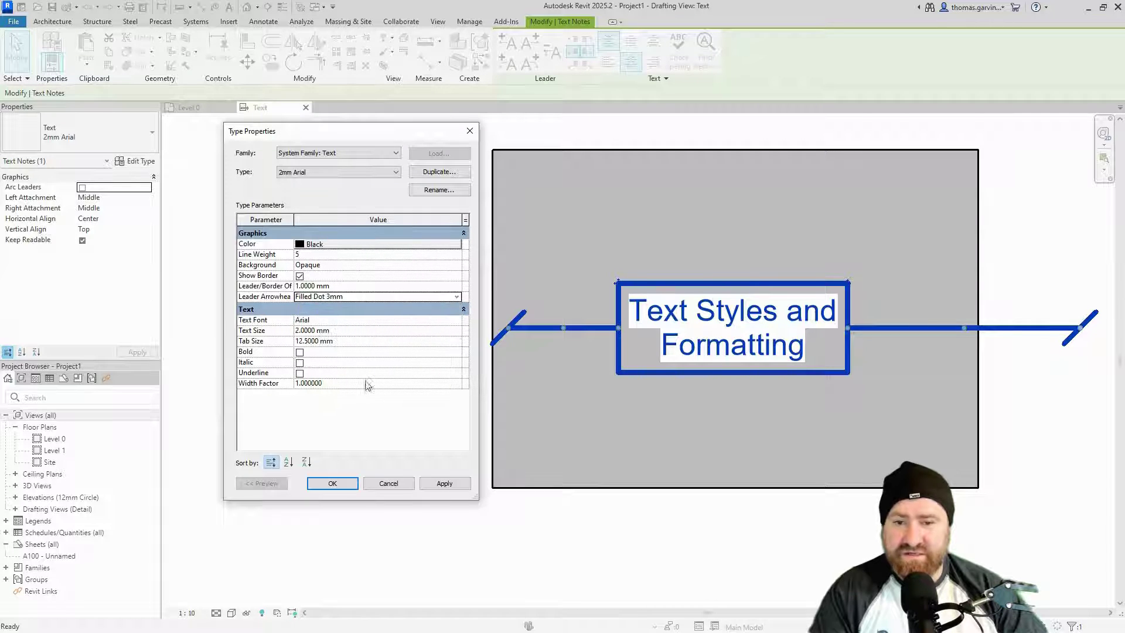
{"action": "left_click", "coordinate": [444, 483]}
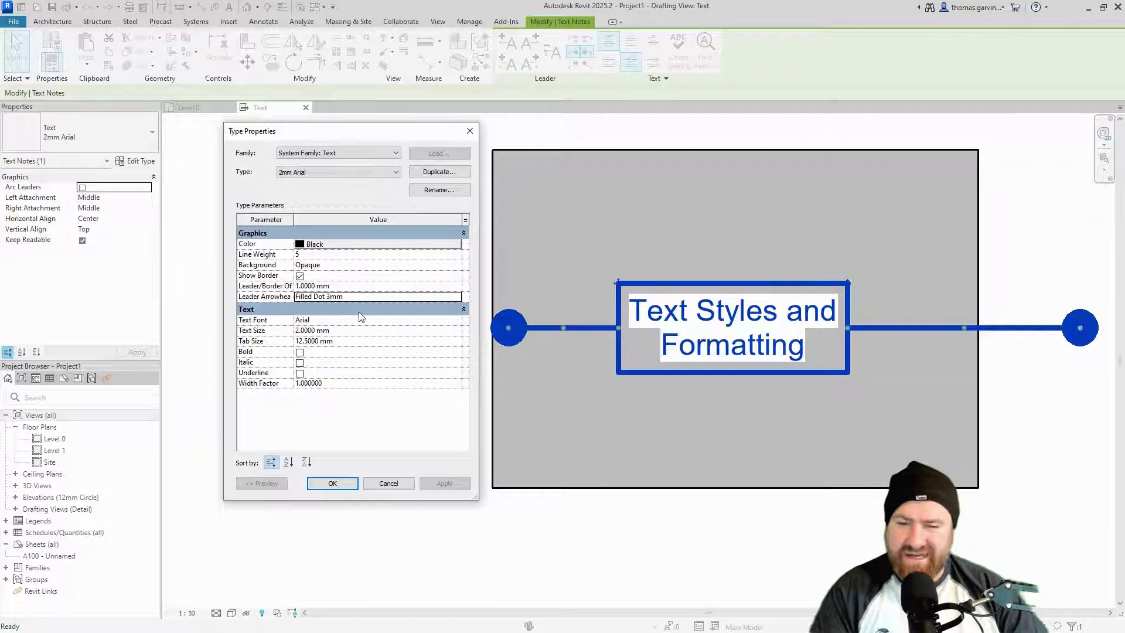
Examine the available fonts, text size and tab size of the 2mm Arial type without changing them.
{"action": "left_click", "coordinate": [339, 321]}
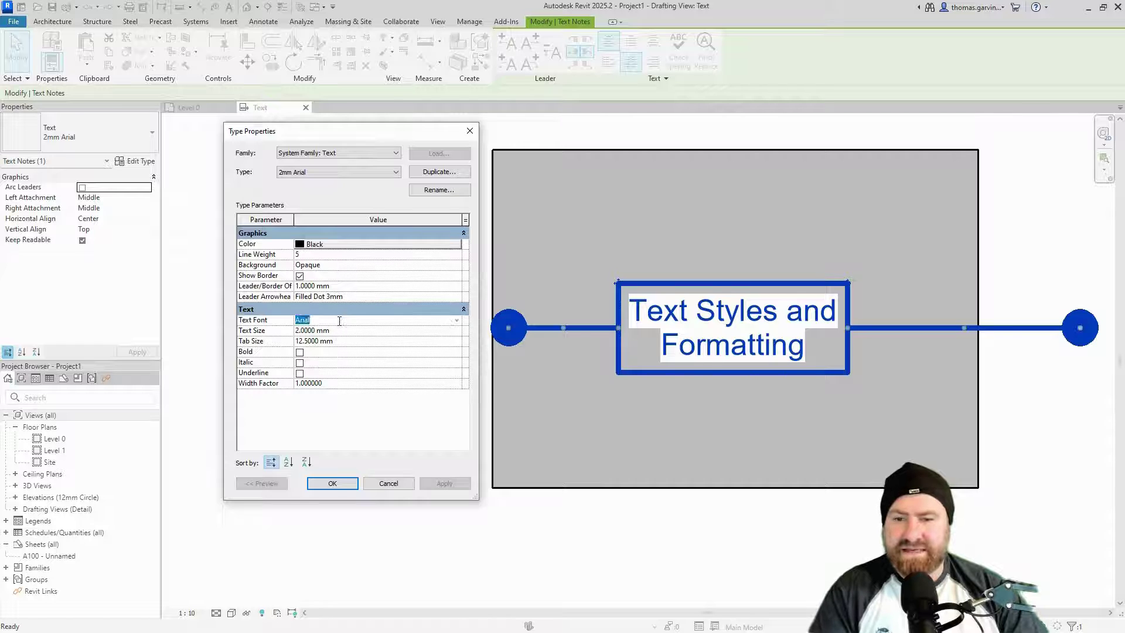
{"action": "left_click", "coordinate": [457, 321]}
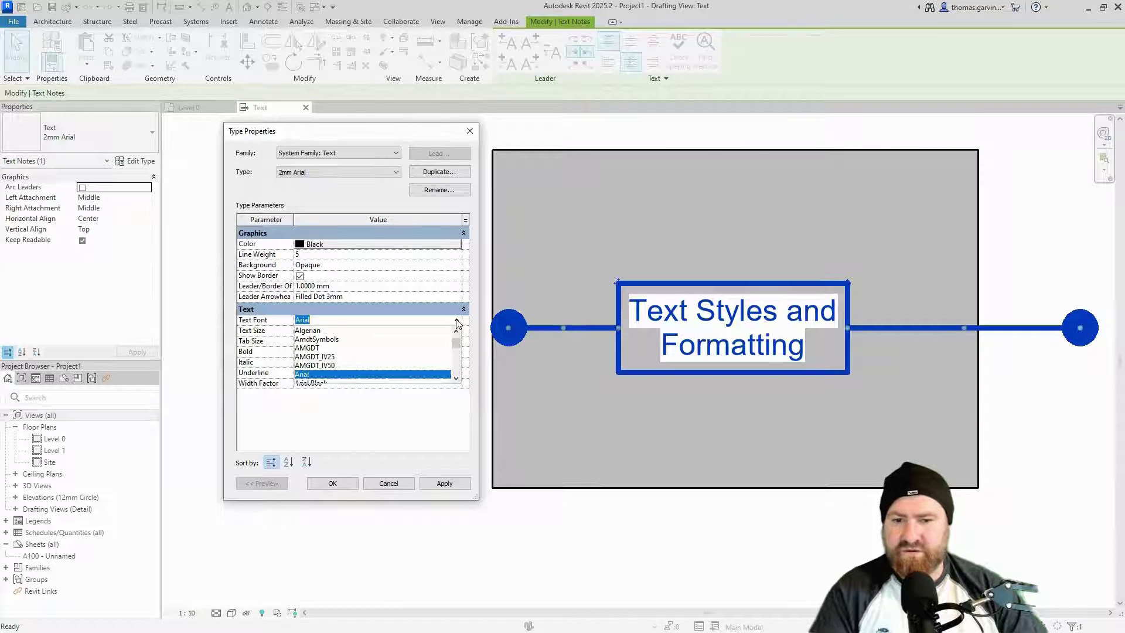
{"action": "left_click", "coordinate": [458, 323]}
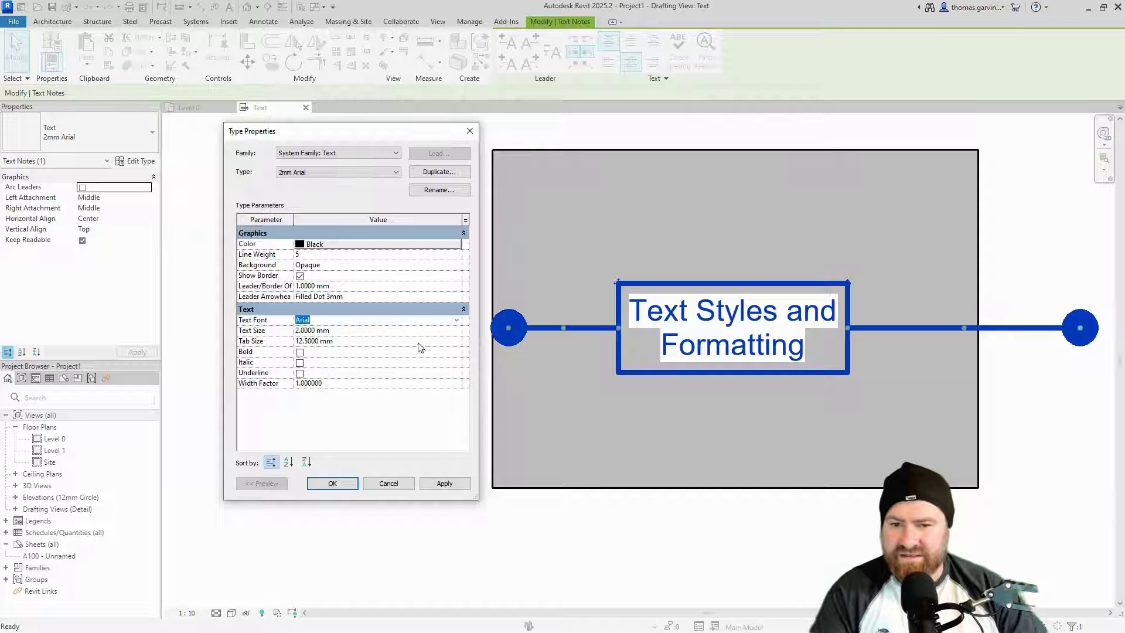
{"action": "left_click", "coordinate": [396, 332]}
{"action": "left_click", "coordinate": [396, 332]}
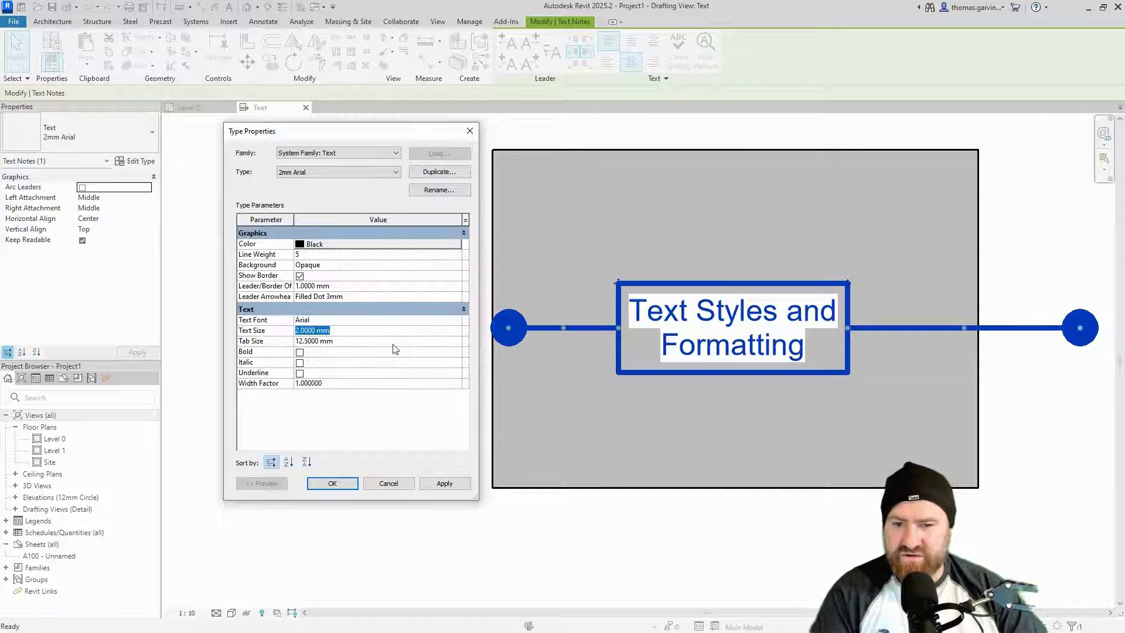
{"action": "left_click", "coordinate": [393, 342]}
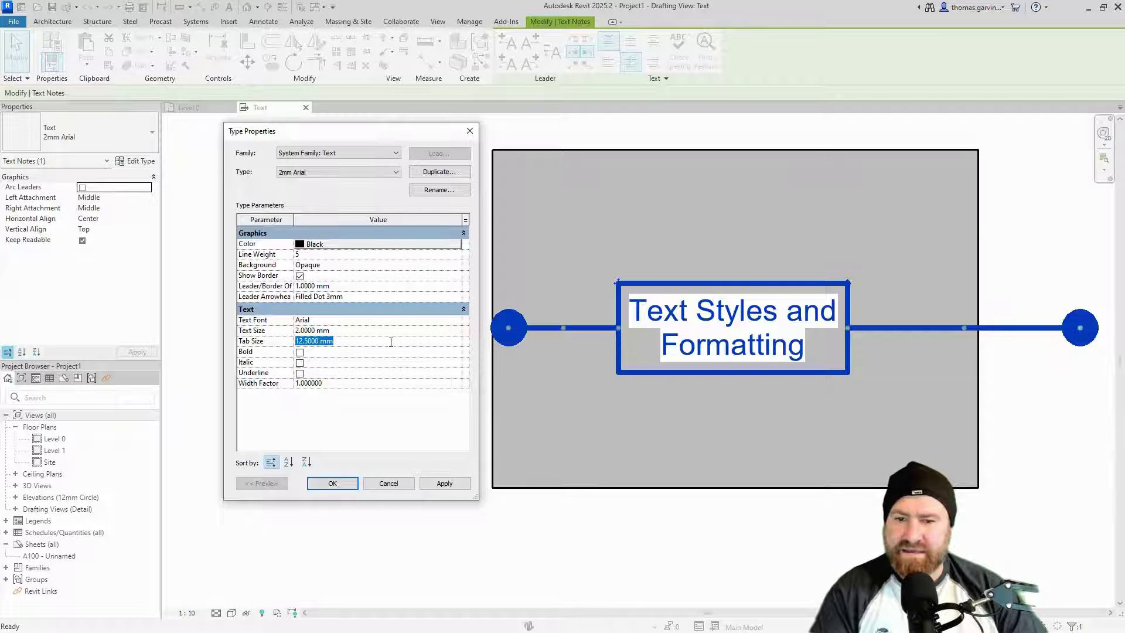
Turn on bold, italic and underline for the 2mm Arial type and apply them to the note.
{"action": "left_click", "coordinate": [300, 362]}
{"action": "left_click", "coordinate": [299, 352]}
{"action": "left_click", "coordinate": [299, 374]}
{"action": "left_click", "coordinate": [444, 483]}
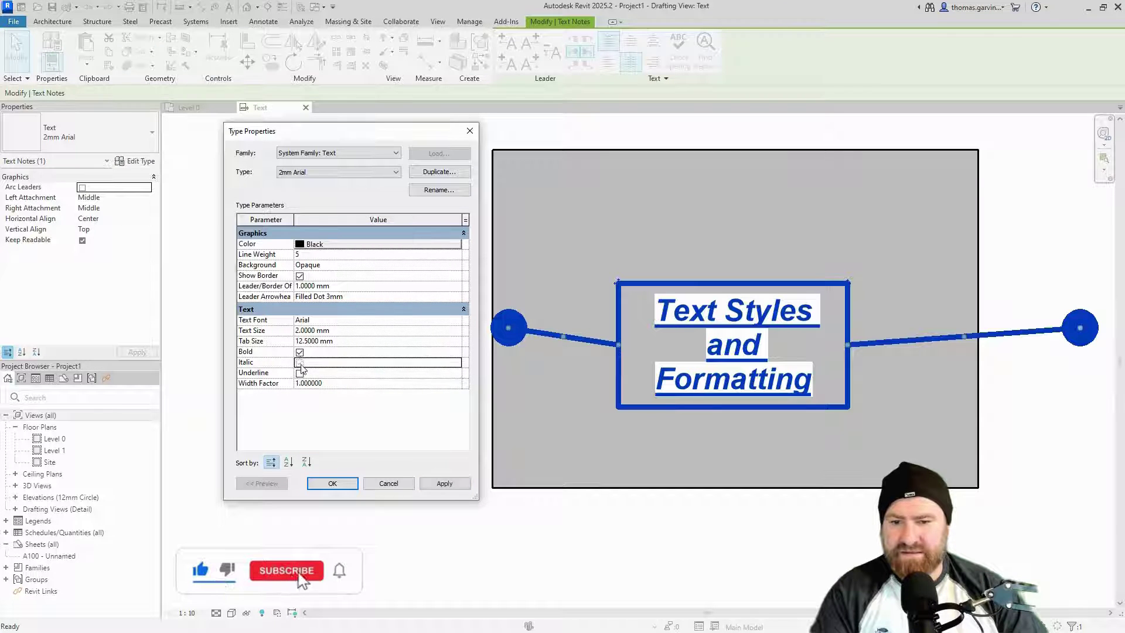
Turn off underline, italic and bold for the 2mm Arial type and apply the change.
{"action": "left_click", "coordinate": [299, 374]}
{"action": "left_click", "coordinate": [299, 363]}
{"action": "left_click", "coordinate": [300, 353]}
{"action": "left_click", "coordinate": [444, 484]}
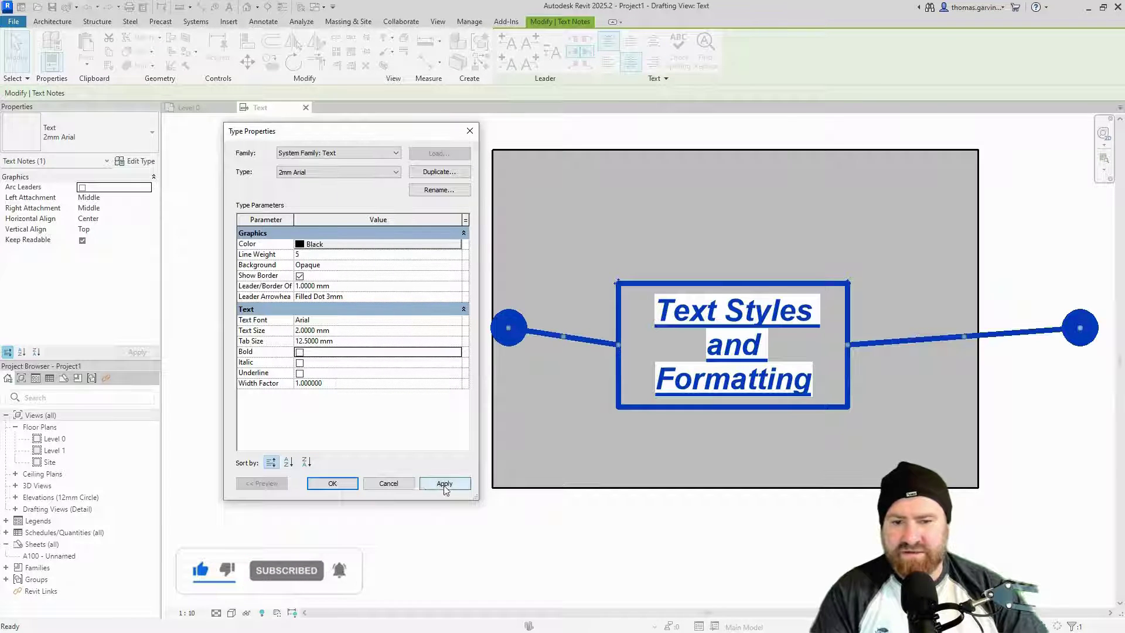
Set the 2mm Arial type's width factor to 2 and apply it to the note.
{"action": "left_click", "coordinate": [374, 382]}
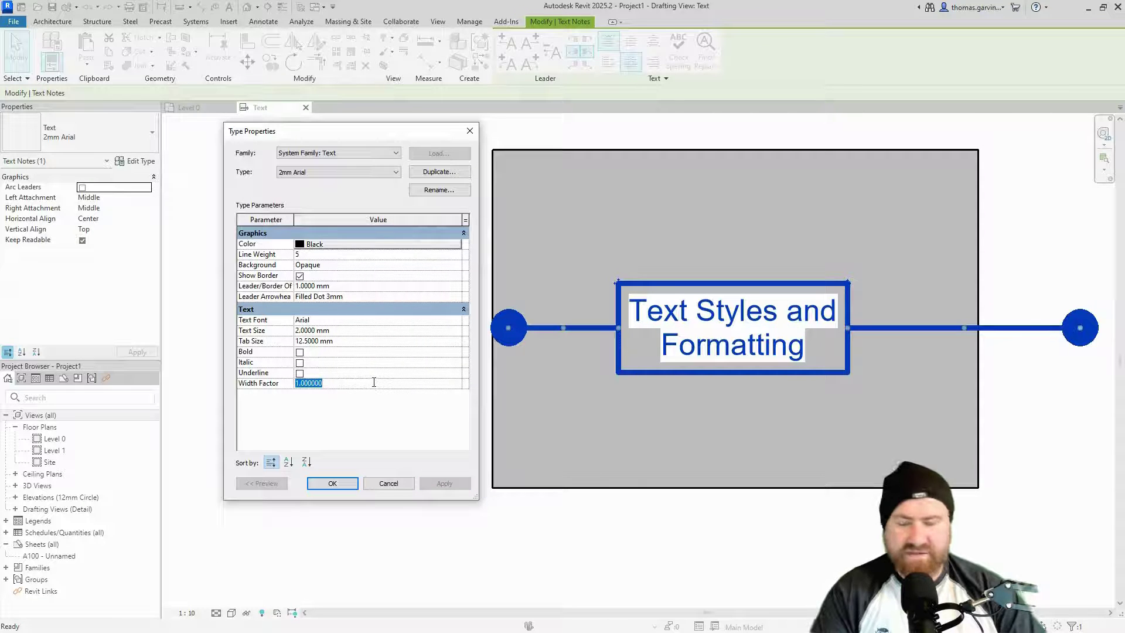
{"action": "type", "text": "2"}
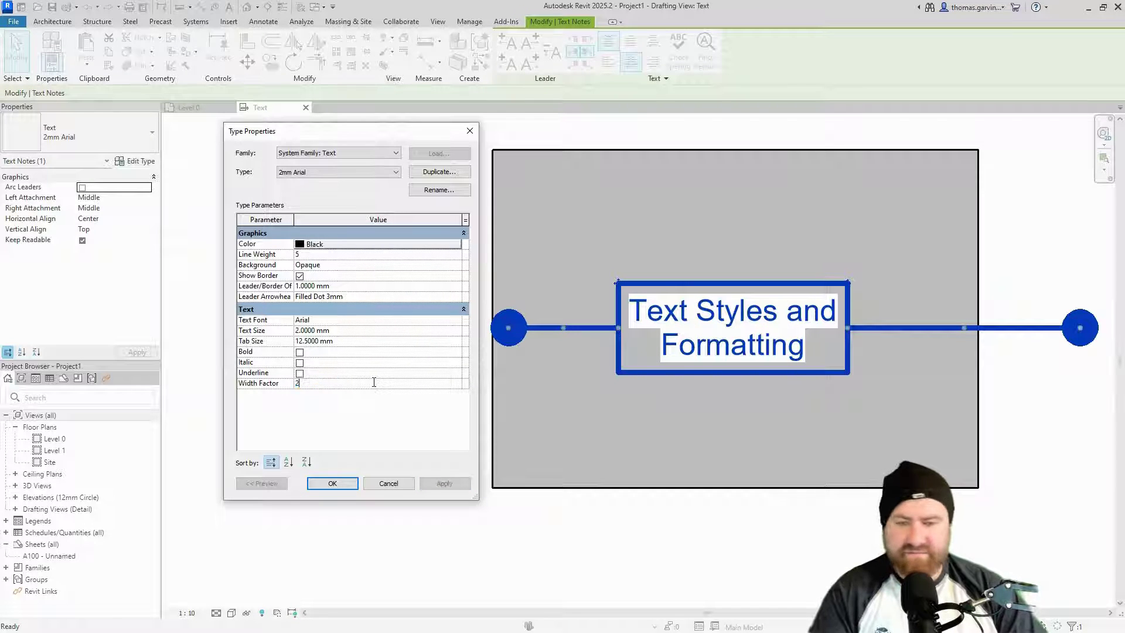
{"action": "left_click", "coordinate": [445, 485]}
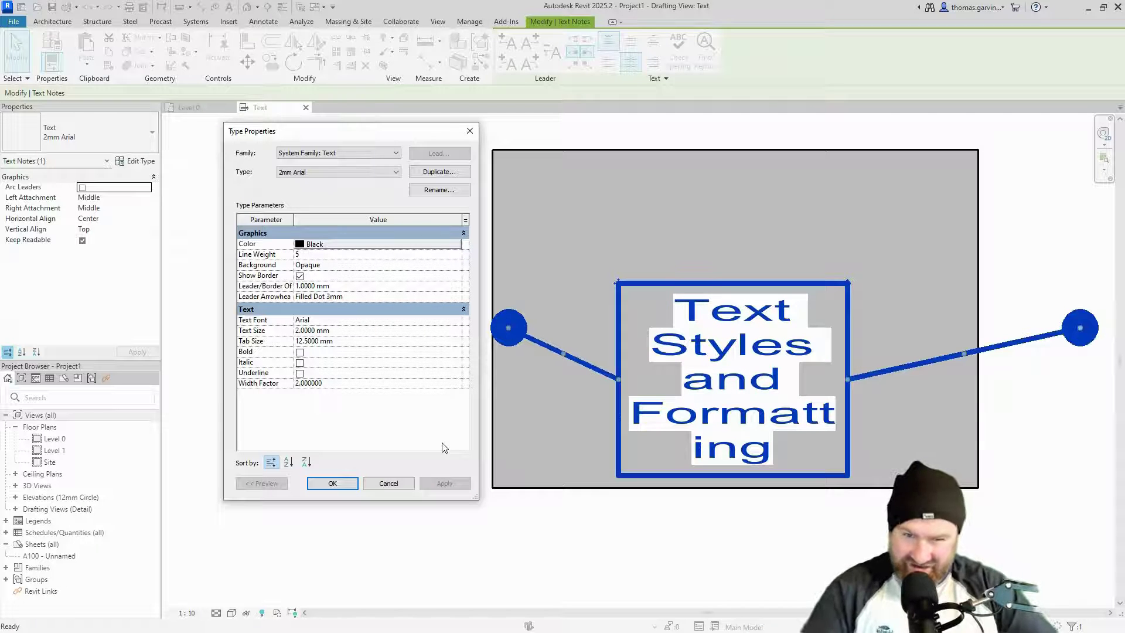
Return the 2mm Arial type's width factor to 1 and apply the change.
{"action": "left_click", "coordinate": [348, 382]}
{"action": "type", "text": "1"}
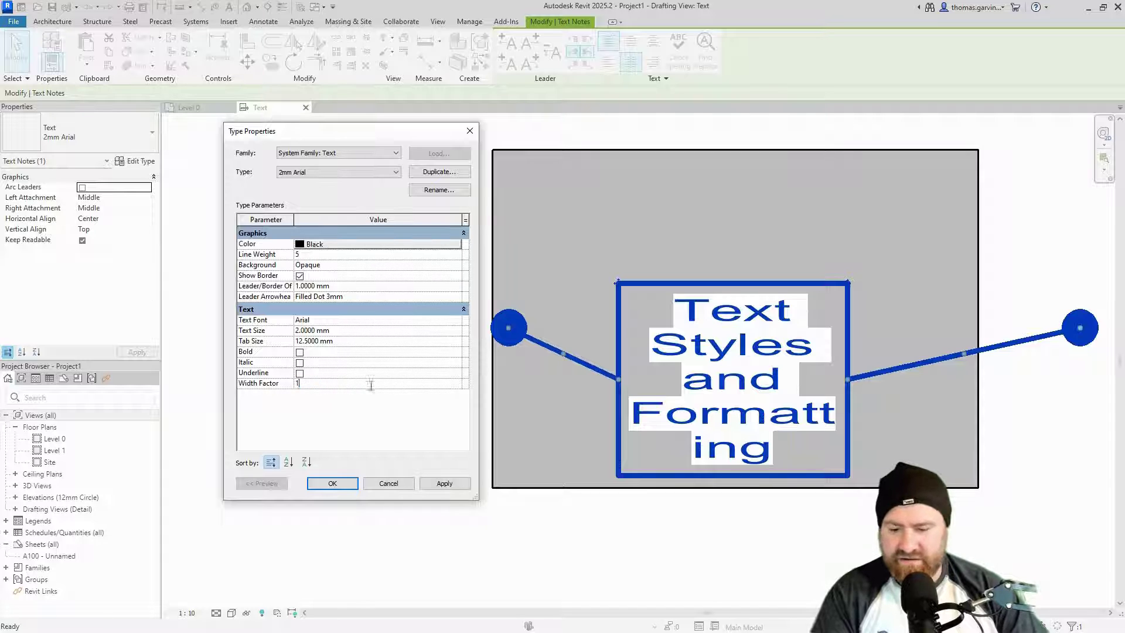
{"action": "left_click", "coordinate": [424, 484]}
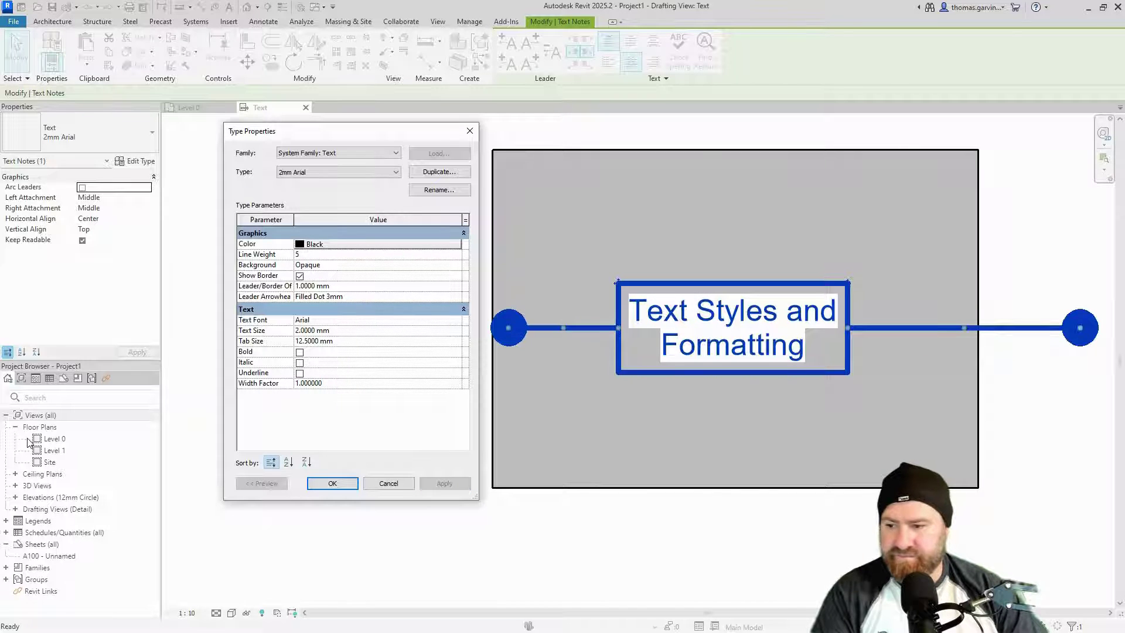
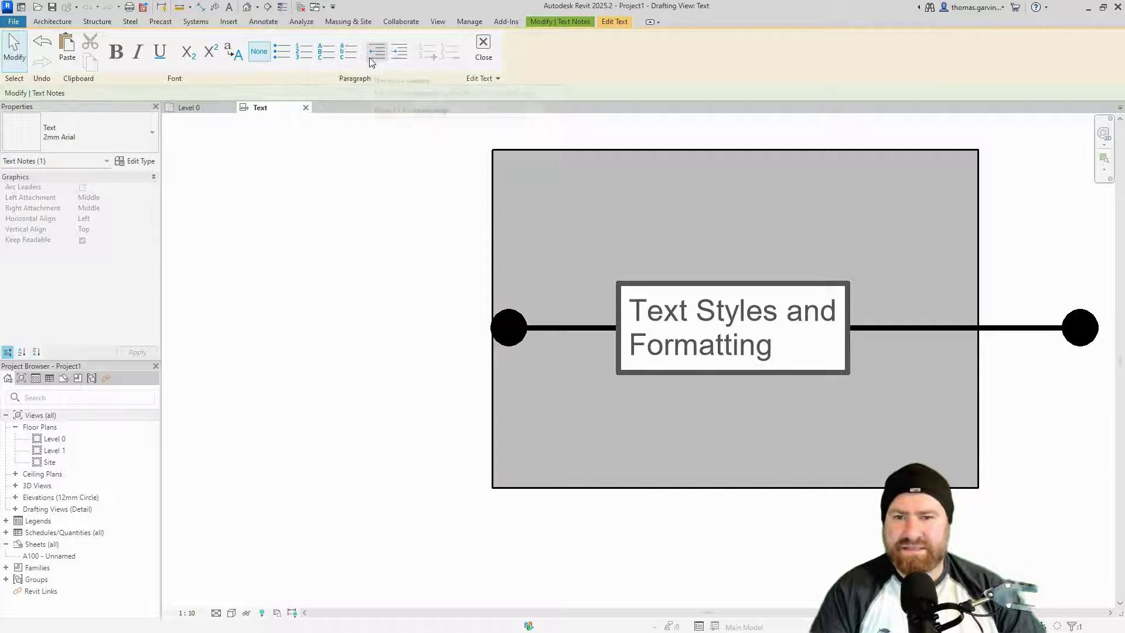
Add a bulleted list below the note's text with the items Option ONe, Opetion Two and Option Three.
{"action": "key", "text": "Return"}
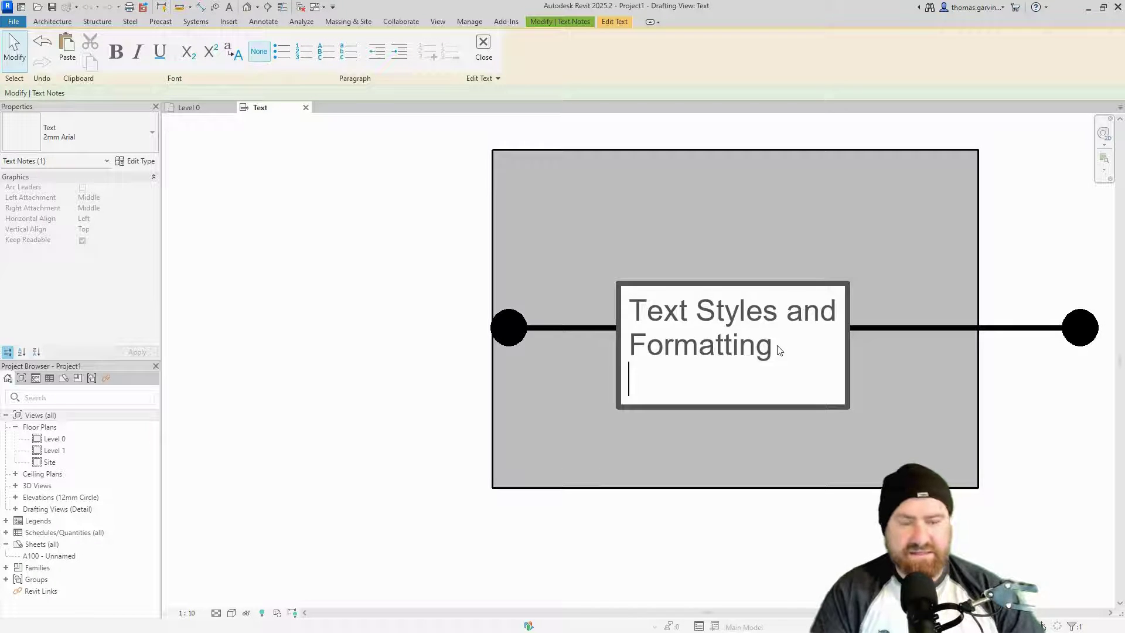
{"action": "left_click", "coordinate": [282, 51]}
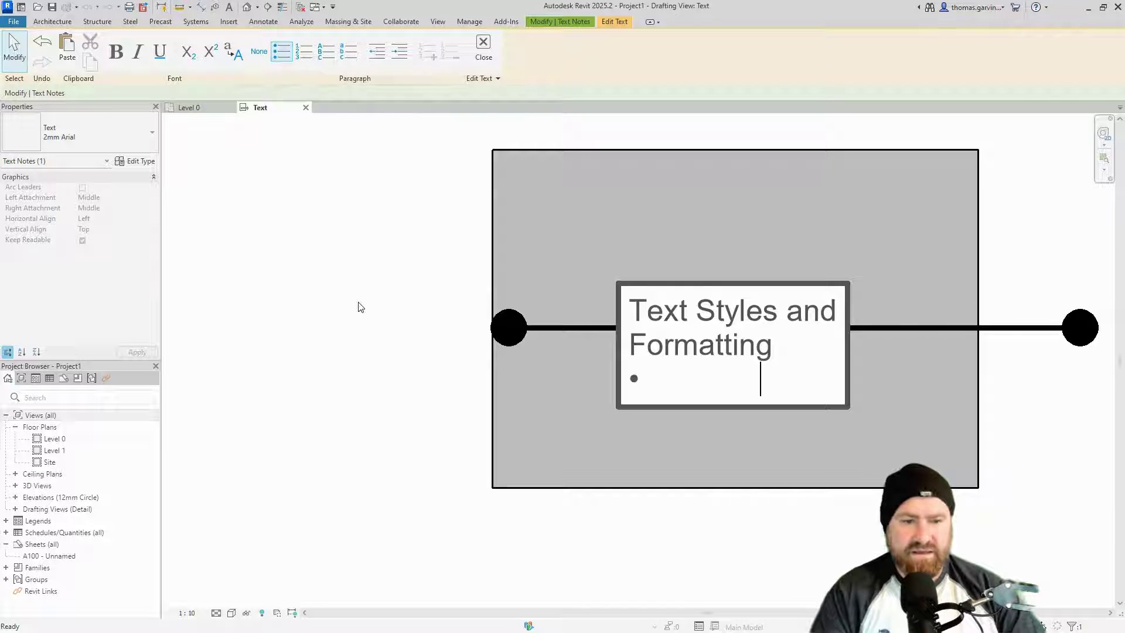
{"action": "type", "text": "Option "}
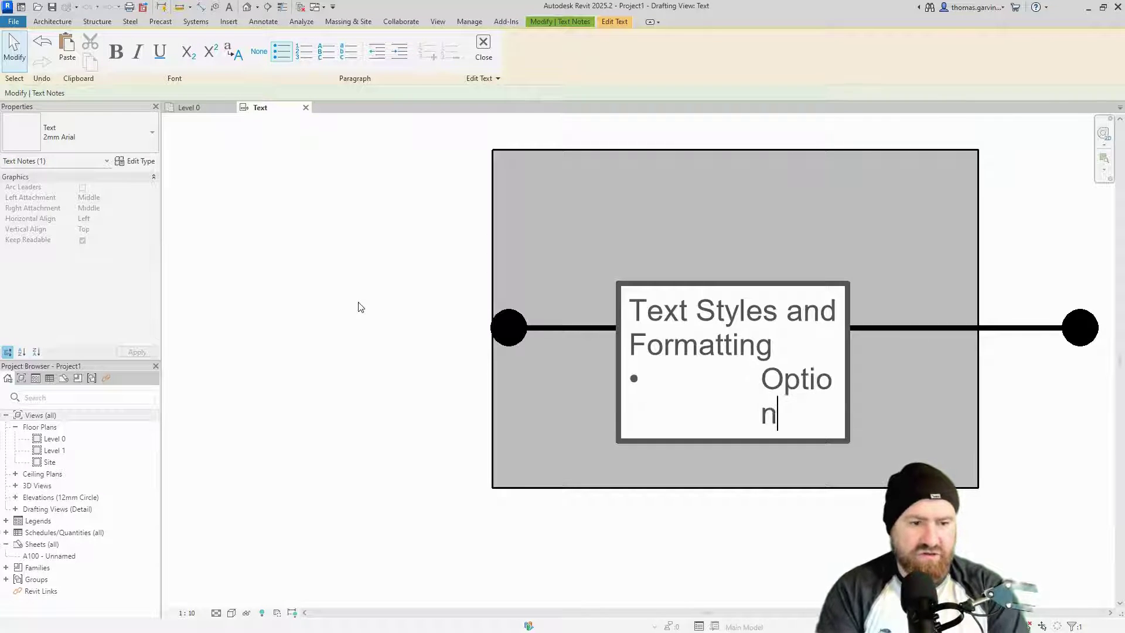
{"action": "type", "text": "ONe"}
{"action": "key", "text": "Return"}
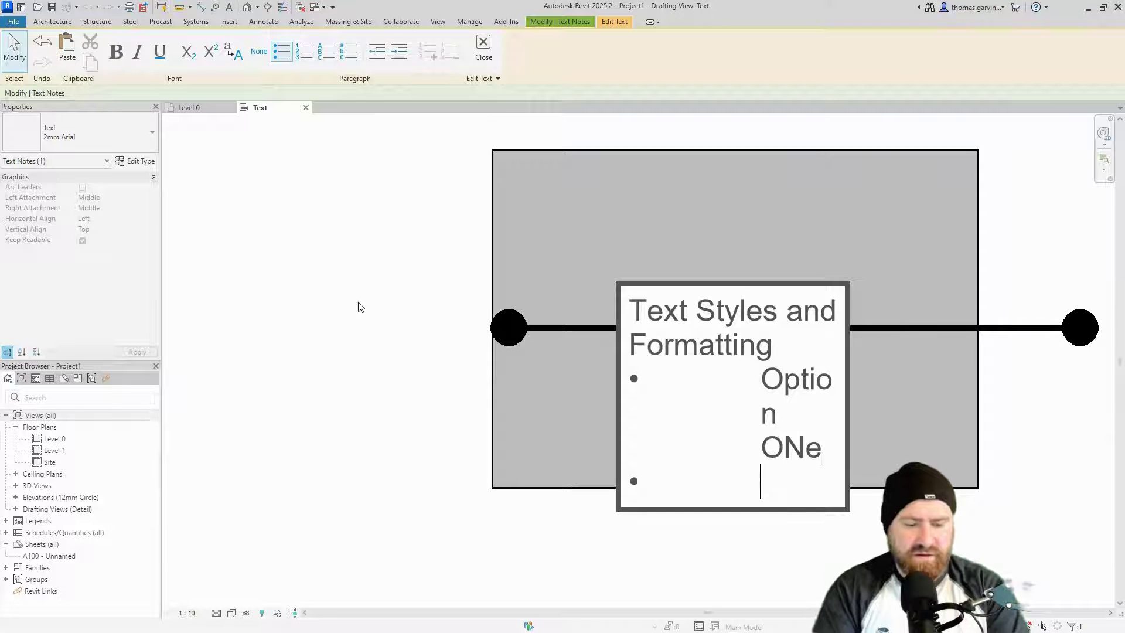
{"action": "type", "text": "Opetion "}
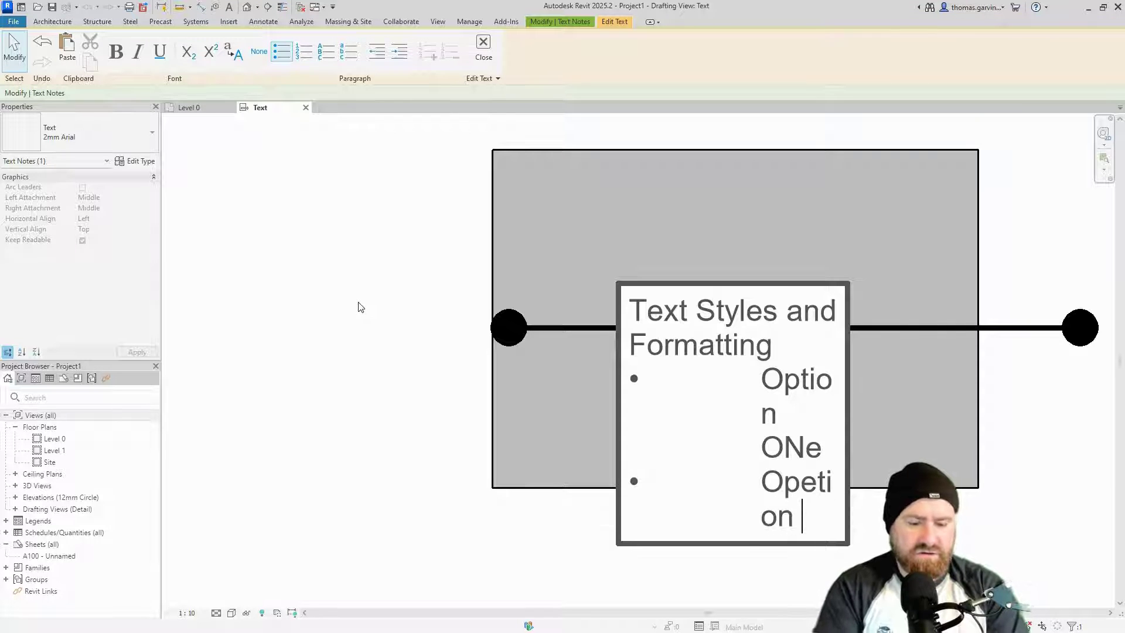
{"action": "type", "text": "Two"}
{"action": "key", "text": "Return"}
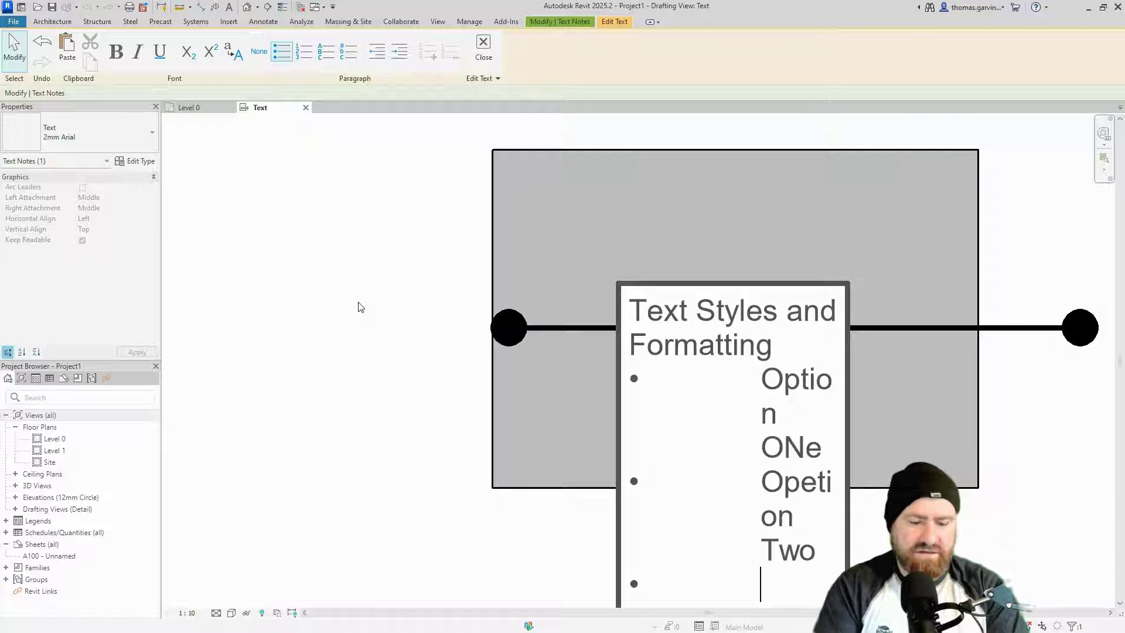
{"action": "type", "text": "Option "}
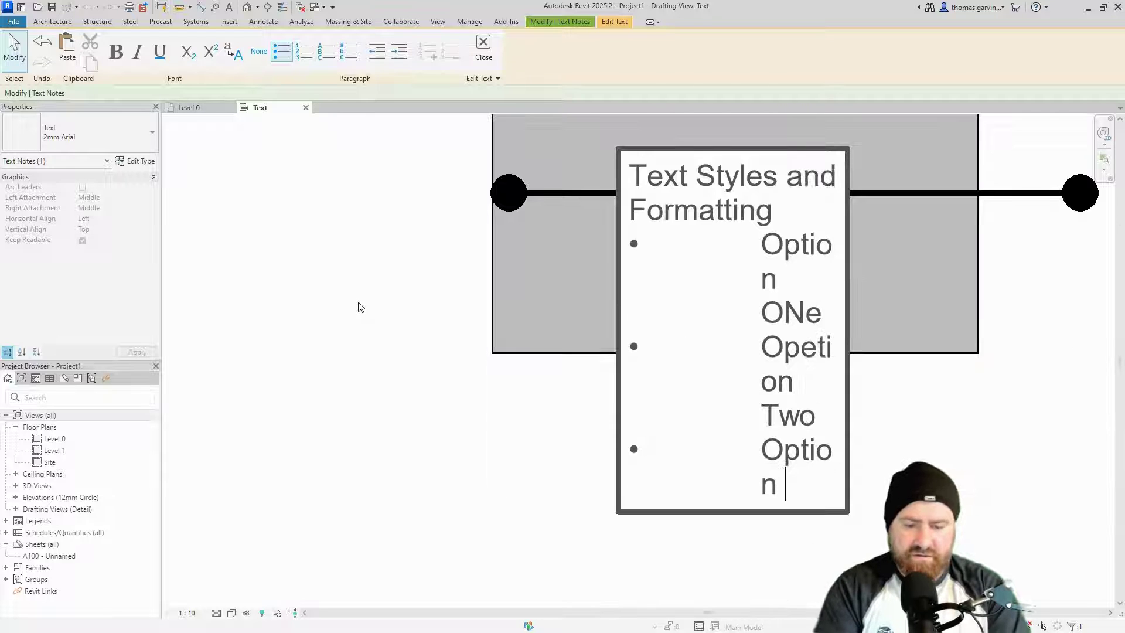
{"action": "type", "text": "Three"}
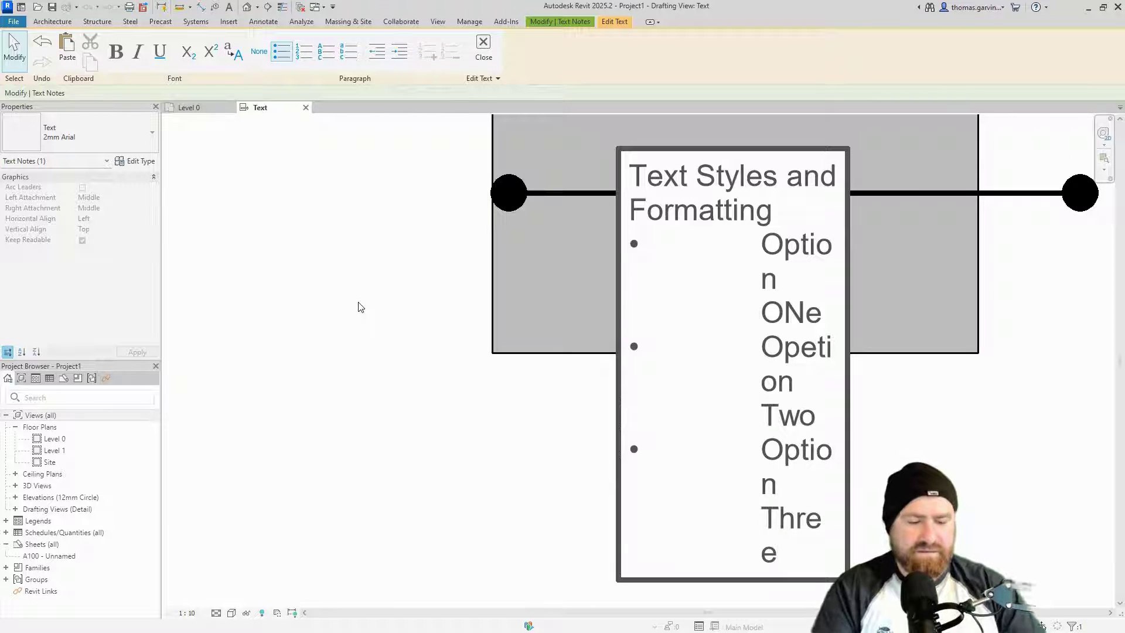
{"action": "left_click", "coordinate": [994, 389]}
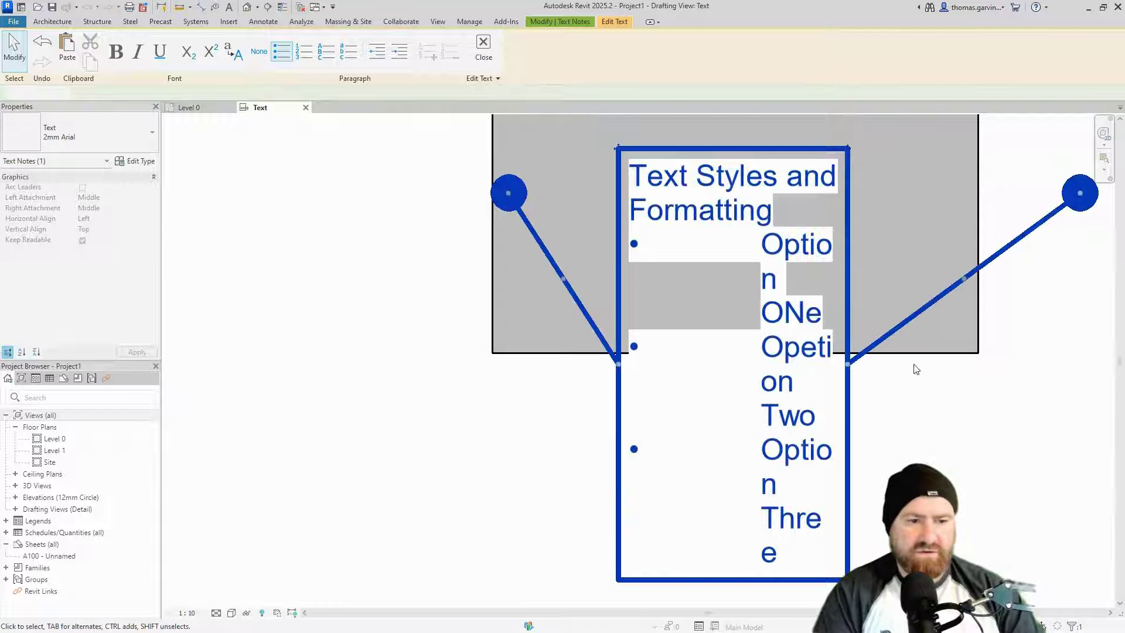
Widen the text note so each bullet item fits on one line, and remove both of its leaders.
{"action": "left_click_drag", "start_coordinate": [847, 364], "coordinate": [974, 329]}
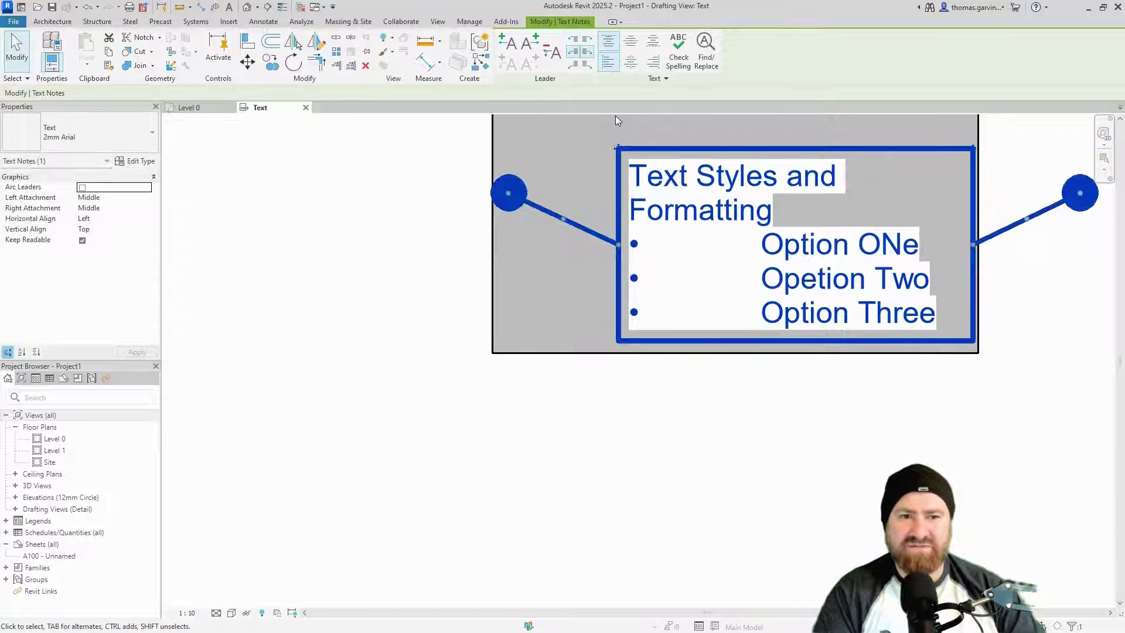
{"action": "left_click", "coordinate": [548, 52]}
{"action": "left_click", "coordinate": [548, 52]}
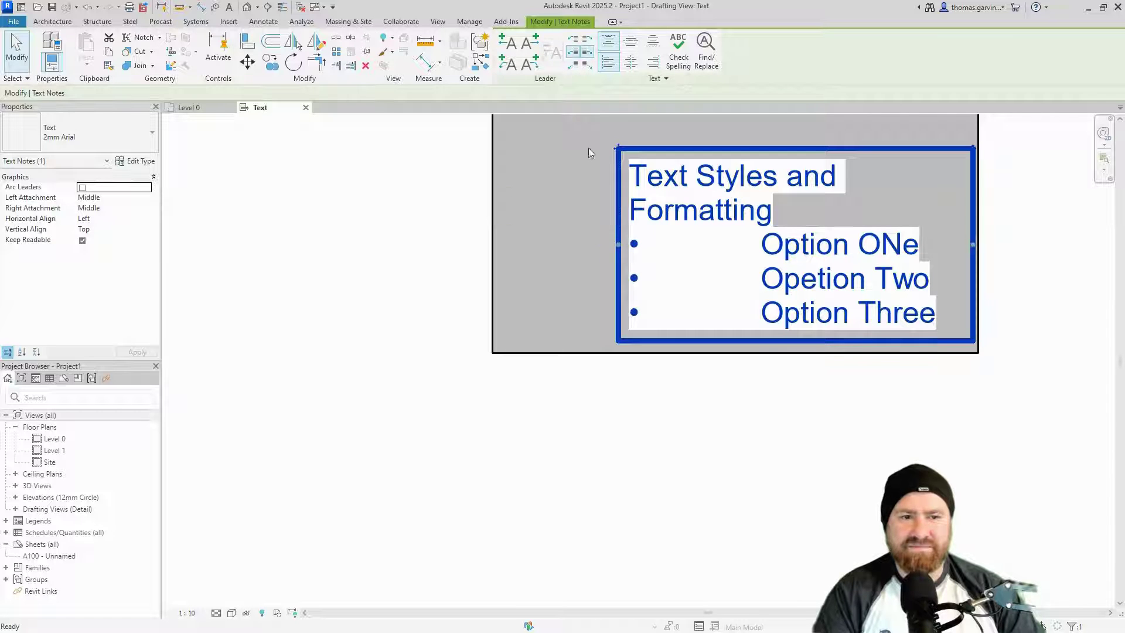
{"action": "left_click", "coordinate": [1019, 290]}
Correct the first two bullet items in the note to read Option One and Option Two.
{"action": "left_click", "coordinate": [882, 251]}
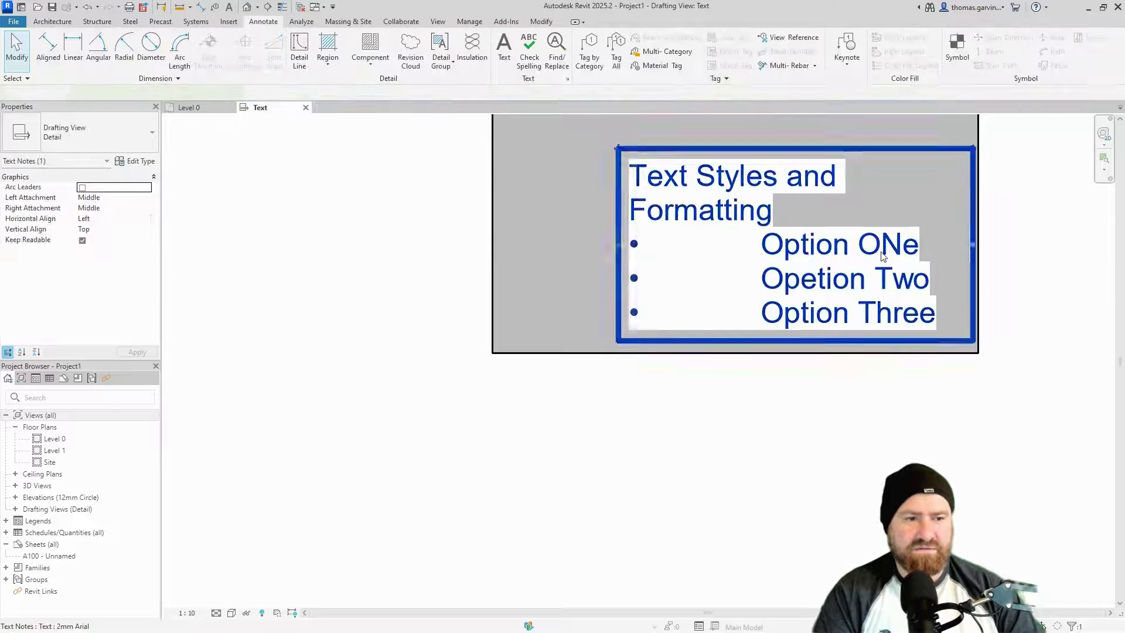
{"action": "left_click", "coordinate": [882, 251]}
{"action": "left_click_drag", "start_coordinate": [882, 252], "coordinate": [900, 253]}
{"action": "type", "text": "n"}
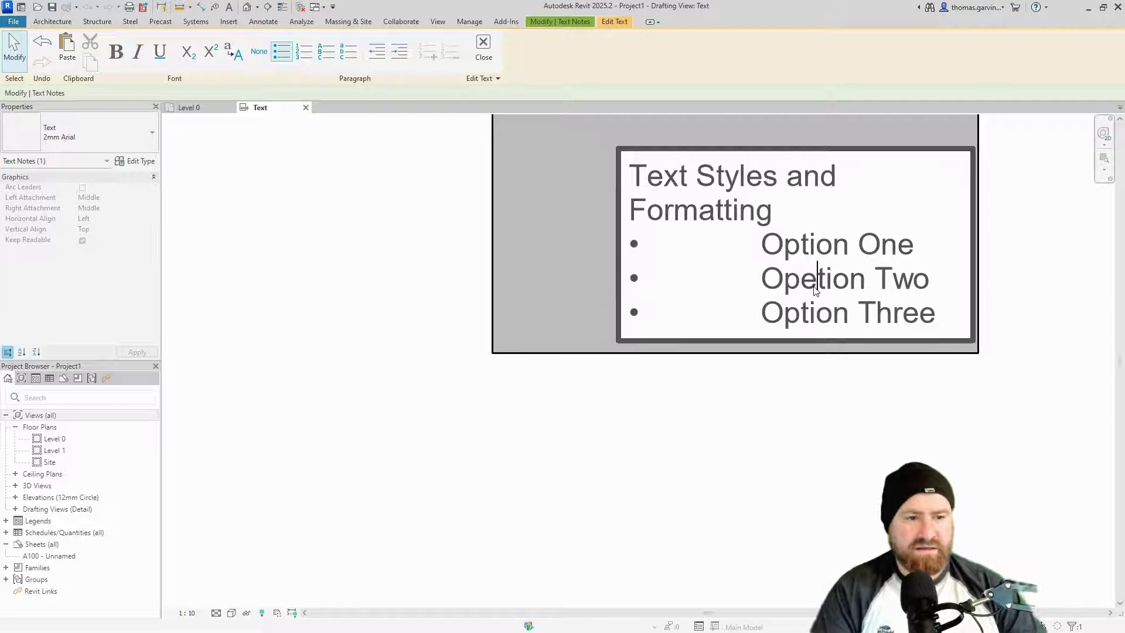
{"action": "left_click_drag", "start_coordinate": [818, 283], "coordinate": [805, 281]}
{"action": "key", "text": "BackSpace"}
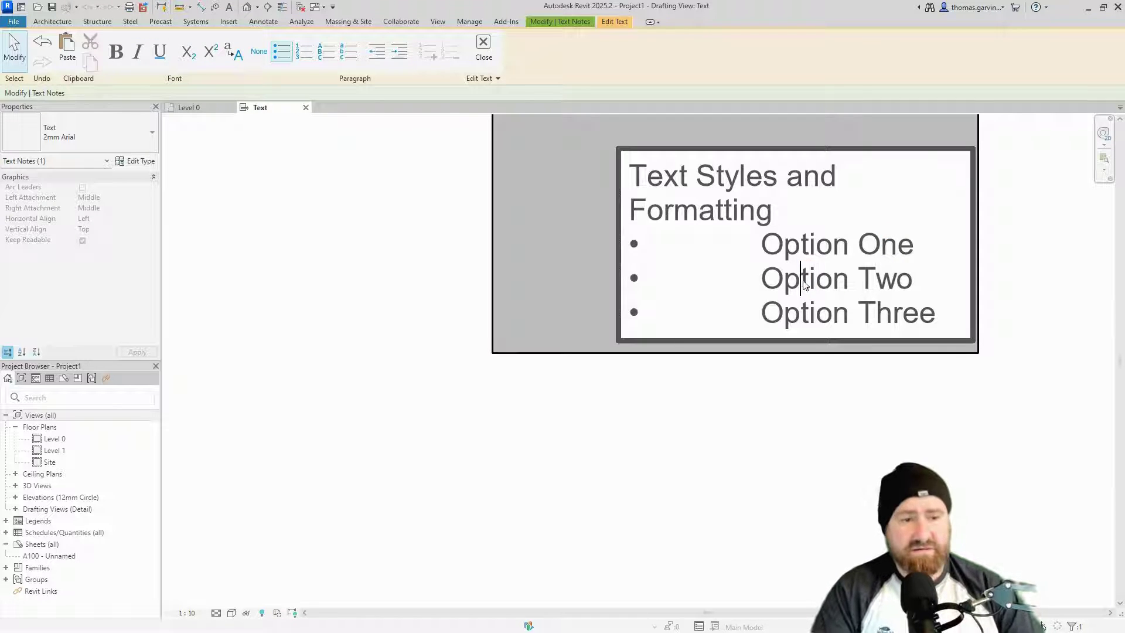
{"action": "left_click", "coordinate": [566, 245]}
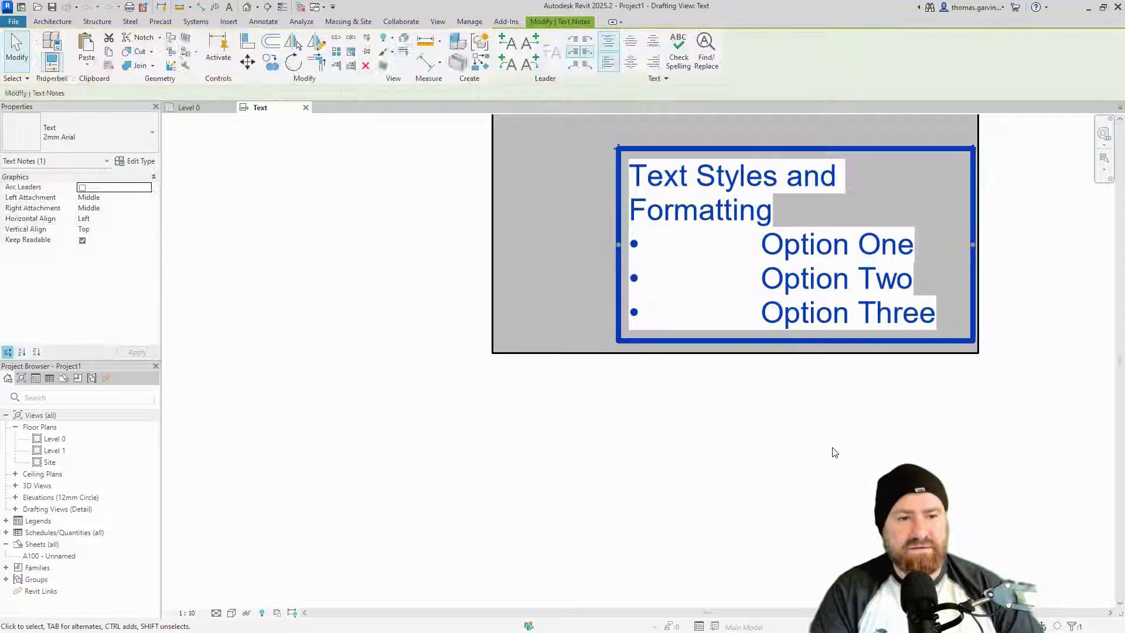
Move the text note up and left so it sits roughly centred on the grey filled region.
{"action": "left_click", "coordinate": [835, 452]}
{"action": "middle_click_drag", "start_coordinate": [835, 452], "coordinate": [621, 509]}
{"action": "left_click", "coordinate": [534, 306]}
{"action": "left_click_drag", "start_coordinate": [404, 205], "coordinate": [350, 138]}
{"action": "middle_click_drag", "start_coordinate": [432, 211], "coordinate": [441, 321]}
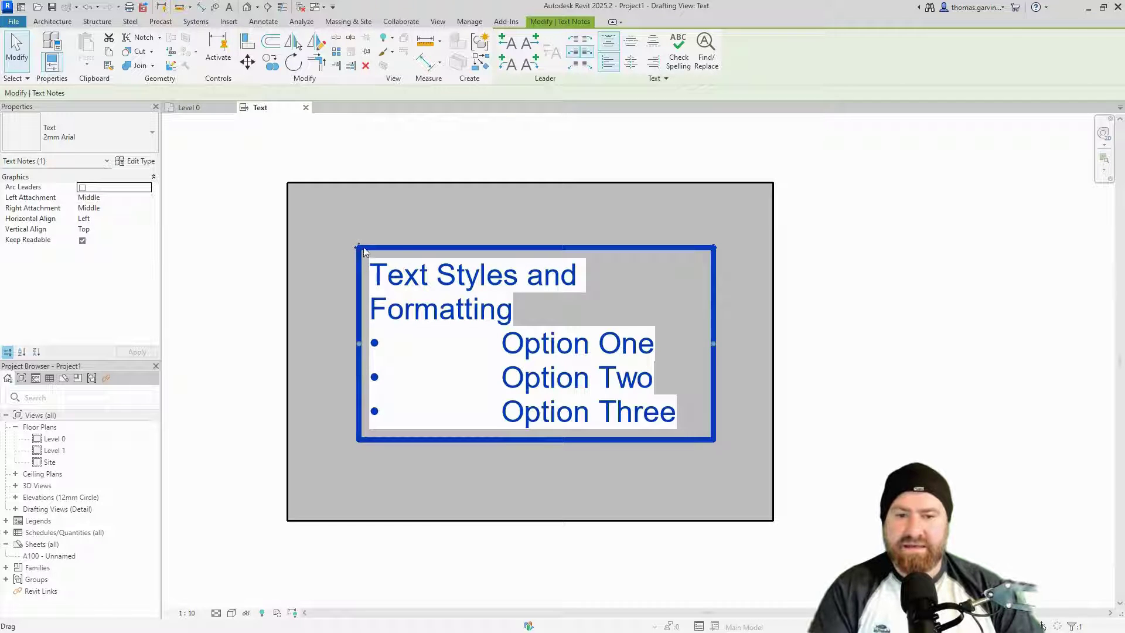
{"action": "left_click", "coordinate": [936, 361]}
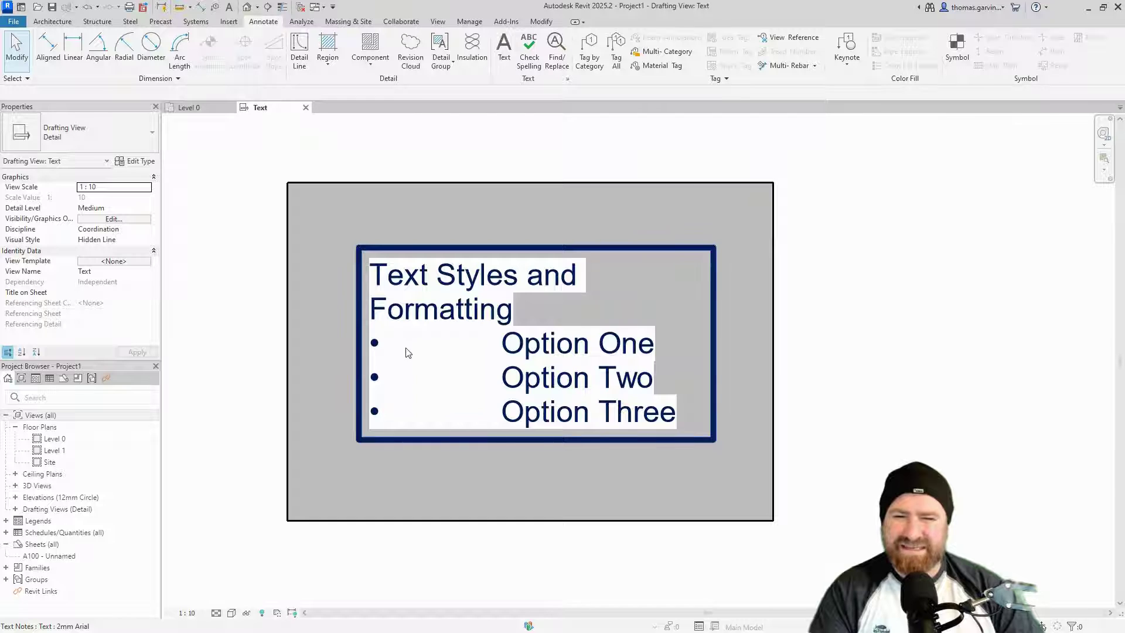
Set the tab size of the note's 2mm Arial type to 5 mm to tighten the bullet indent.
{"action": "left_click", "coordinate": [516, 355]}
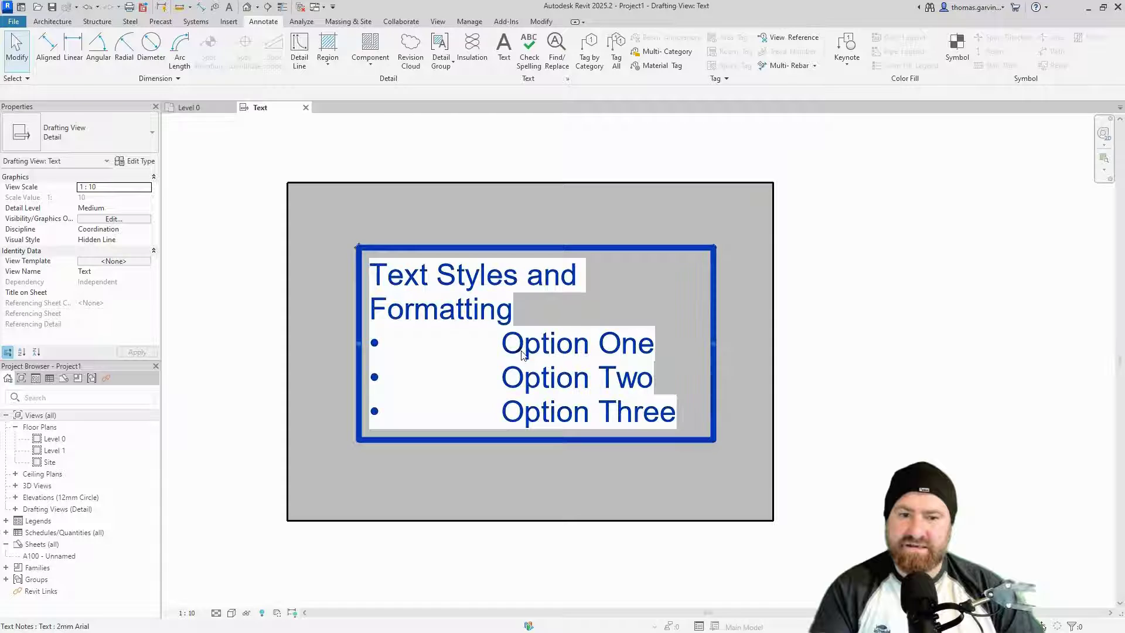
{"action": "left_click", "coordinate": [137, 163]}
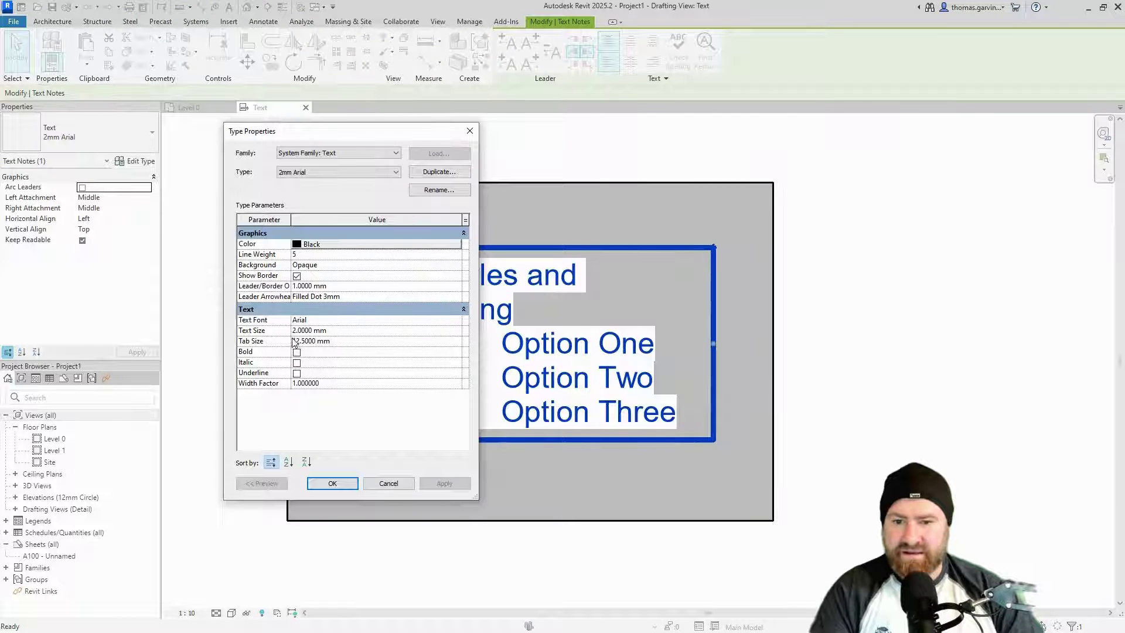
{"action": "left_click", "coordinate": [344, 342]}
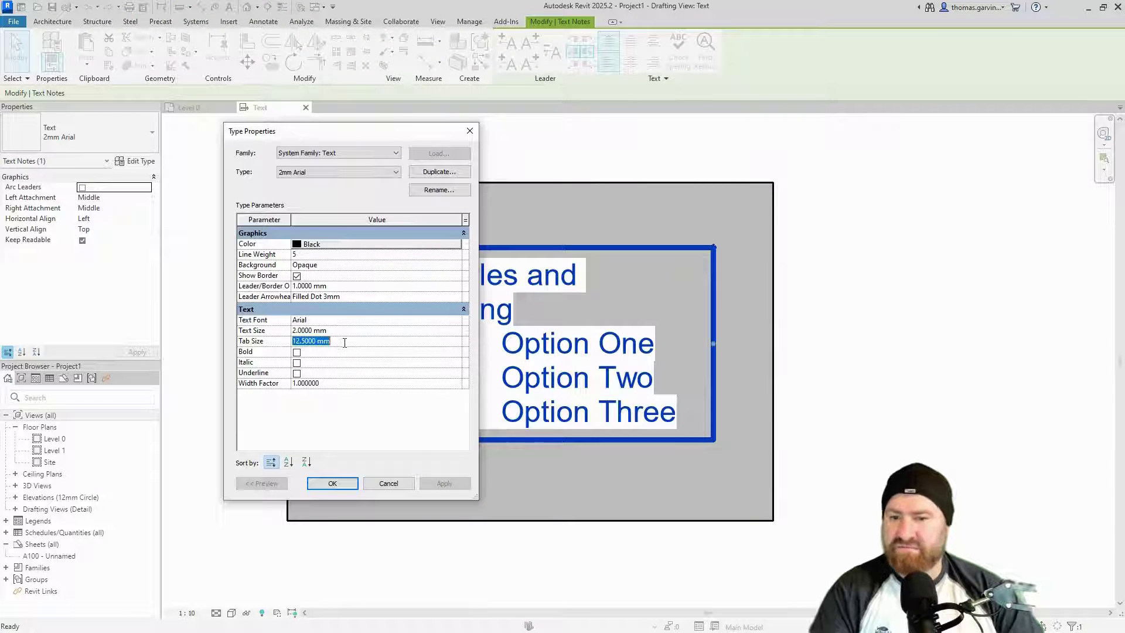
{"action": "type", "text": "5"}
{"action": "key", "text": "Tab"}
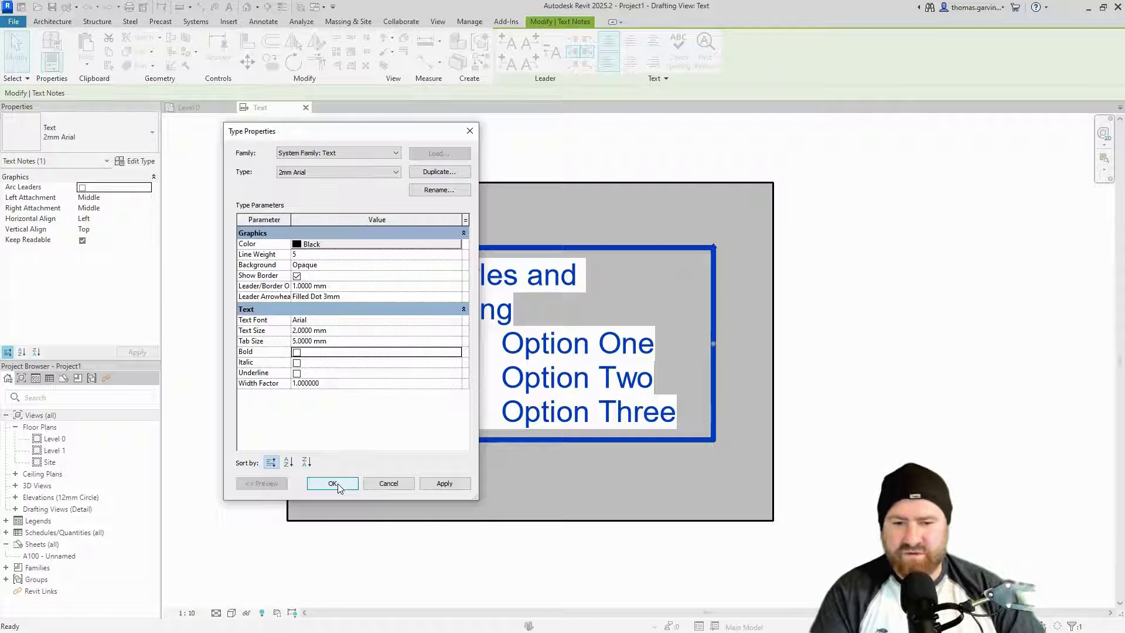
{"action": "left_click", "coordinate": [332, 484]}
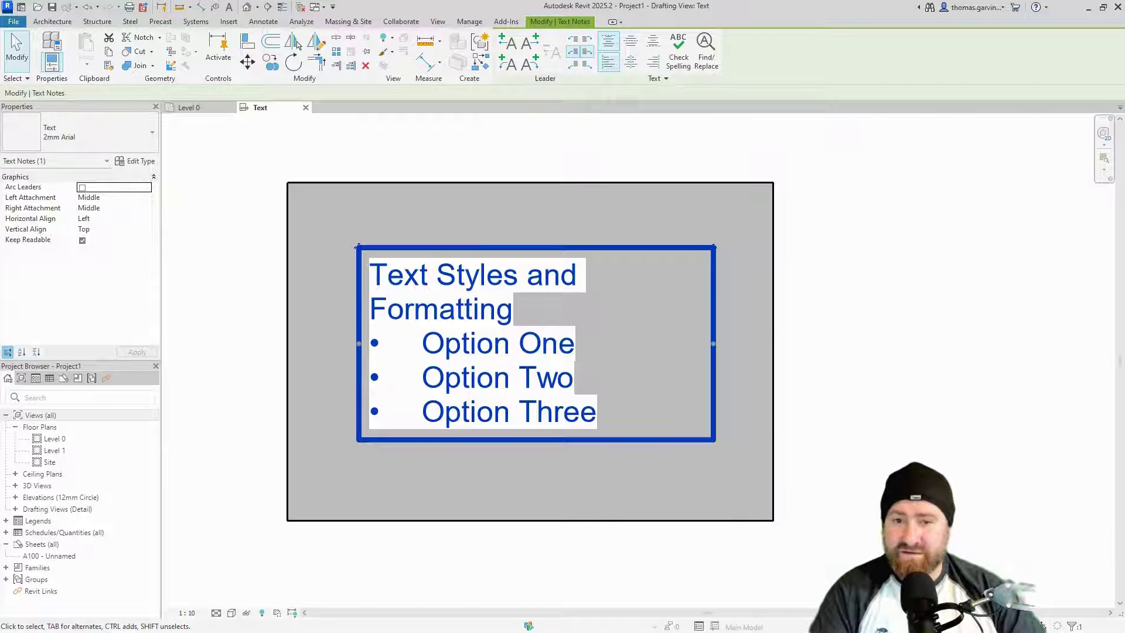
Add a straight leader to the right side of the text note.
{"action": "key", "text": "z"}
{"action": "key", "text": "f"}
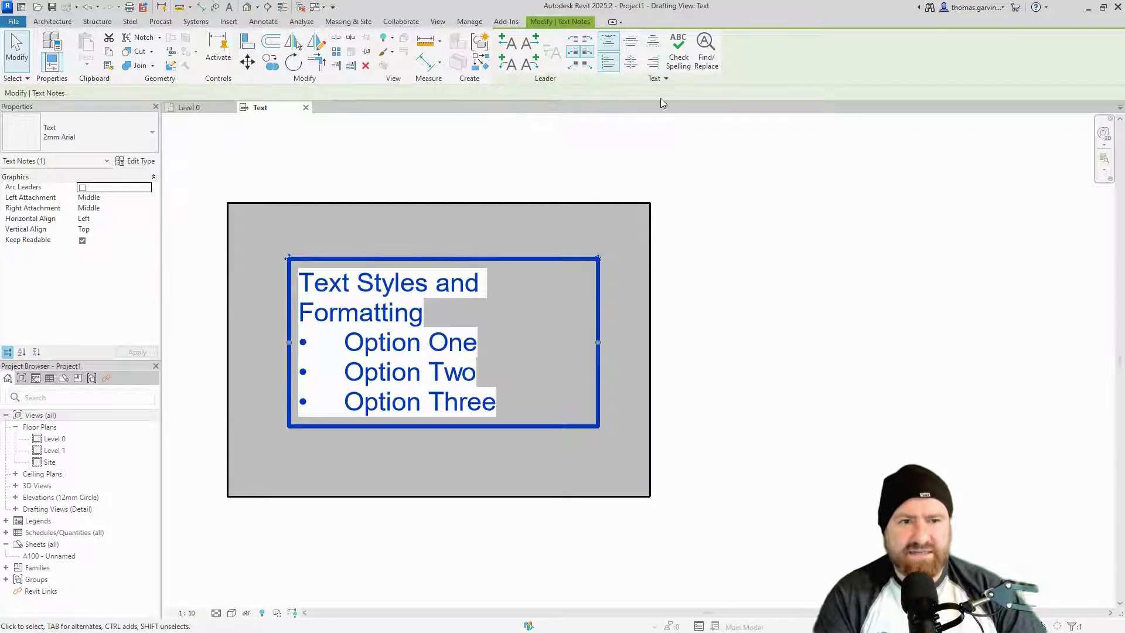
{"action": "left_click", "coordinate": [532, 47]}
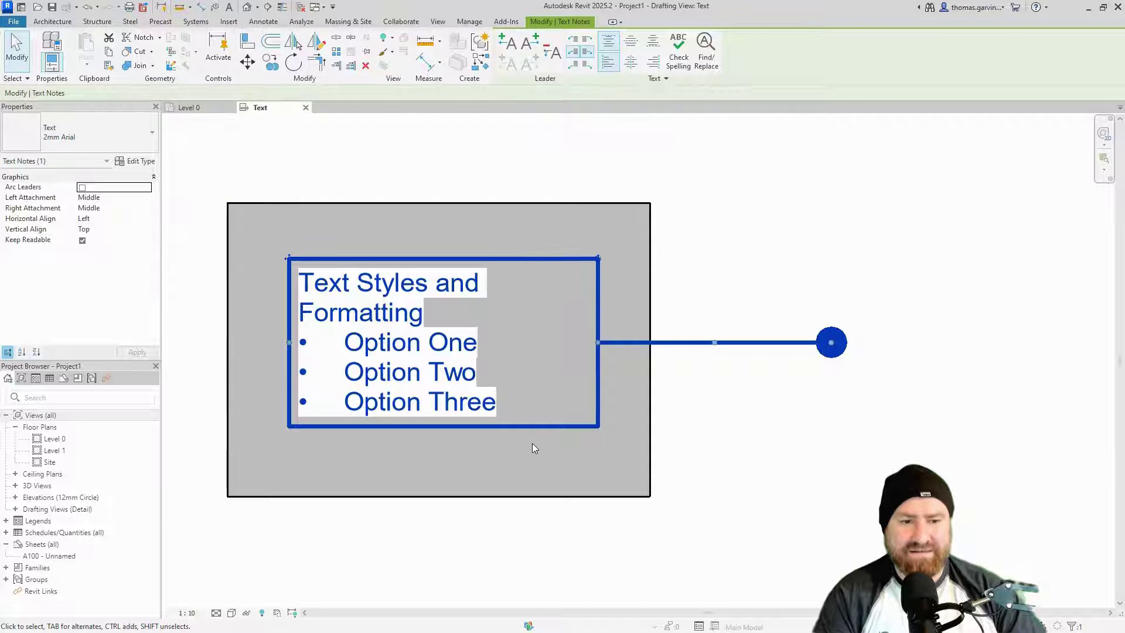
{"action": "middle_click_drag", "start_coordinate": [559, 453], "coordinate": [741, 464]}
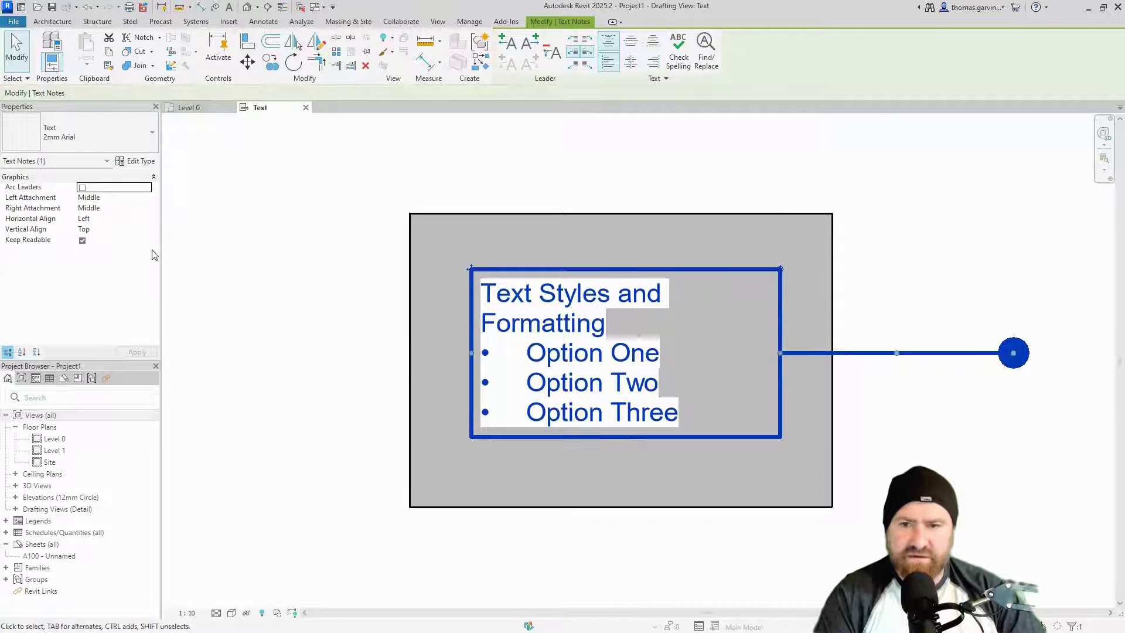
Set the leader arrowhead of the note's 2mm Arial type to Arrow Filled 15 Degree and apply it.
{"action": "left_click", "coordinate": [146, 163]}
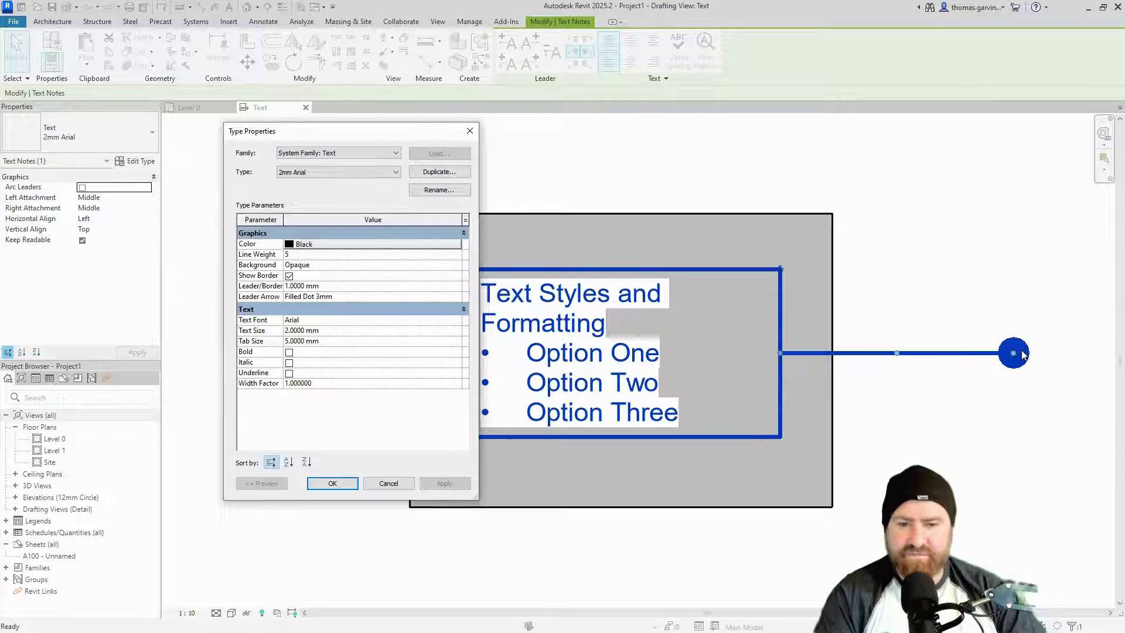
{"action": "left_click", "coordinate": [456, 295]}
{"action": "left_click", "coordinate": [456, 296]}
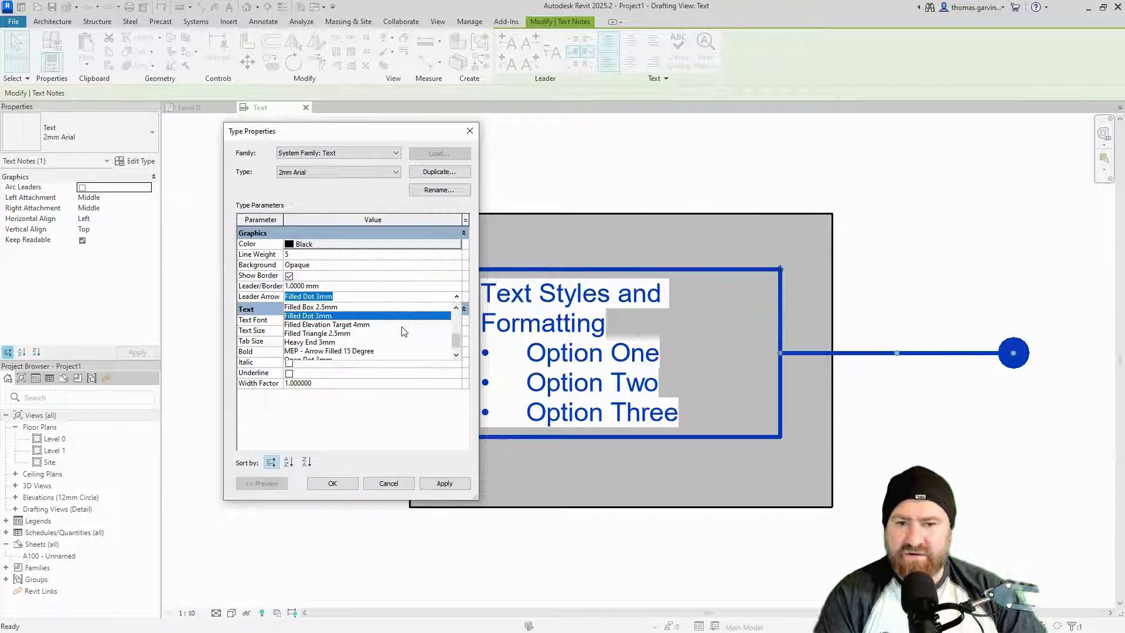
{"action": "scroll", "coordinate": [401, 332], "scroll_direction": "up", "scroll_amount": 2}
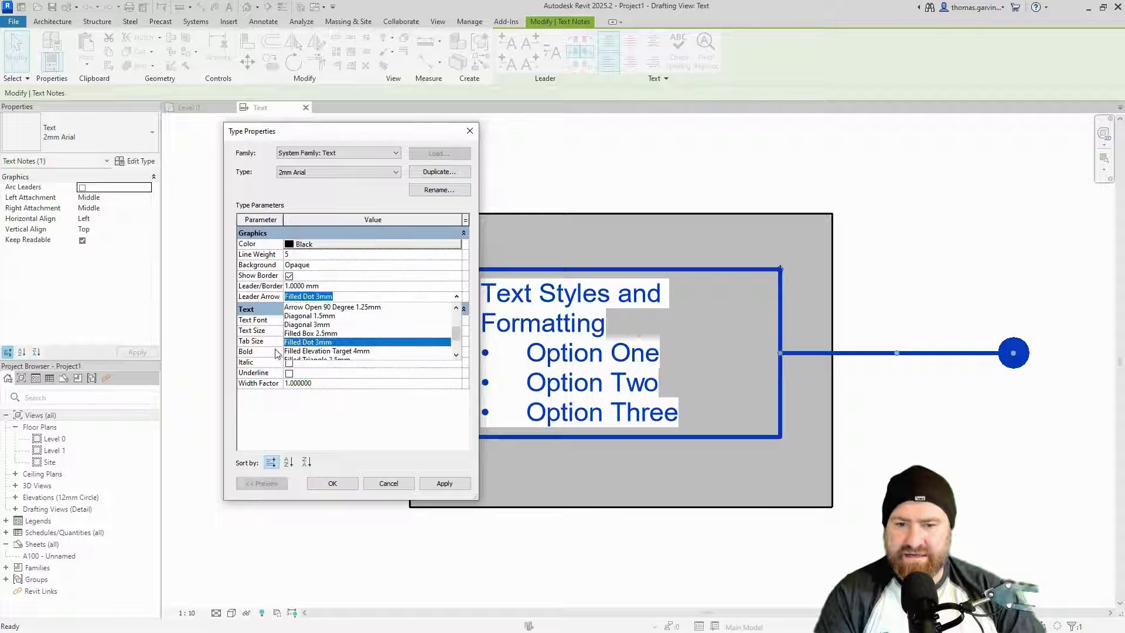
{"action": "scroll", "coordinate": [367, 343], "scroll_direction": "up", "scroll_amount": 3}
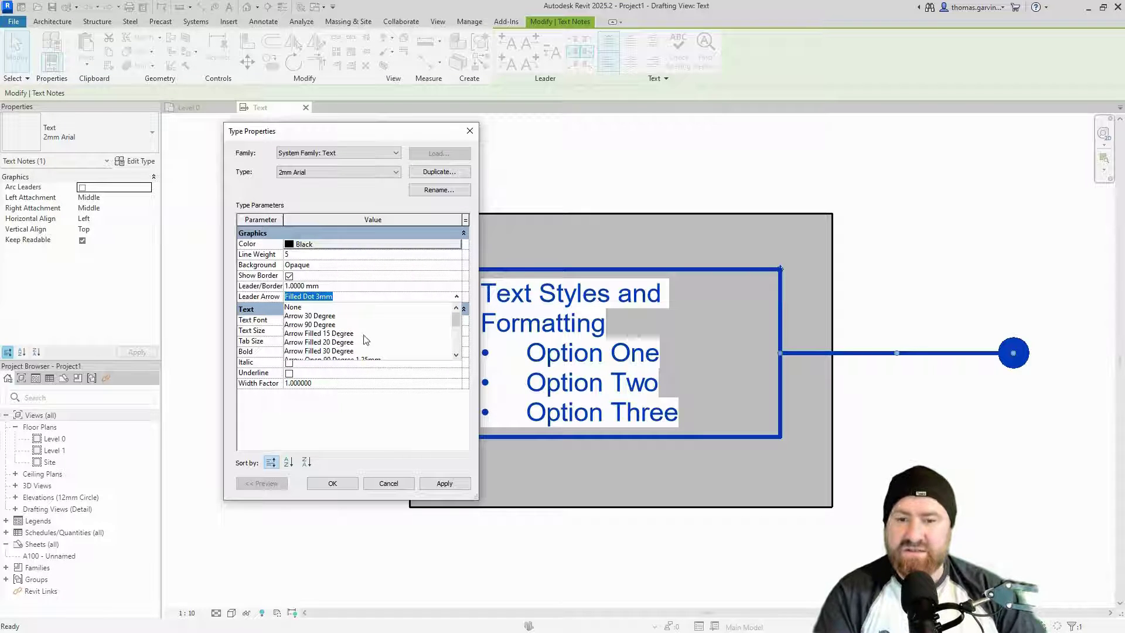
{"action": "left_click", "coordinate": [346, 334]}
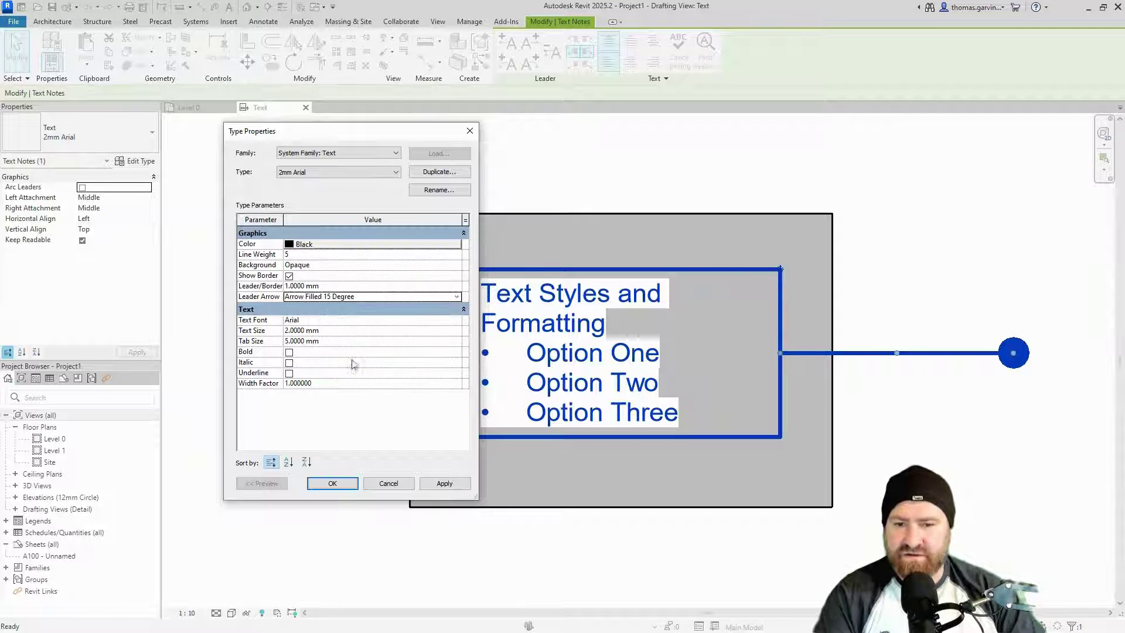
{"action": "left_click", "coordinate": [445, 484]}
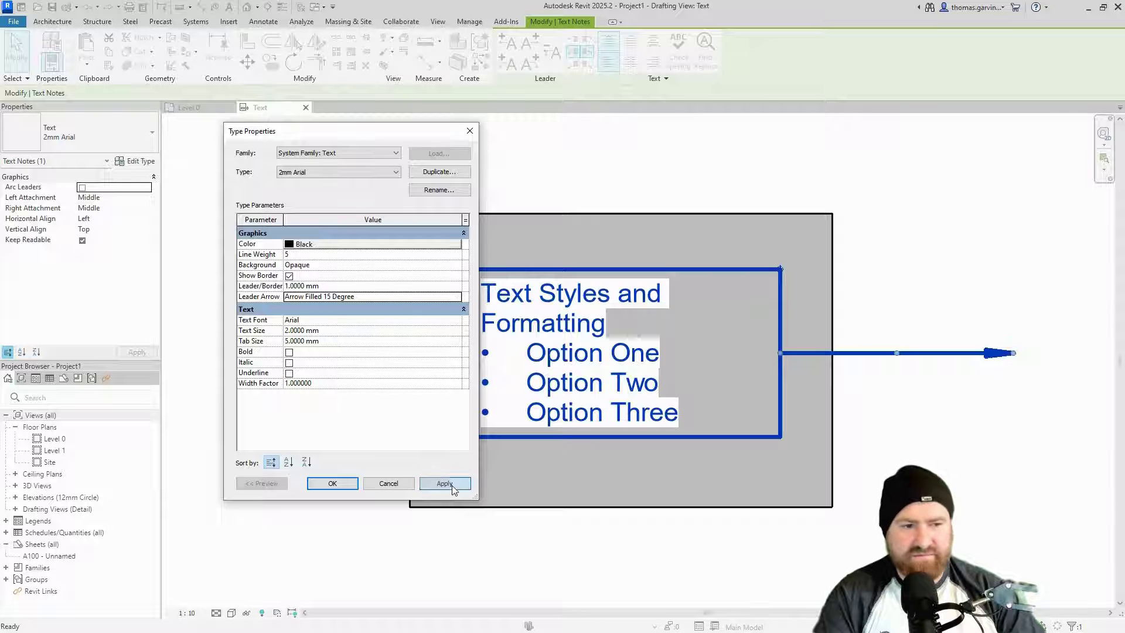
Change the 2mm Arial type's leader arrowhead to Diagonal 1.5mm, accept the type settings and deselect the note.
{"action": "left_click", "coordinate": [456, 298]}
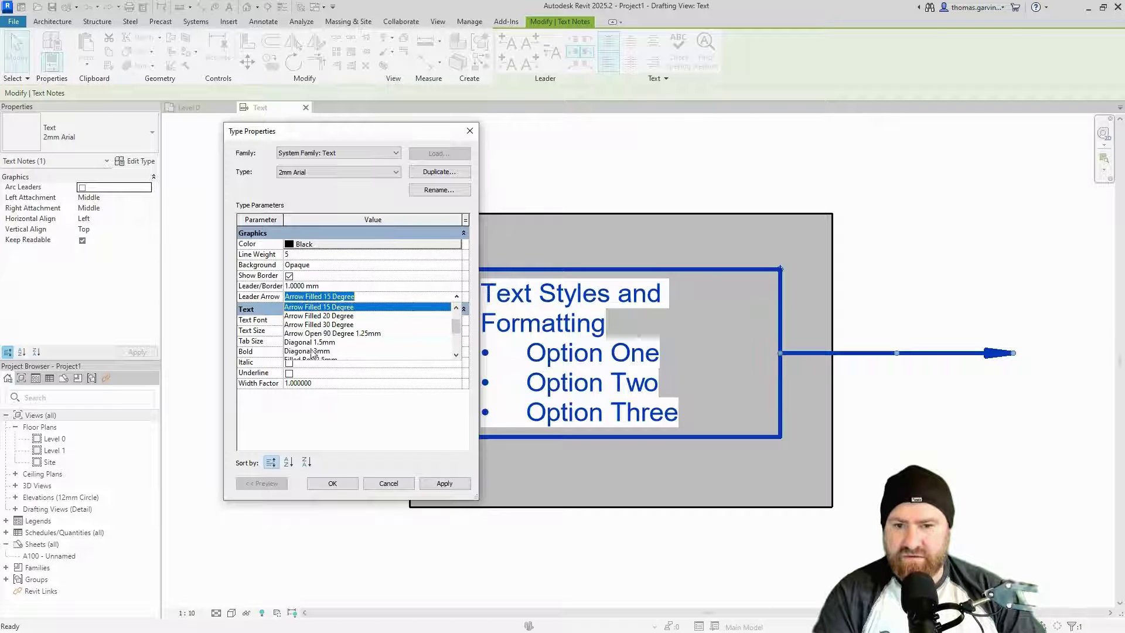
{"action": "left_click", "coordinate": [310, 343]}
{"action": "left_click", "coordinate": [444, 484]}
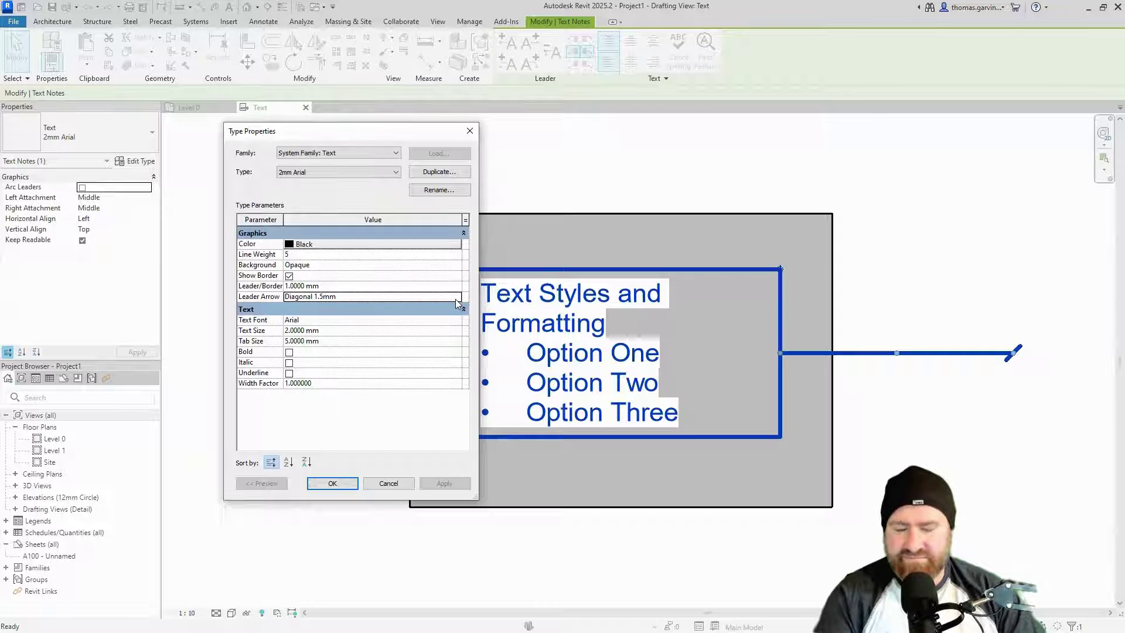
{"action": "left_click", "coordinate": [332, 483]}
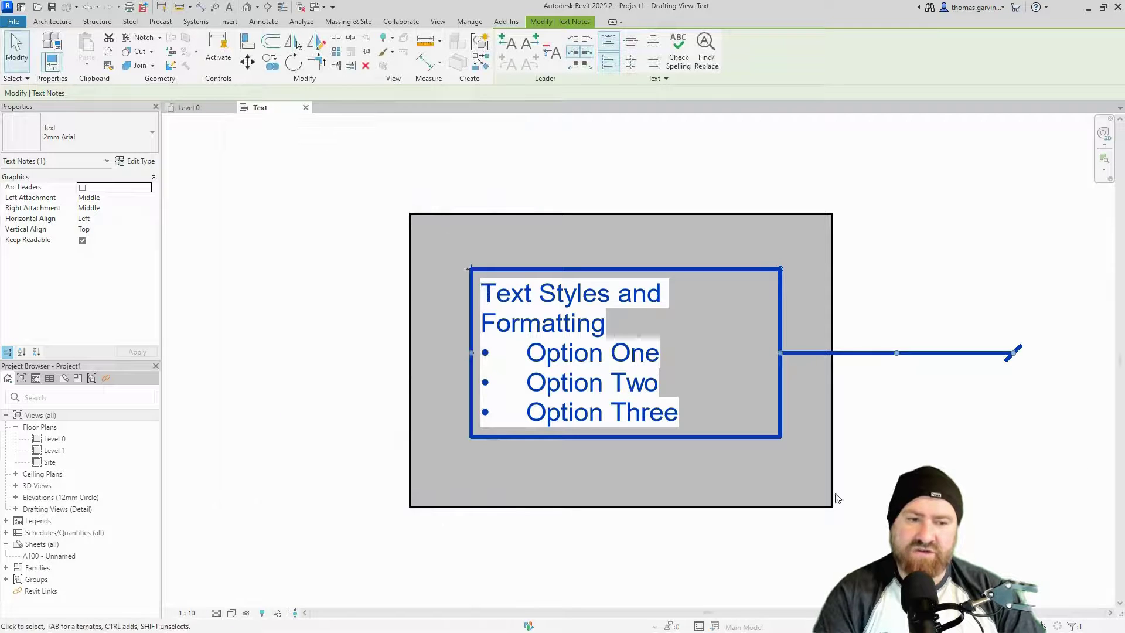
{"action": "left_click", "coordinate": [873, 482]}
{"action": "scroll", "coordinate": [914, 419], "scroll_direction": "right", "scroll_amount": 2}
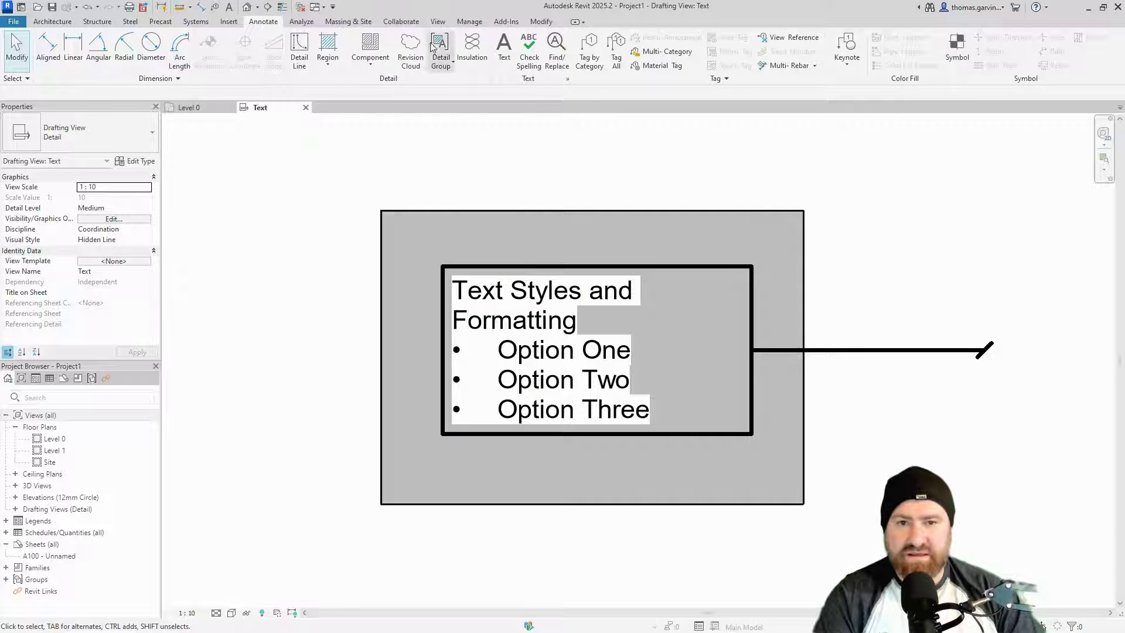
Duplicate the project's Arrow Filled 30 Degree arrowhead type as Arrow Filled 30 Degree 10mm.
{"action": "left_click", "coordinate": [472, 22]}
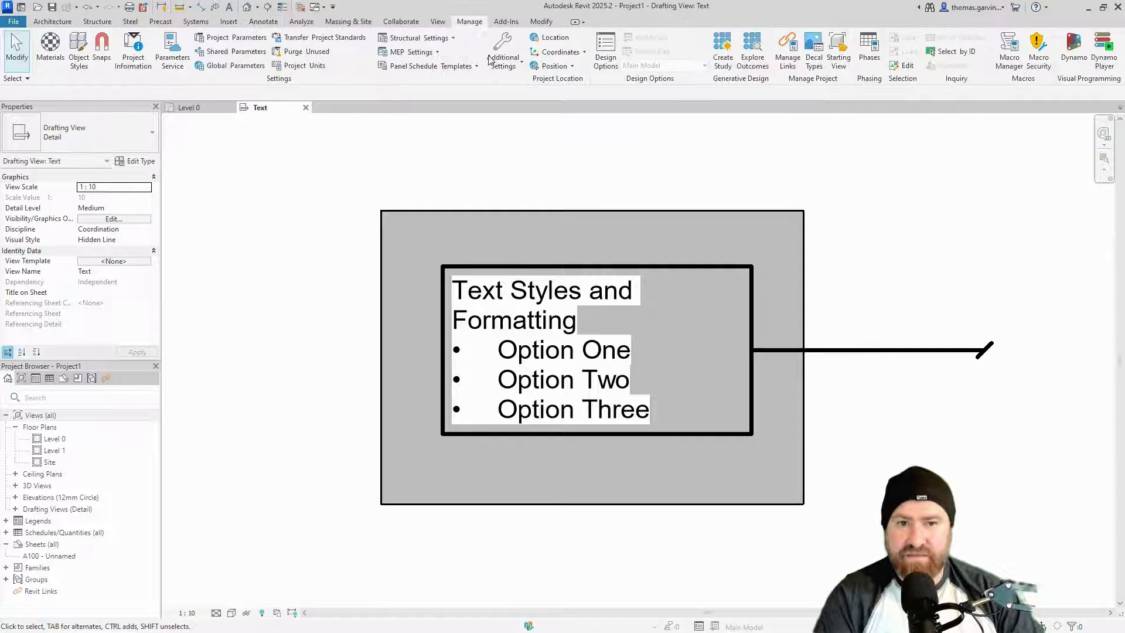
{"action": "left_click", "coordinate": [517, 69]}
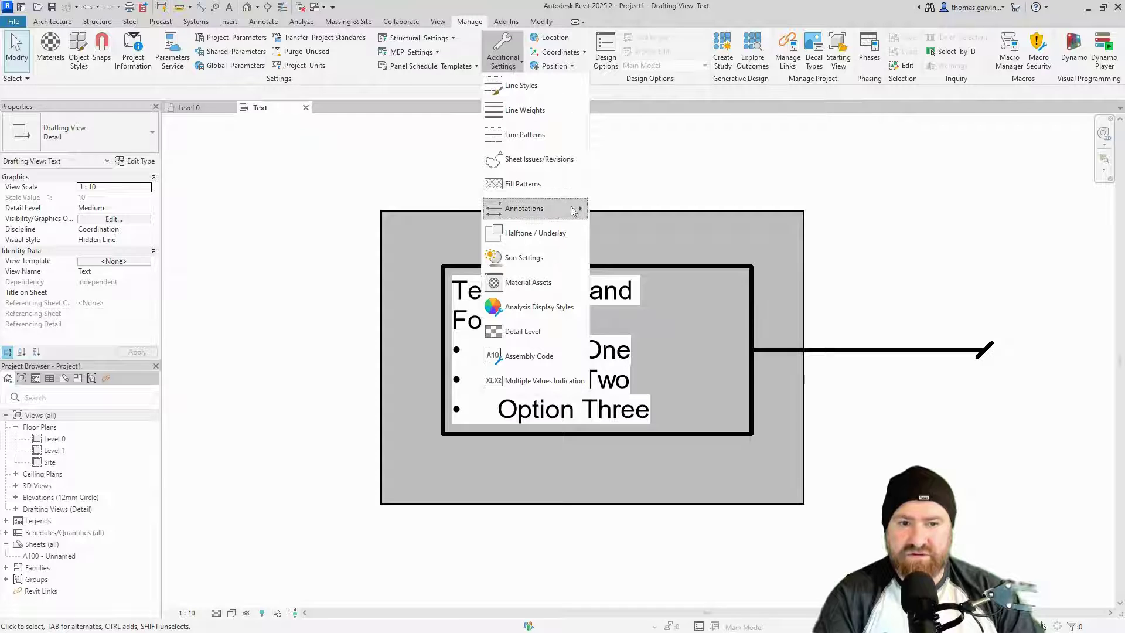
{"action": "mouse_move", "coordinate": [576, 212]}
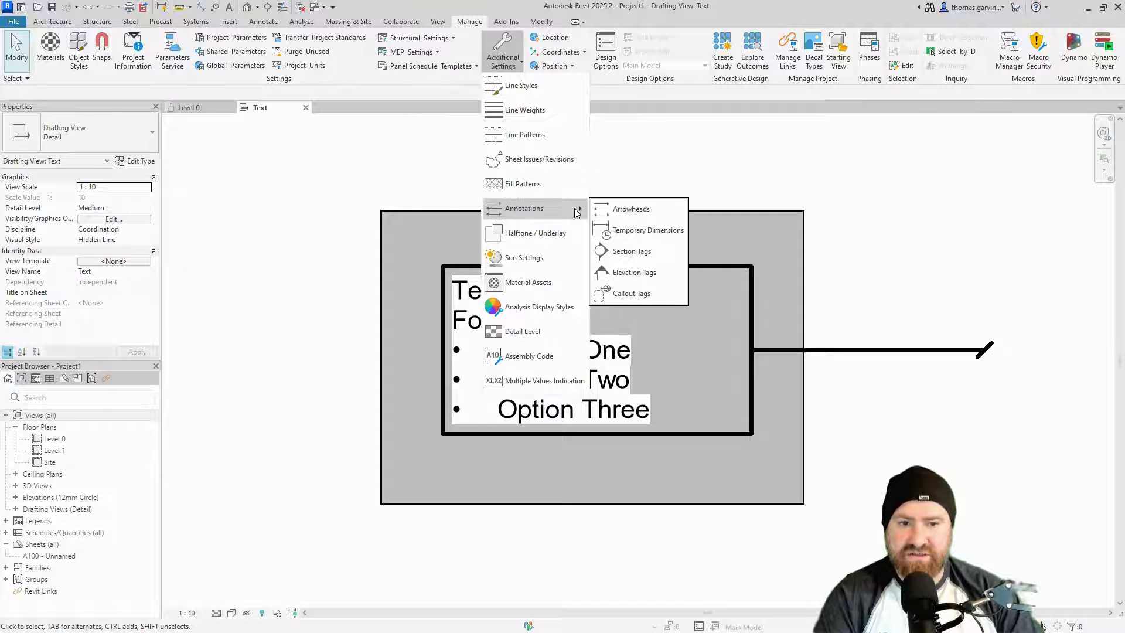
{"action": "left_click", "coordinate": [645, 215]}
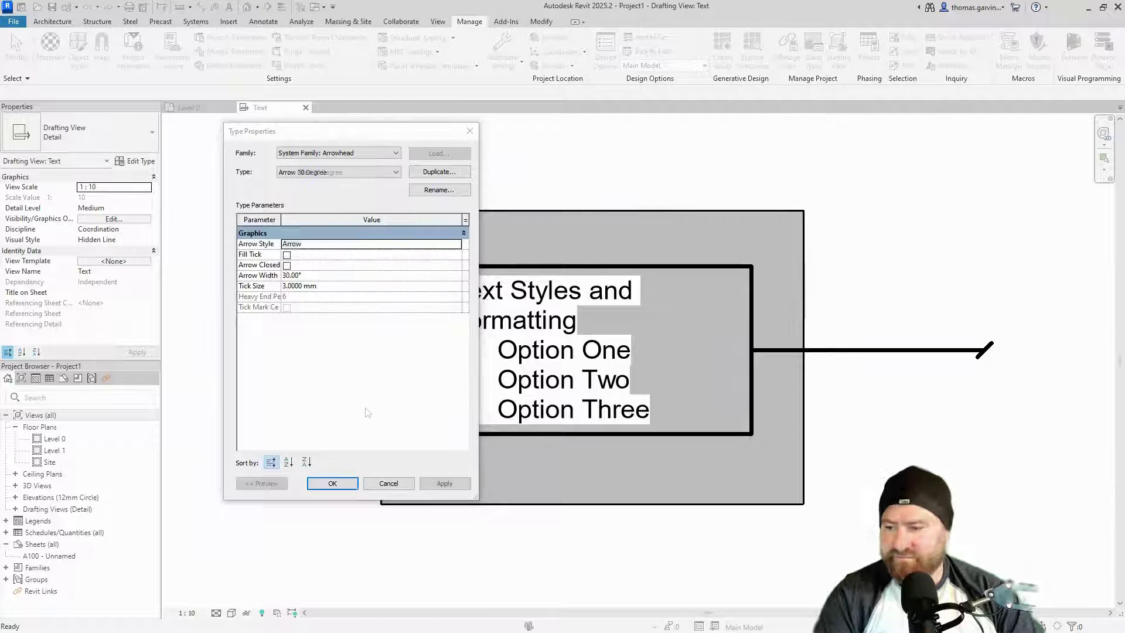
{"action": "key", "text": "Down"}
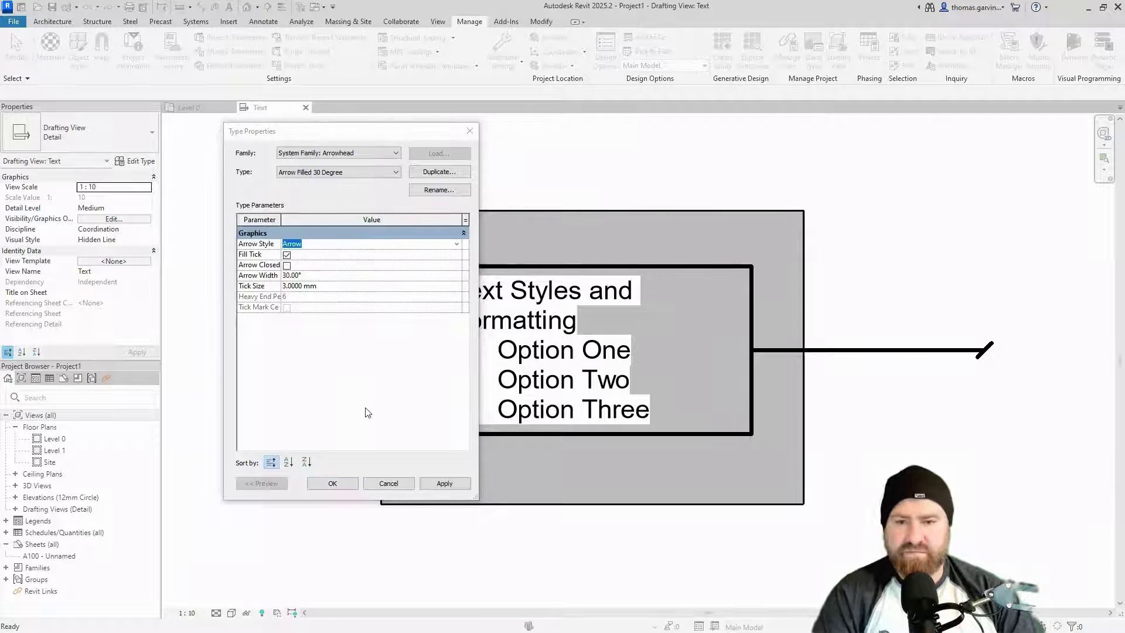
{"action": "left_click", "coordinate": [372, 172]}
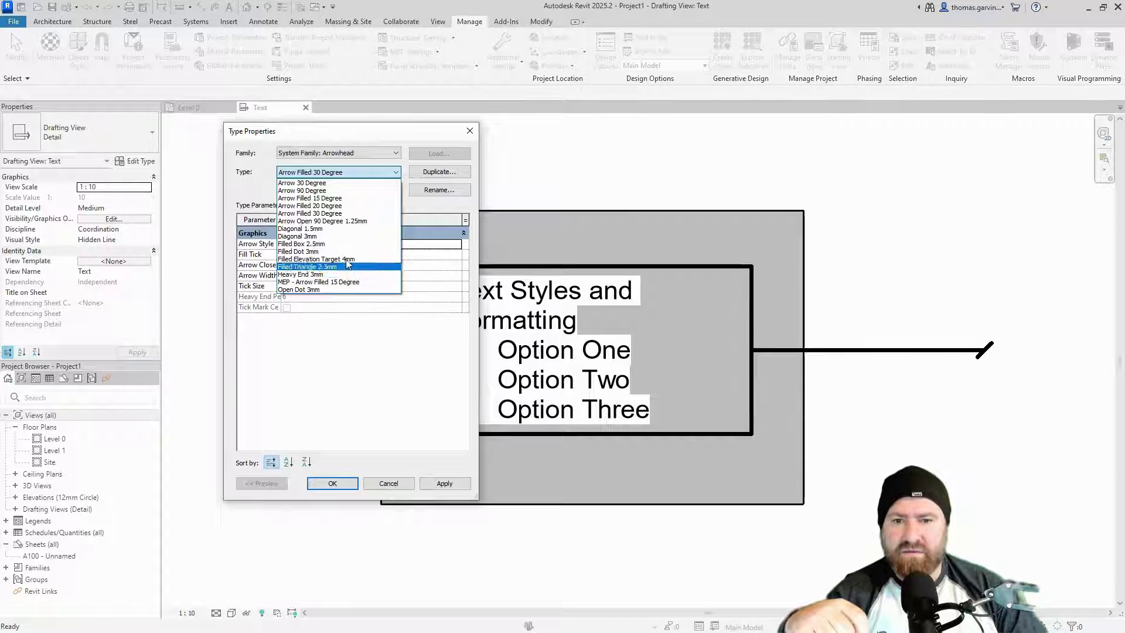
{"action": "left_click", "coordinate": [363, 171]}
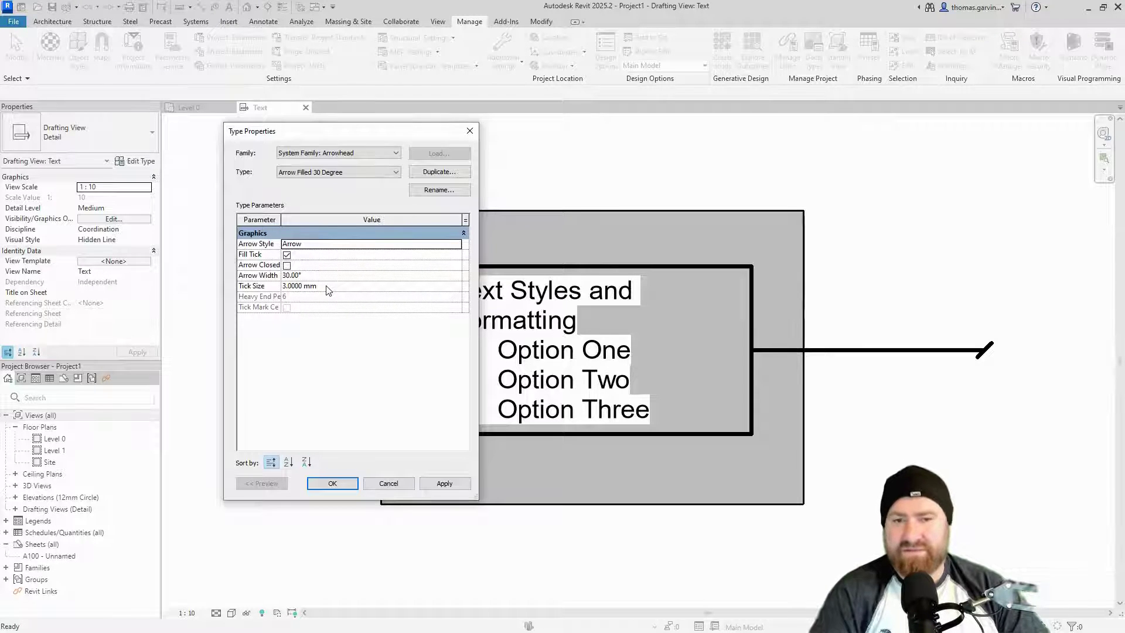
{"action": "left_click", "coordinate": [441, 173]}
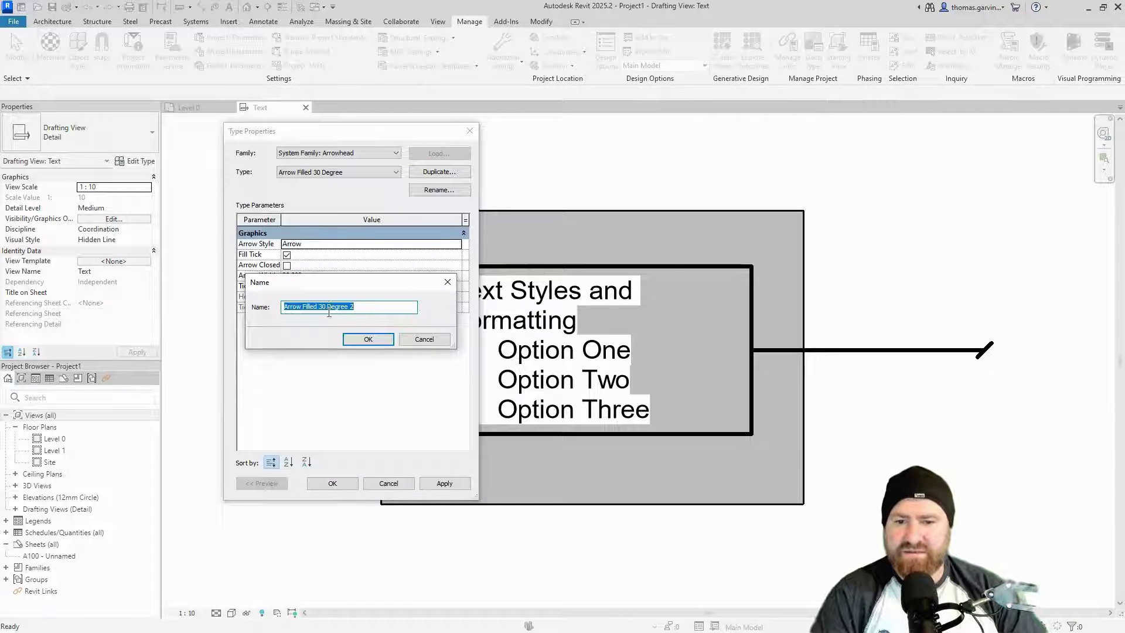
{"action": "left_click_drag", "start_coordinate": [350, 307], "coordinate": [368, 306]}
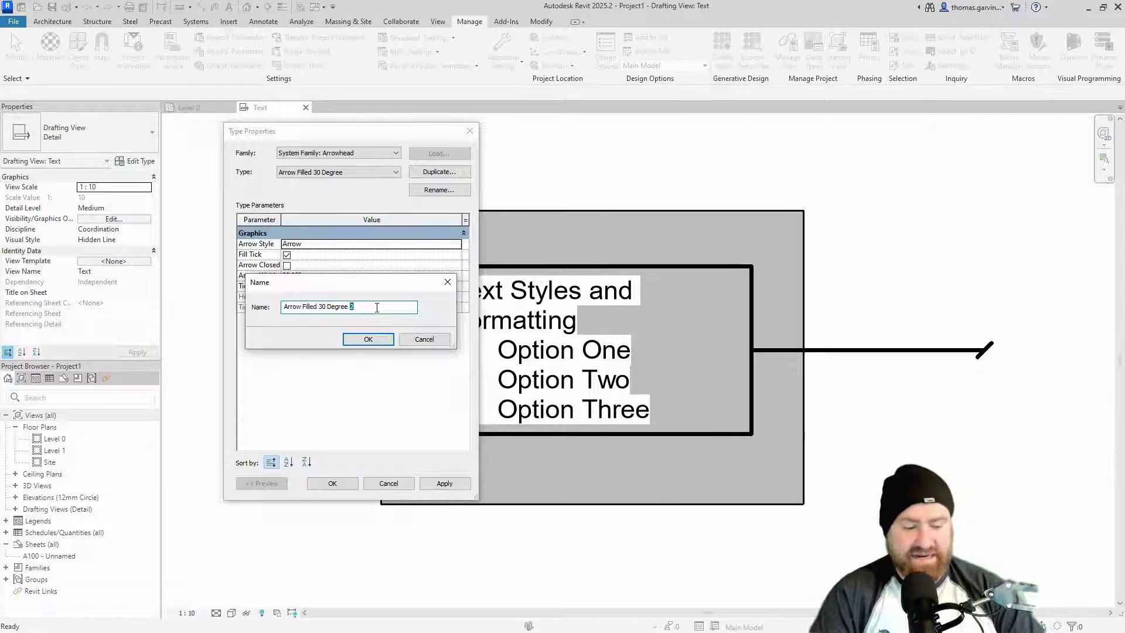
{"action": "type", "text": "10mm"}
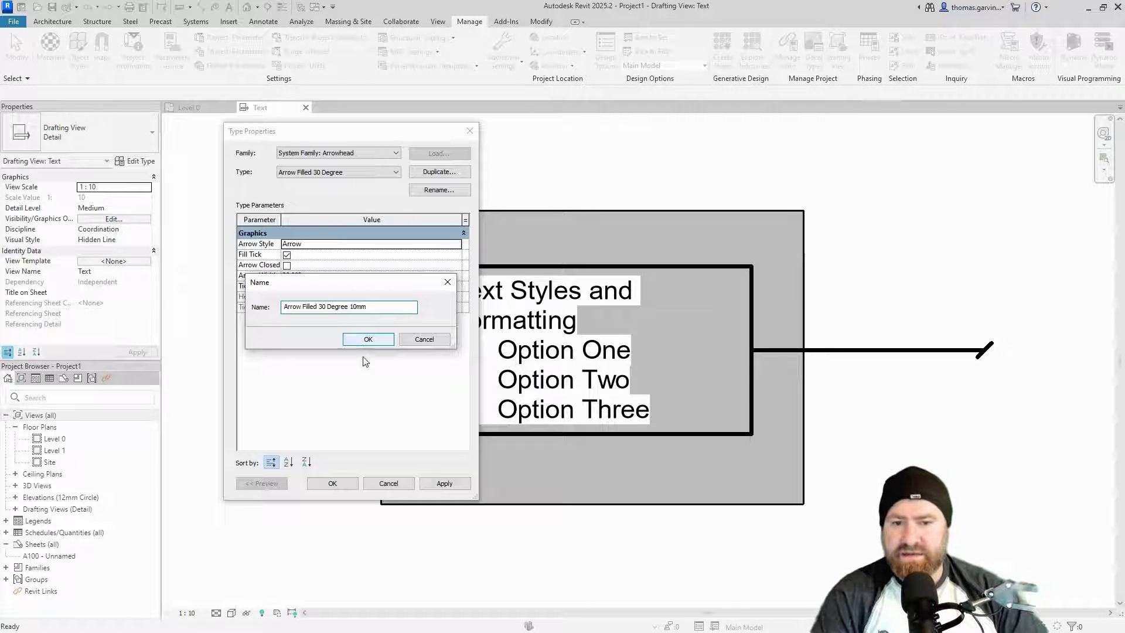
{"action": "left_click", "coordinate": [367, 340]}
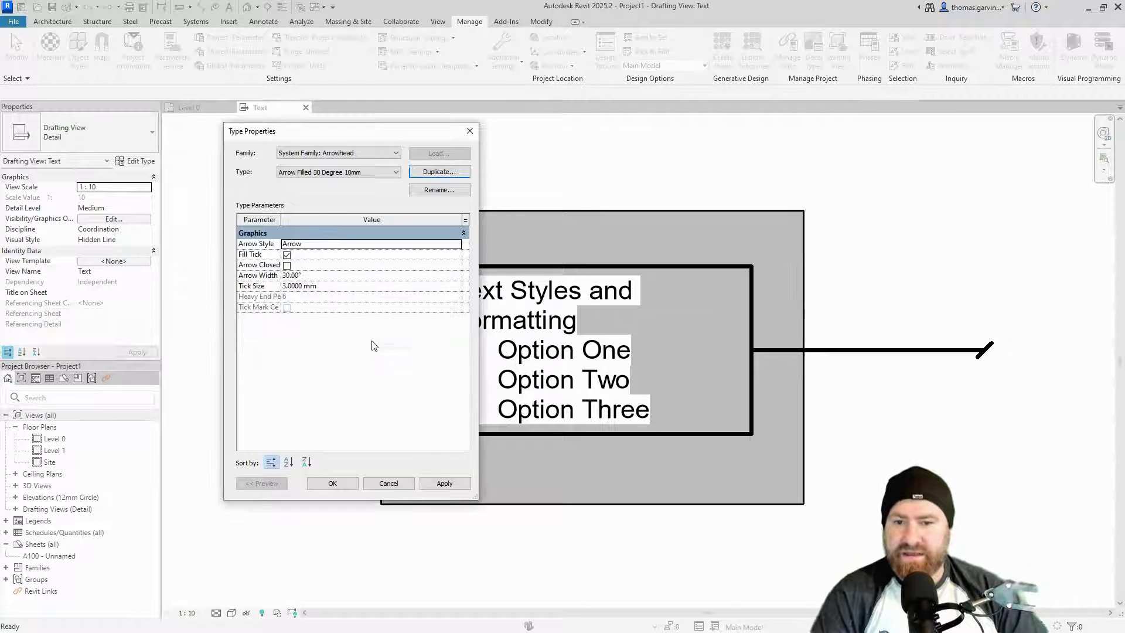
Set the tick size of the Arrow Filled 30 Degree 10mm arrowhead to 10 mm and accept the type settings.
{"action": "left_click", "coordinate": [335, 286]}
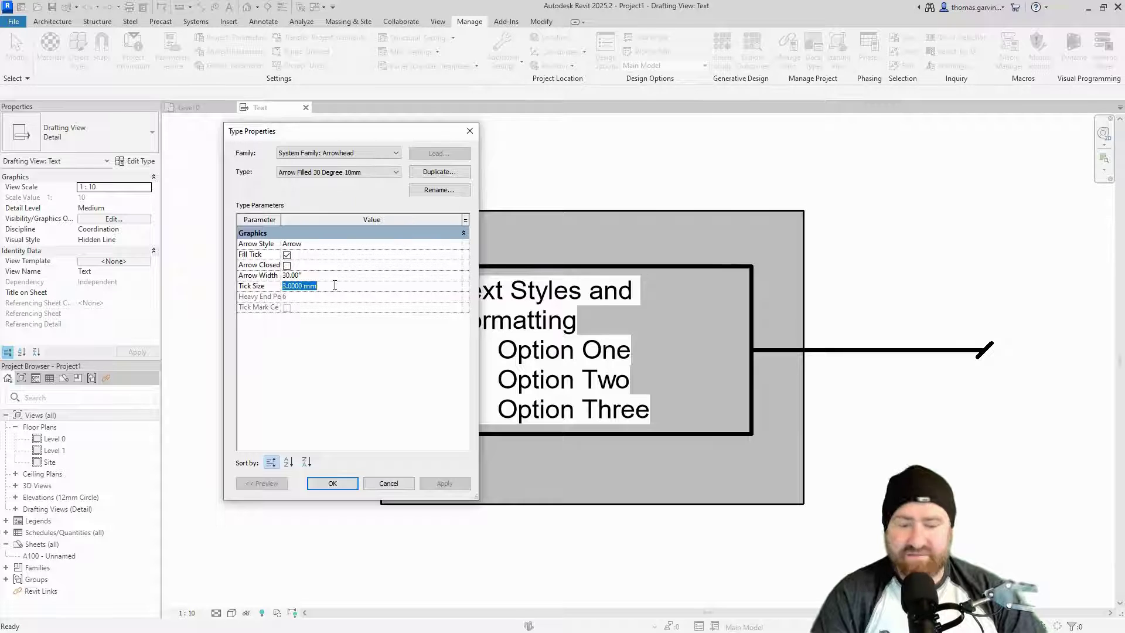
{"action": "type", "text": "10"}
{"action": "key", "text": "Tab"}
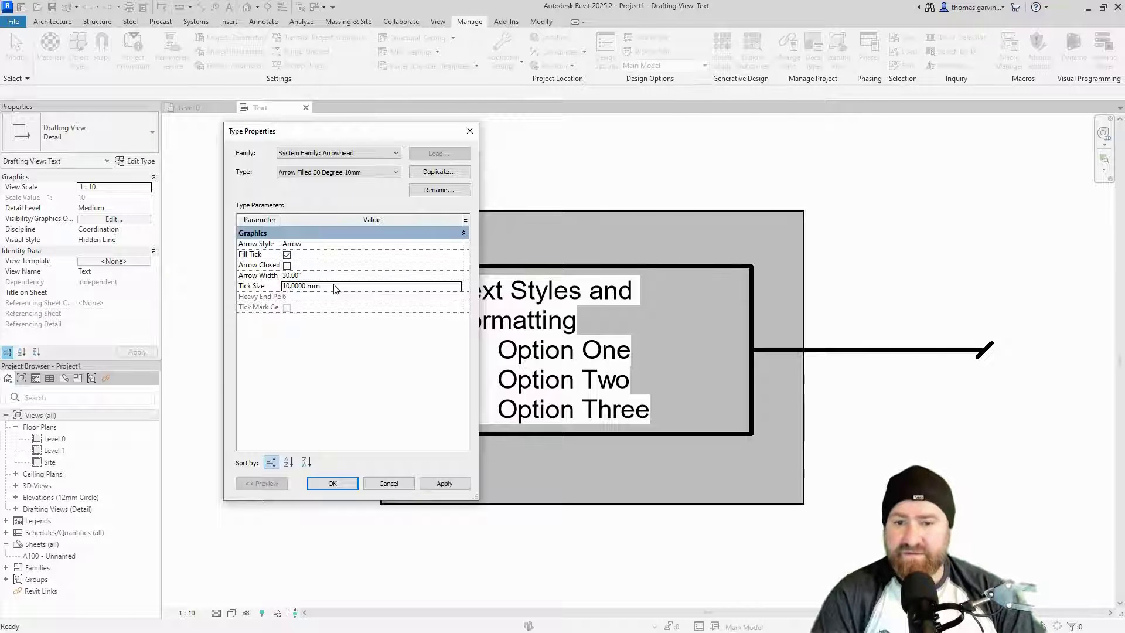
{"action": "left_click", "coordinate": [333, 483]}
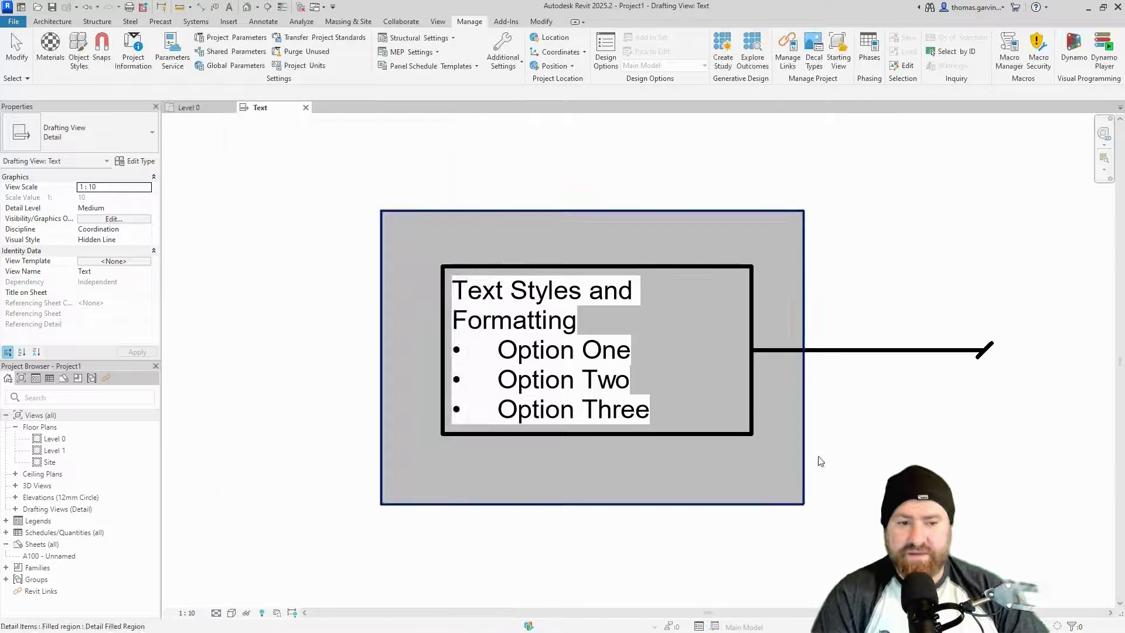
Open the text note's 2mm Arial type settings and apply Arrow Filled 30 Degree as its leader arrowhead.
{"action": "left_click", "coordinate": [894, 353]}
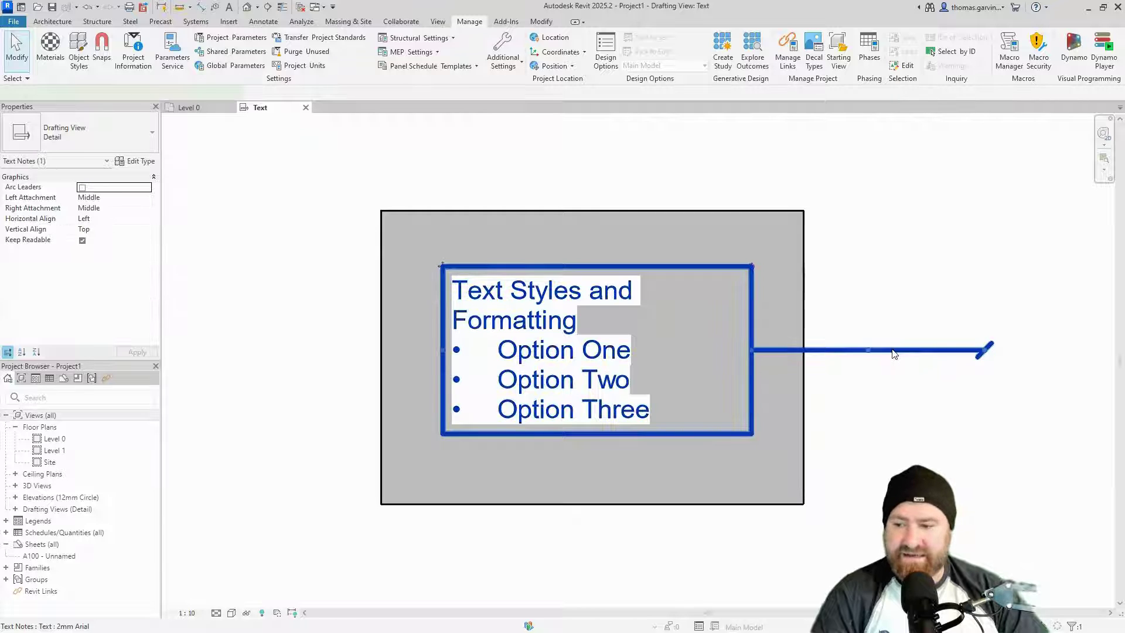
{"action": "left_click", "coordinate": [135, 162]}
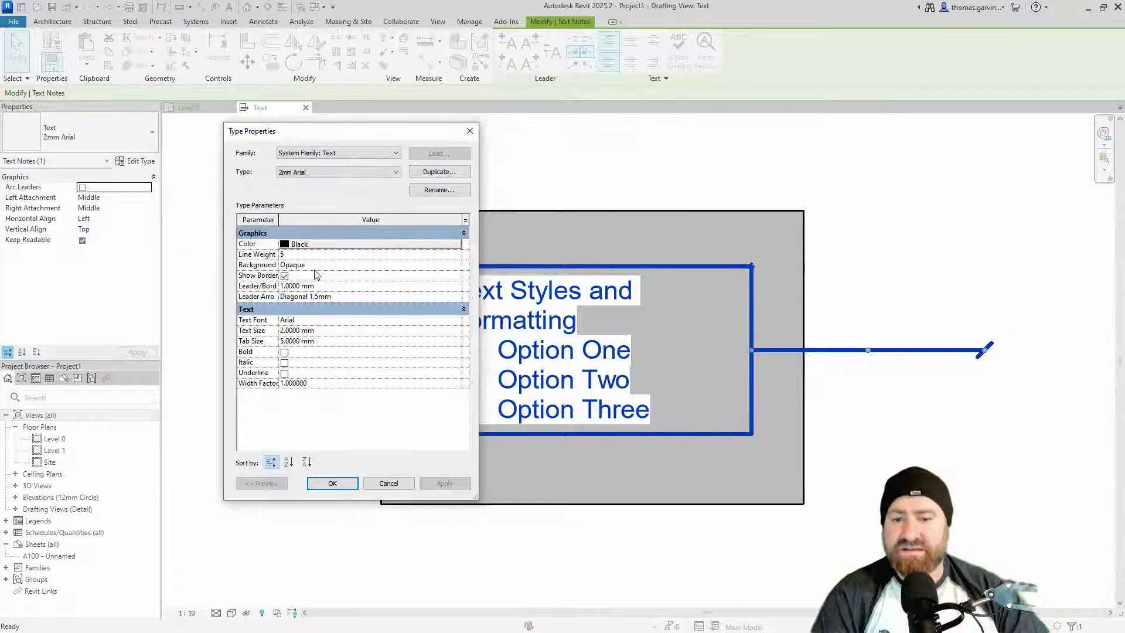
{"action": "left_click", "coordinate": [381, 298]}
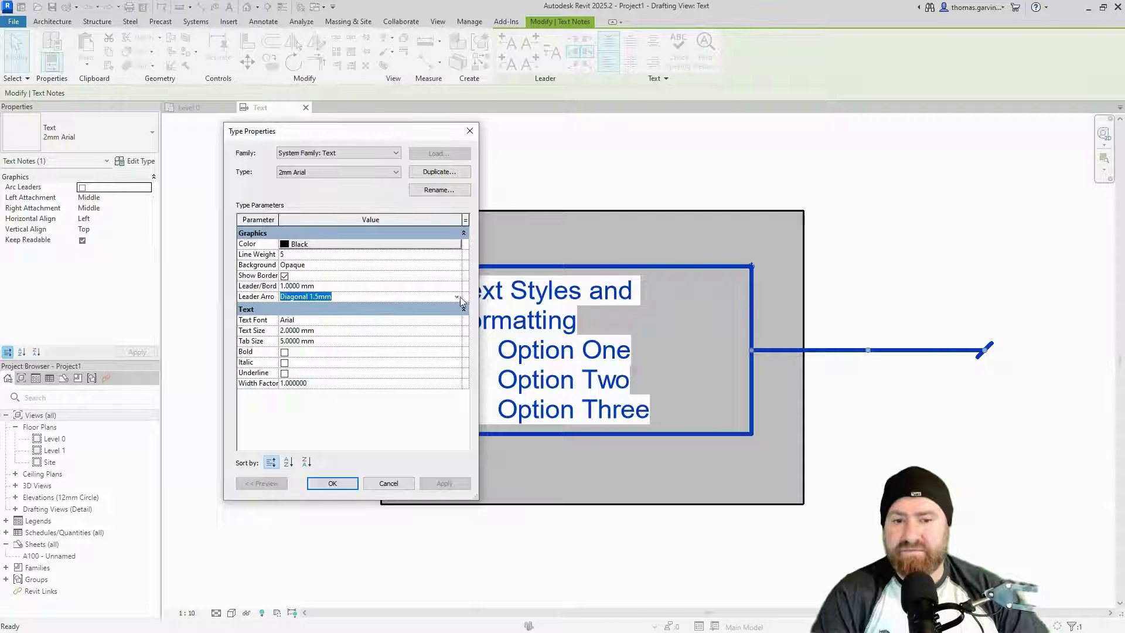
{"action": "left_click", "coordinate": [381, 298]}
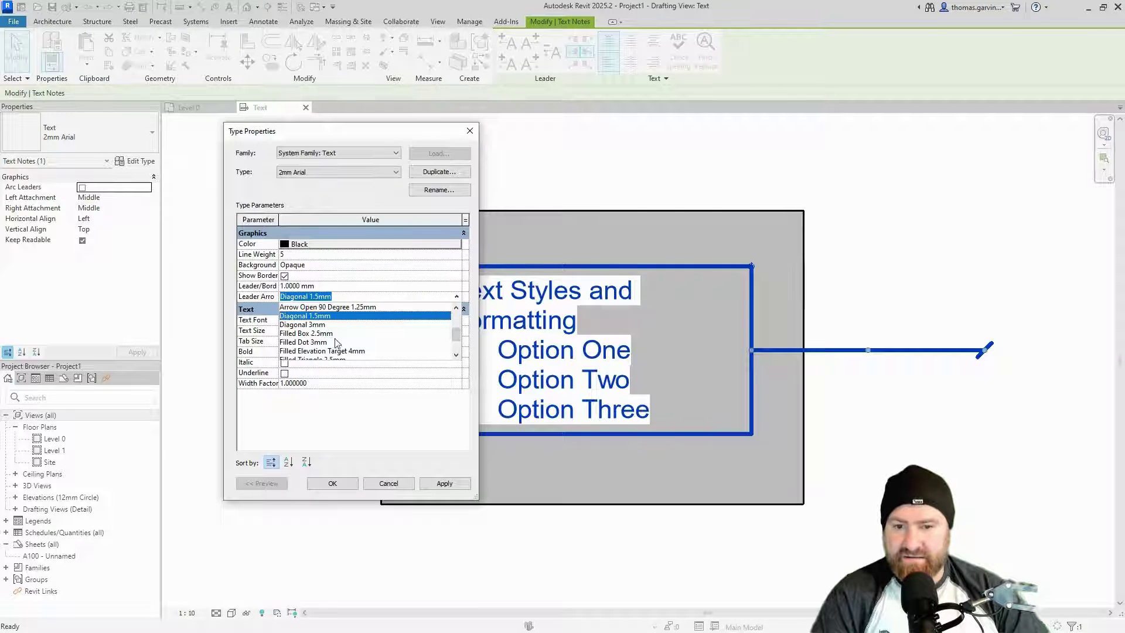
{"action": "scroll", "coordinate": [324, 347], "scroll_direction": "up", "scroll_amount": 3}
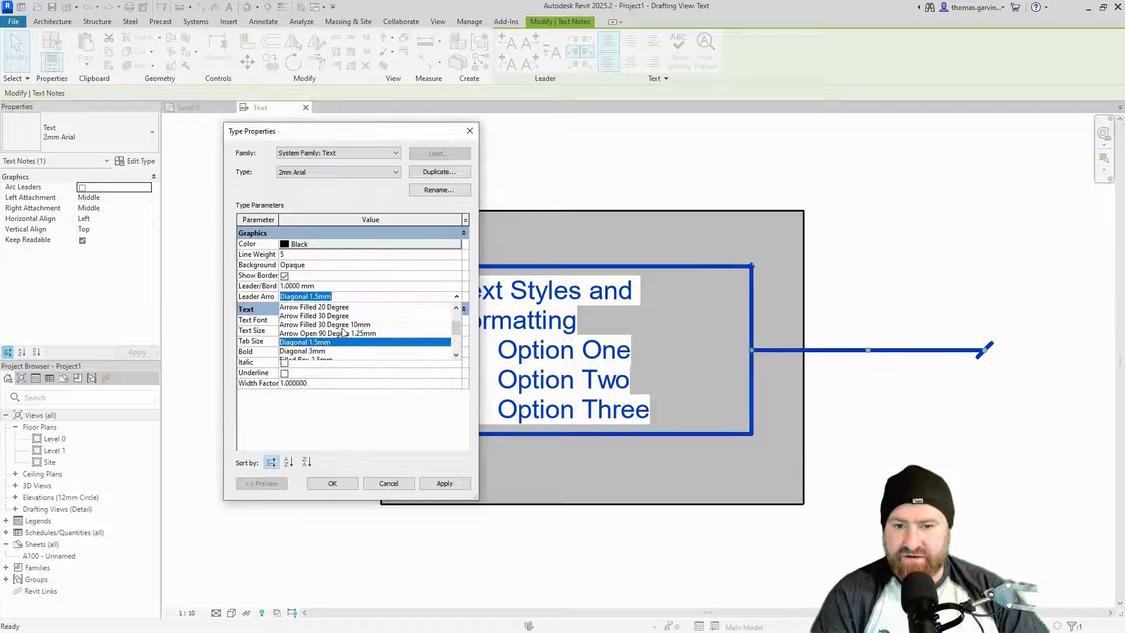
{"action": "left_click", "coordinate": [337, 316]}
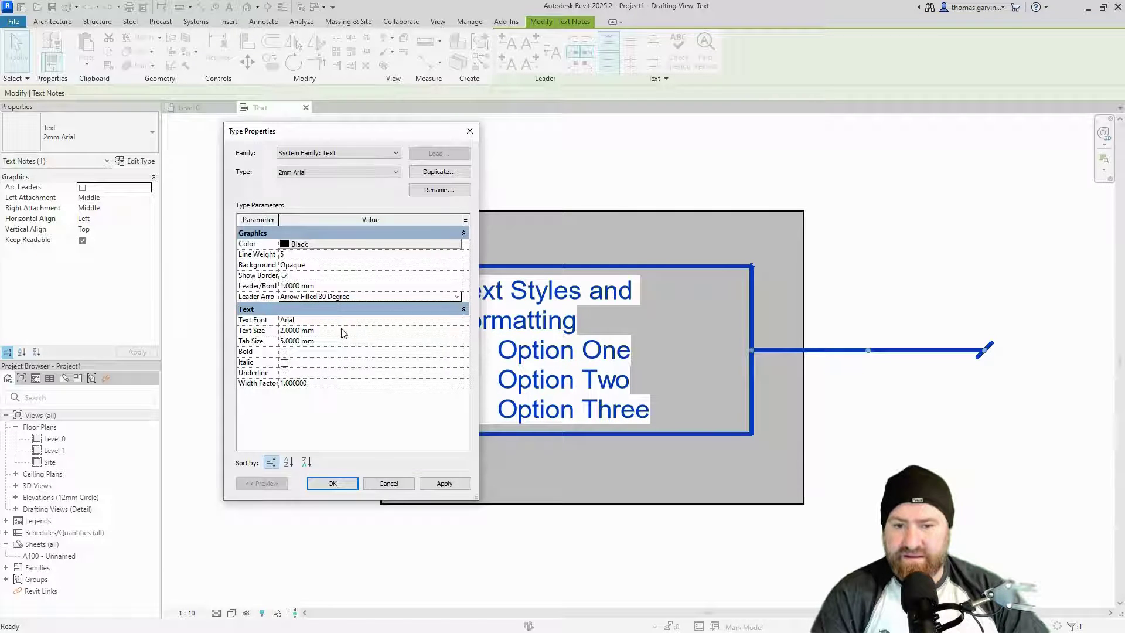
{"action": "left_click", "coordinate": [442, 484]}
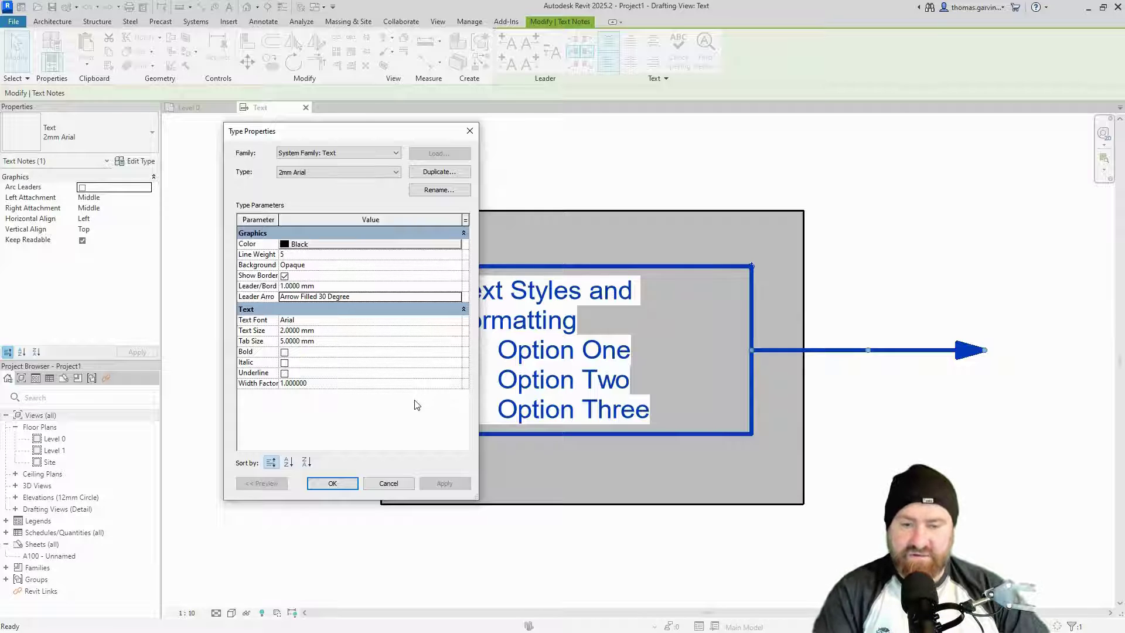
Switch the 2mm Arial type's leader arrowhead to Arrow Filled 30 Degree 10mm, accept the settings and deselect the note.
{"action": "left_click", "coordinate": [459, 297]}
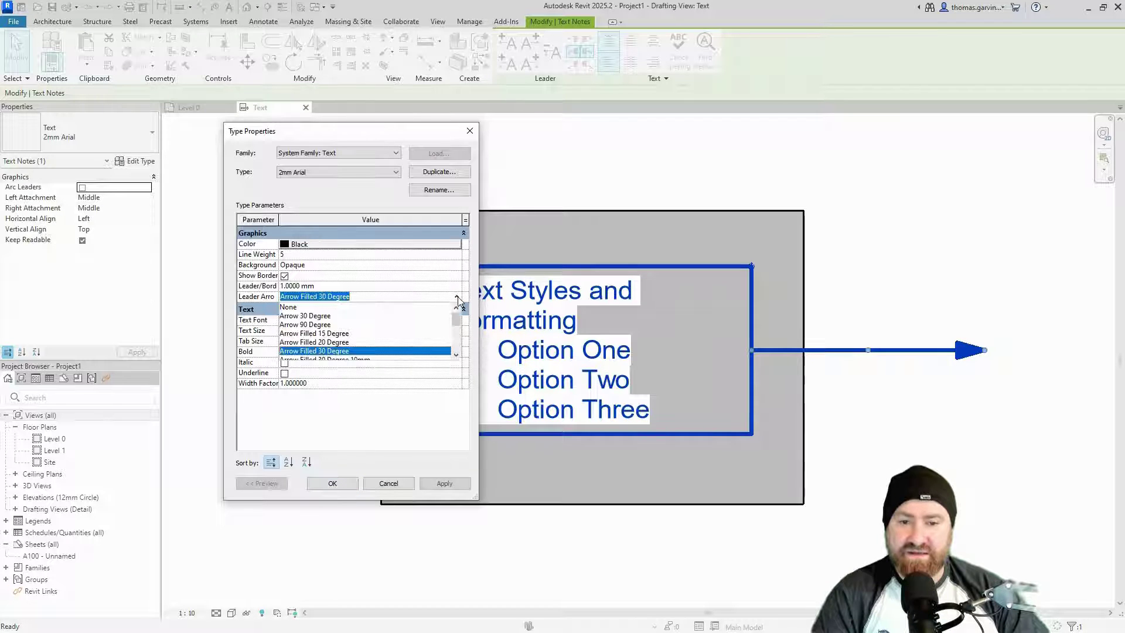
{"action": "left_click", "coordinate": [364, 334]}
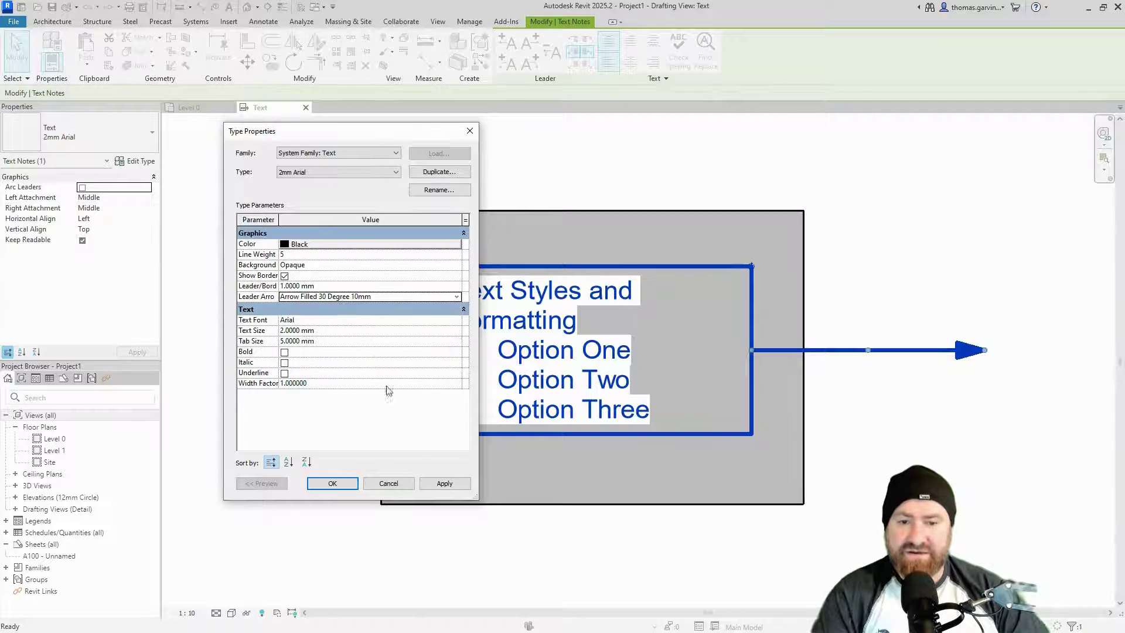
{"action": "left_click", "coordinate": [443, 484]}
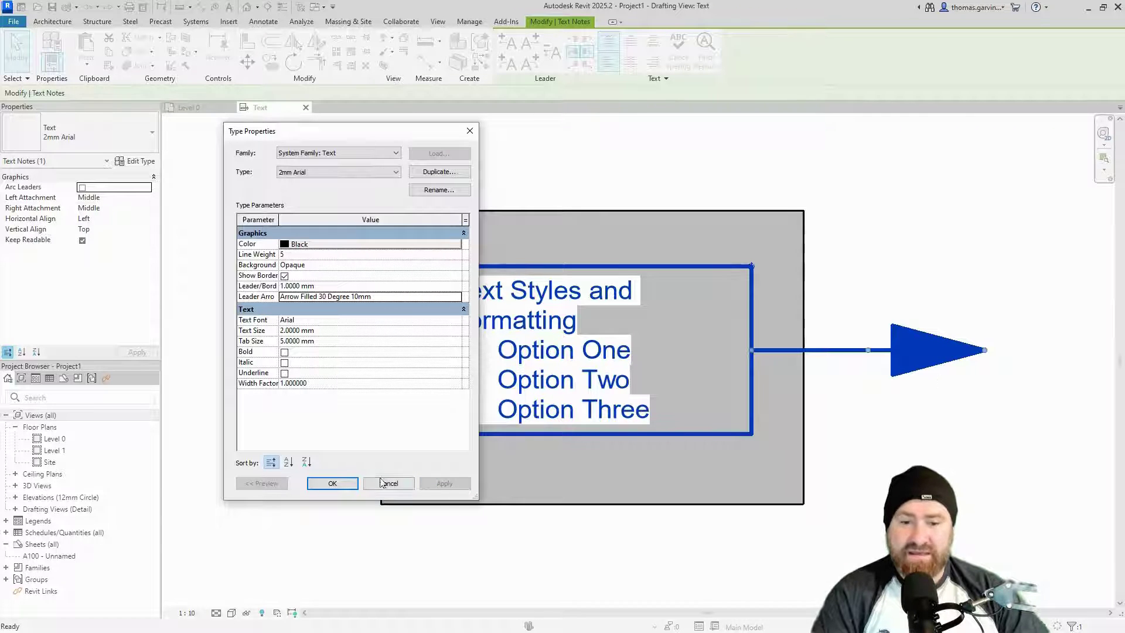
{"action": "left_click", "coordinate": [332, 484]}
{"action": "middle_click_drag", "start_coordinate": [822, 294], "coordinate": [787, 332]}
{"action": "key", "text": "Escape"}
{"action": "scroll", "coordinate": [809, 261], "scroll_direction": "down", "scroll_amount": 2}
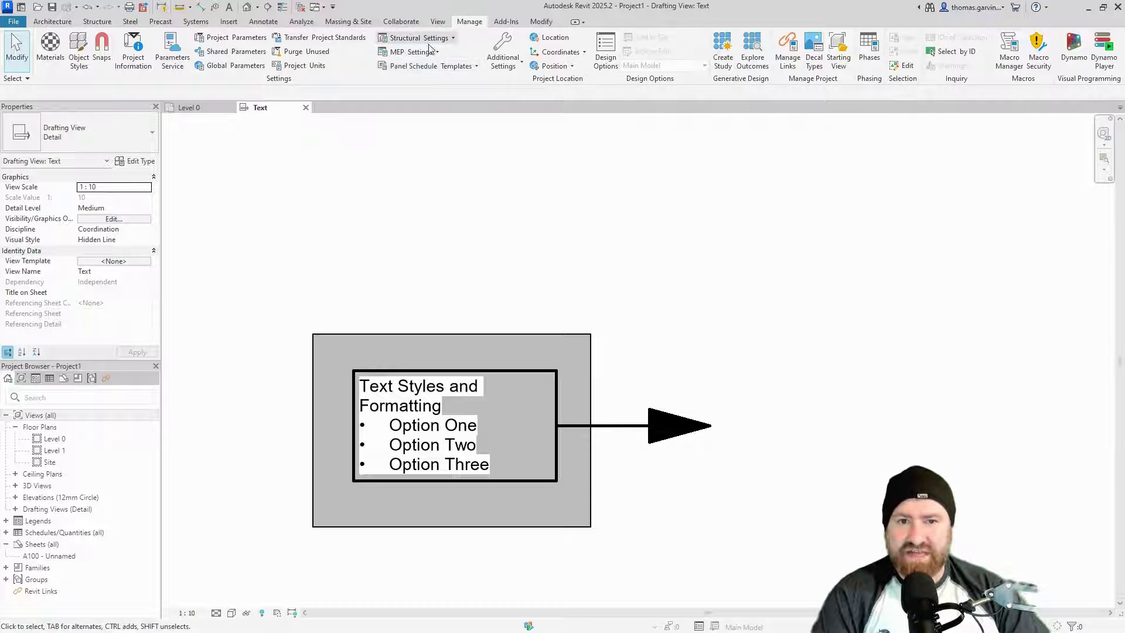
{"action": "left_click", "coordinate": [521, 65]}
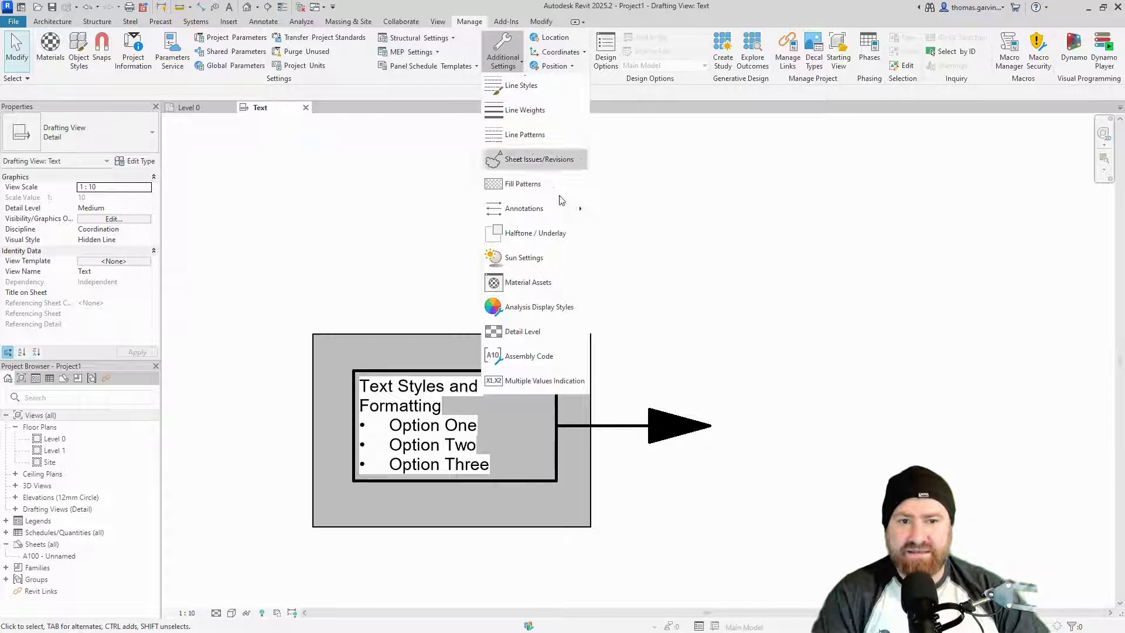
{"action": "mouse_move", "coordinate": [571, 209]}
{"action": "left_click", "coordinate": [635, 212]}
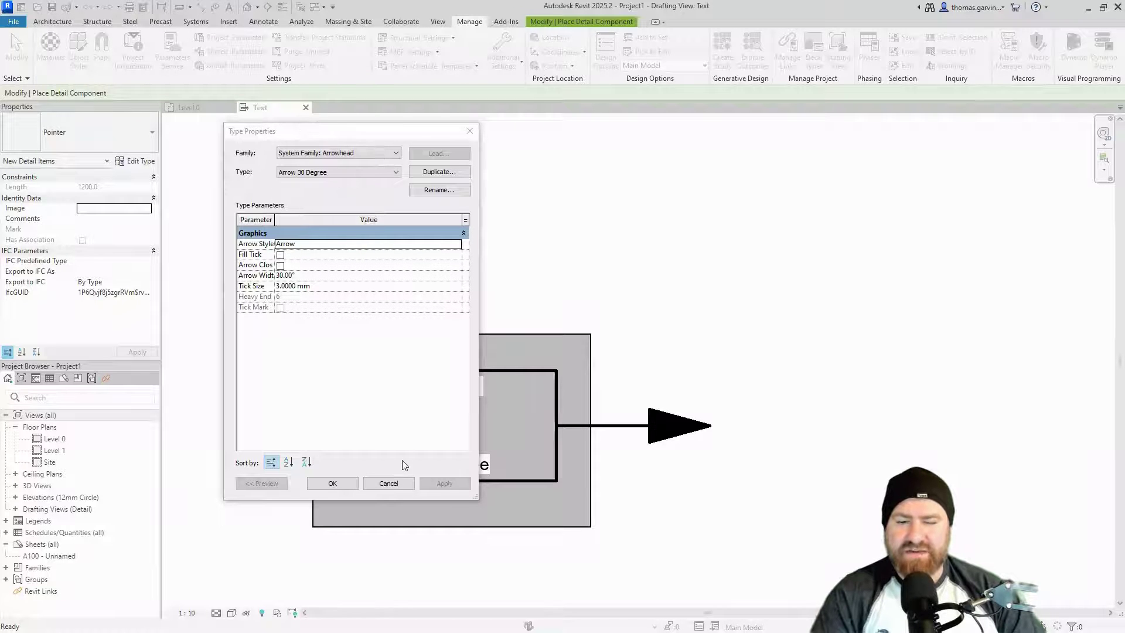
{"action": "left_click", "coordinate": [388, 483]}
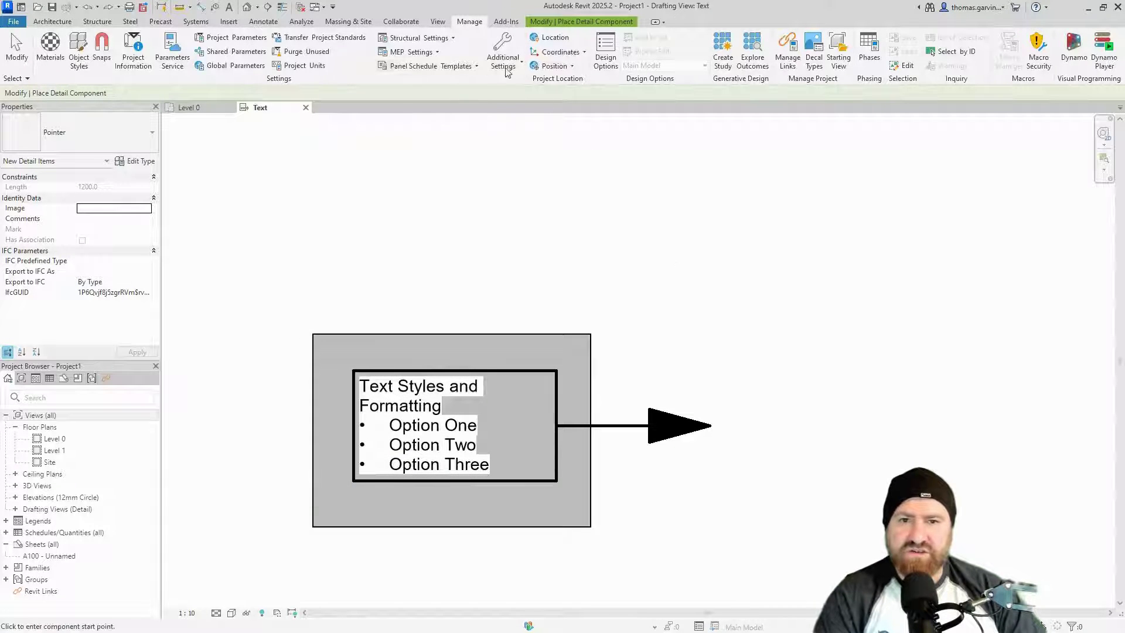
Place a Pointer detail component about 665 mm long with its dot on the filled region's upper edge, and delete it.
{"action": "left_click", "coordinate": [263, 22]}
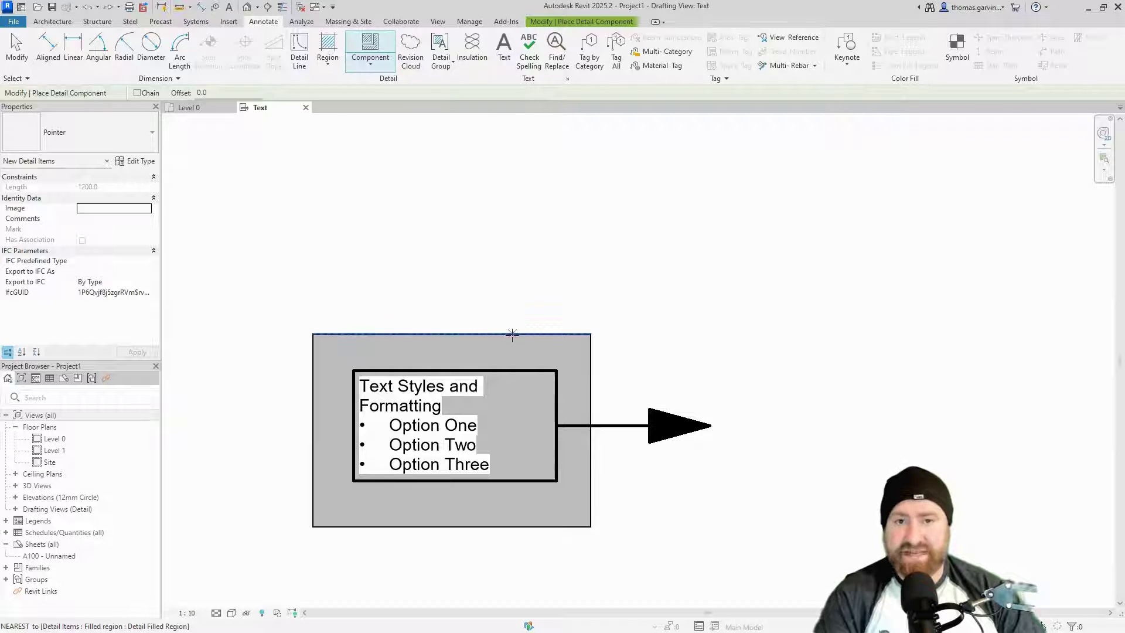
{"action": "left_click", "coordinate": [899, 149]}
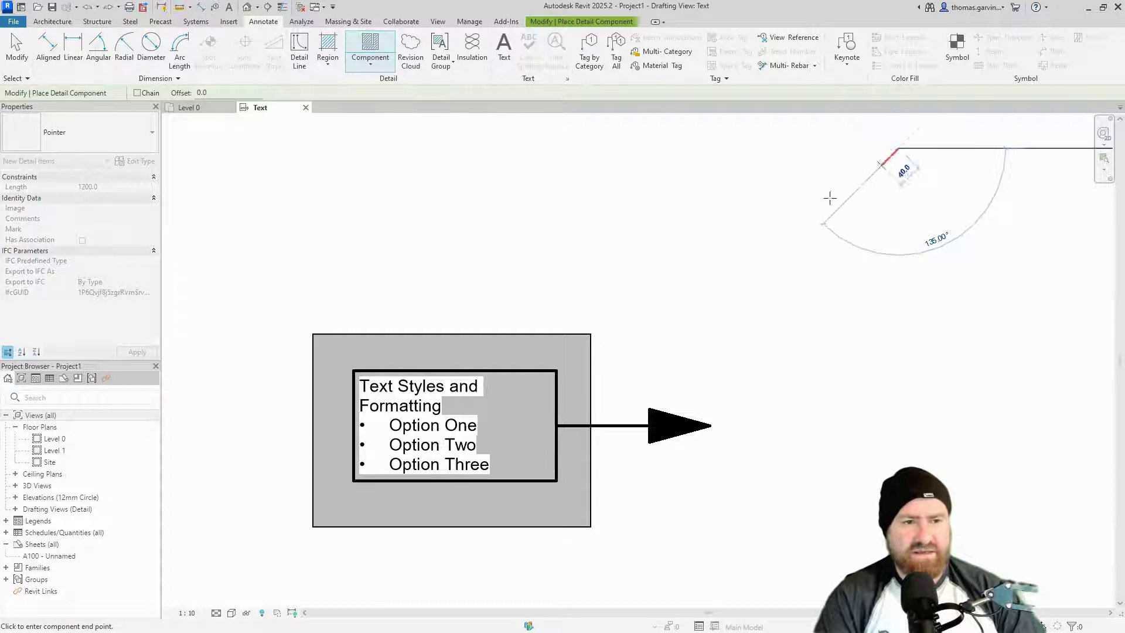
{"action": "left_click", "coordinate": [550, 350]}
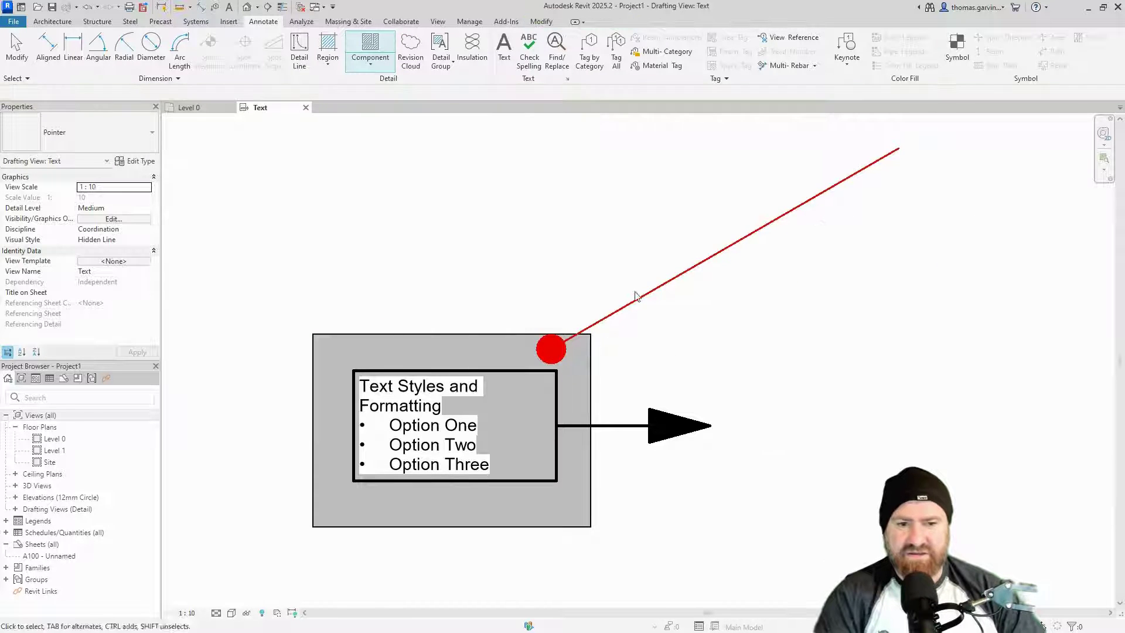
{"action": "key", "text": "Escape"}
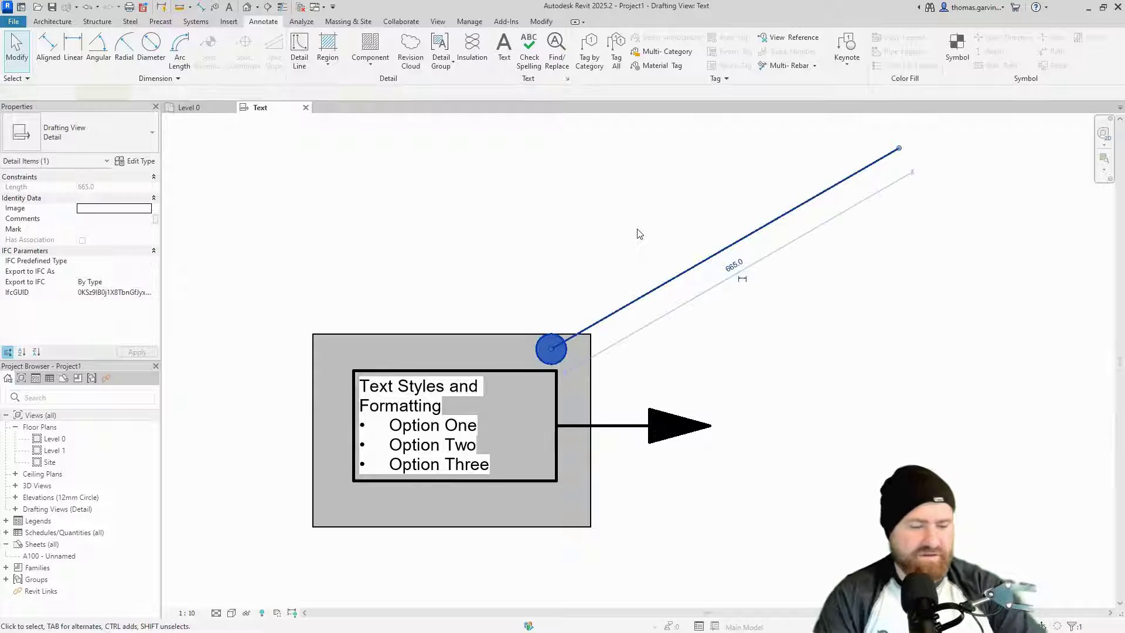
{"action": "key", "text": "Delete"}
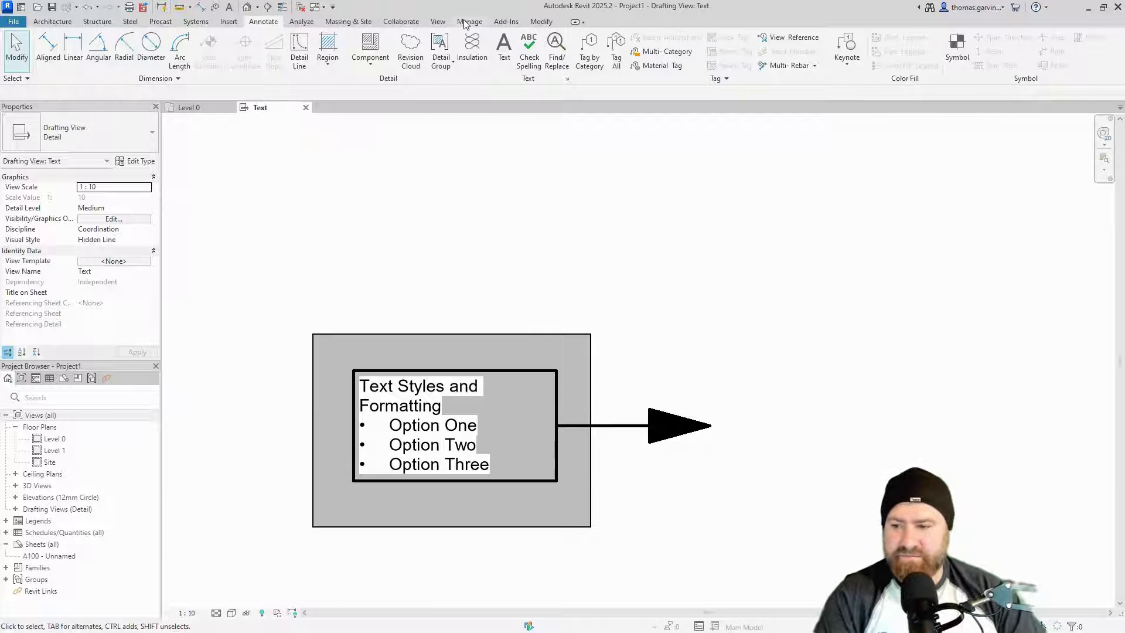
Duplicate the project's Filled Dot 3mm arrowhead type as Filled Dot 7.5mm.
{"action": "left_click", "coordinate": [468, 22]}
{"action": "left_click", "coordinate": [503, 59]}
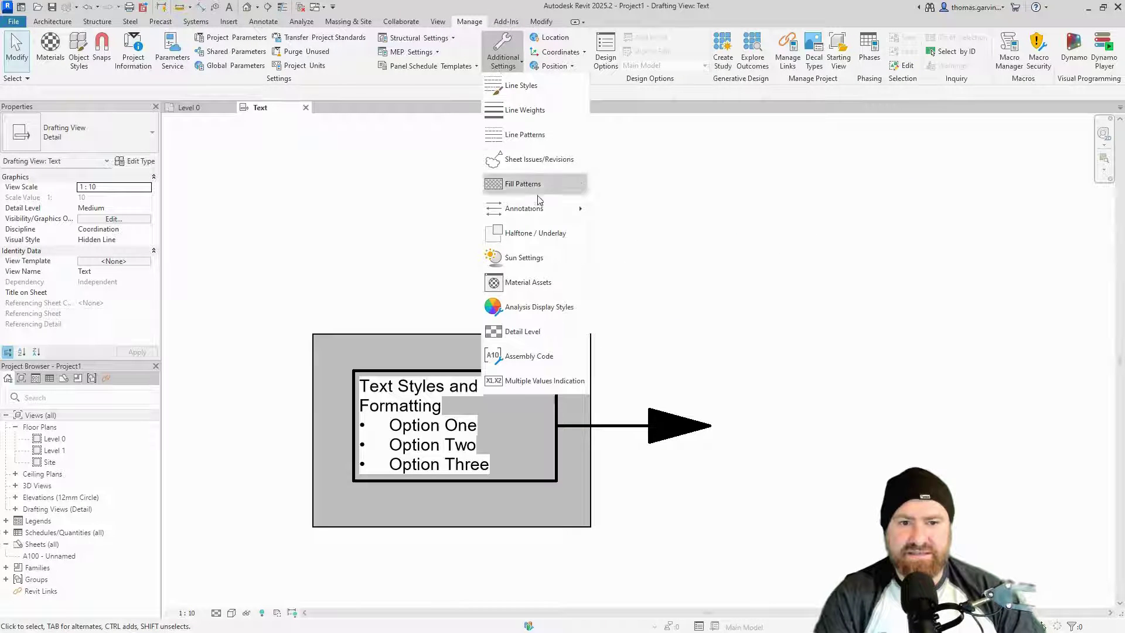
{"action": "mouse_move", "coordinate": [550, 211]}
{"action": "left_click", "coordinate": [621, 210]}
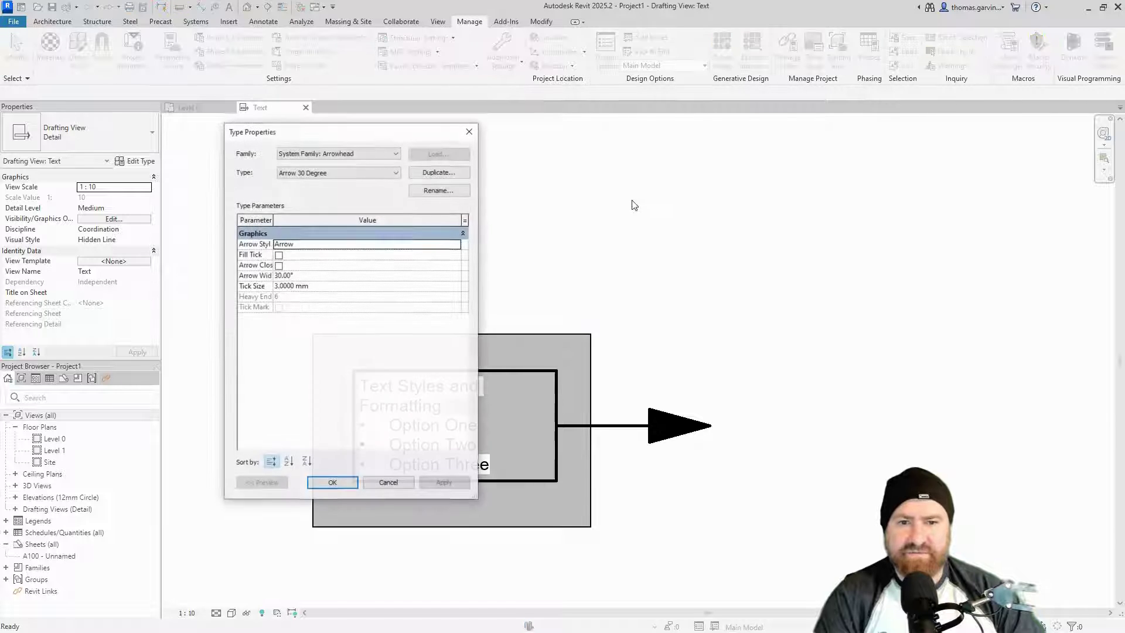
{"action": "left_click", "coordinate": [396, 173]}
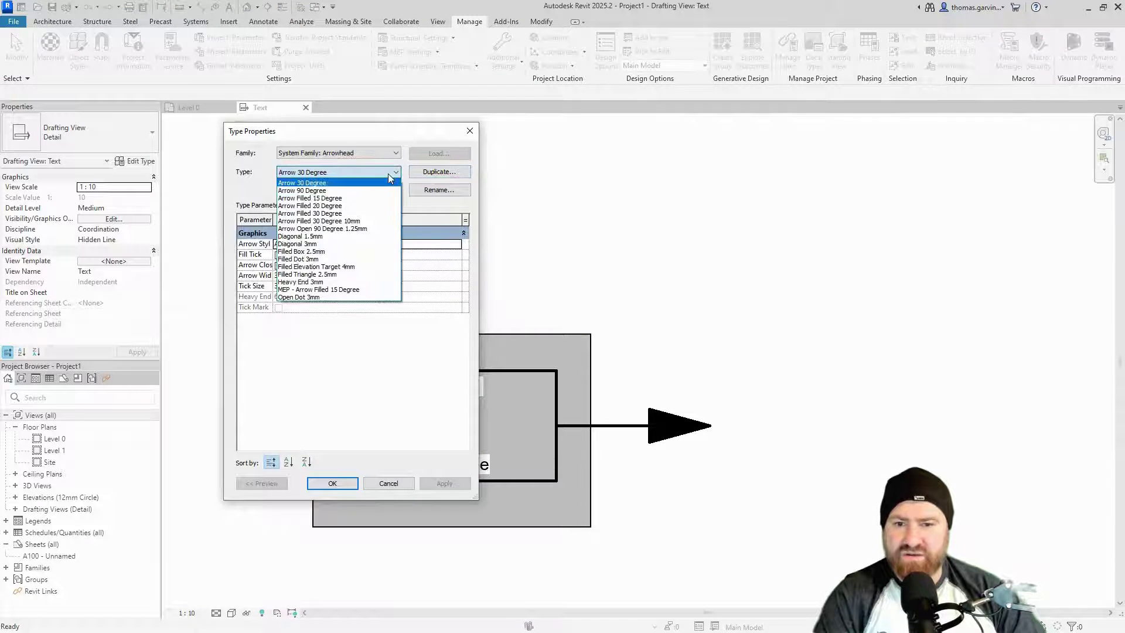
{"action": "left_click", "coordinate": [323, 259]}
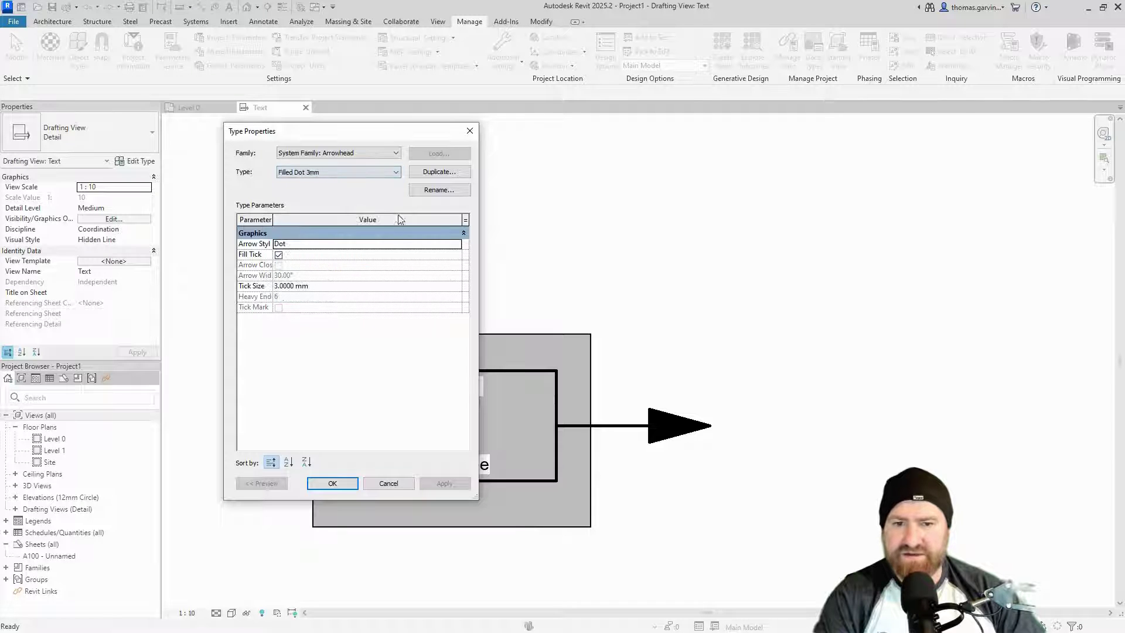
{"action": "left_click", "coordinate": [440, 172]}
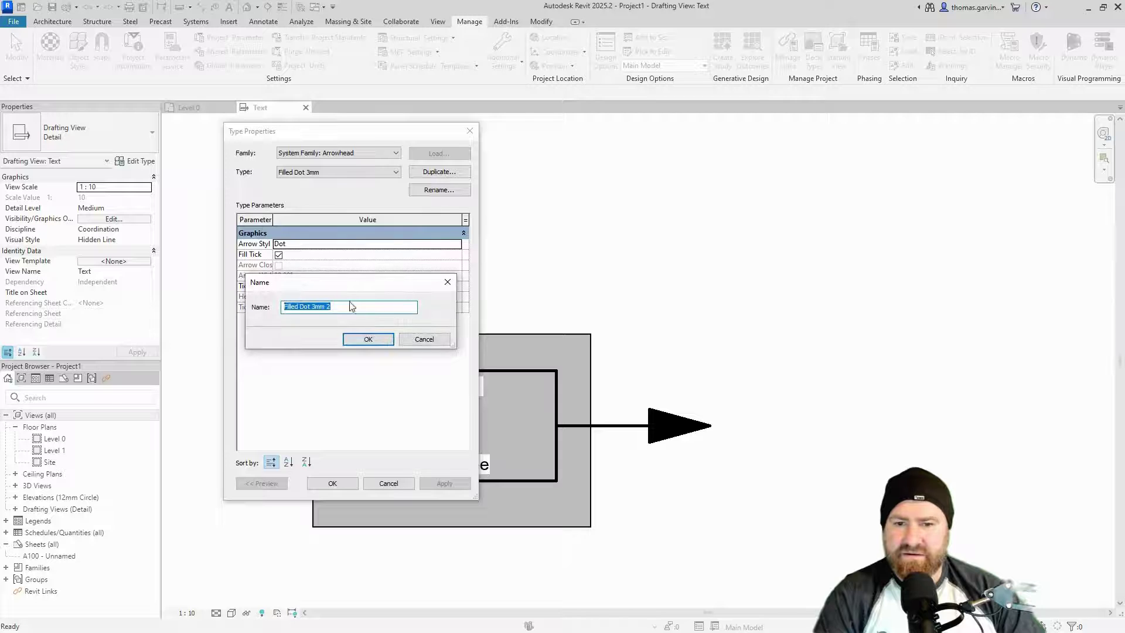
{"action": "left_click", "coordinate": [327, 306], "text": "shift"}
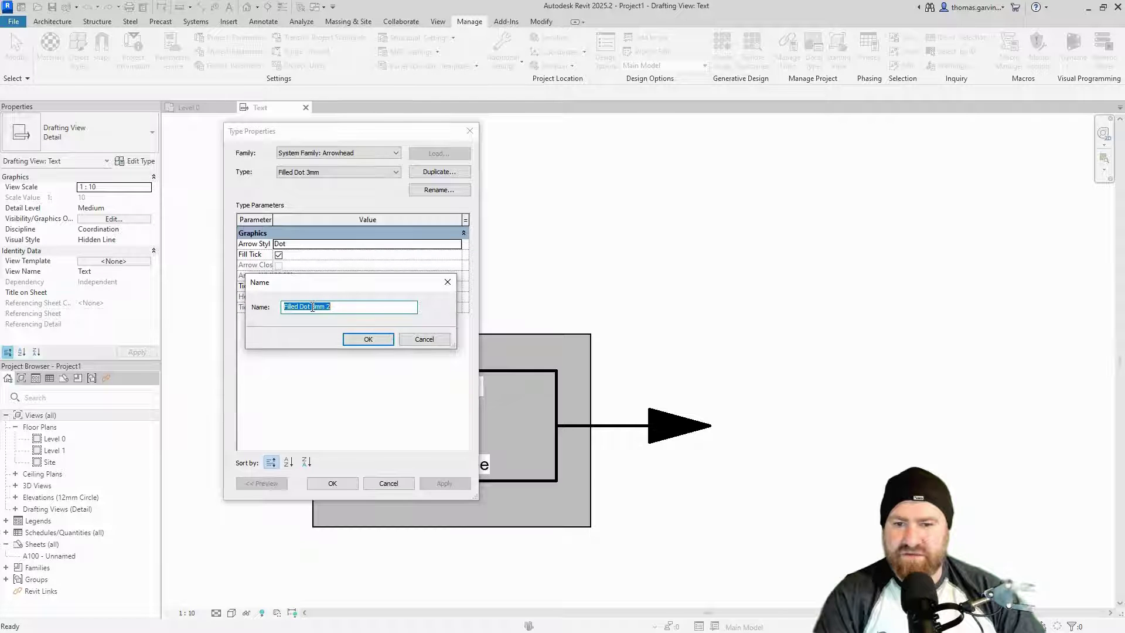
{"action": "left_click", "coordinate": [314, 307]}
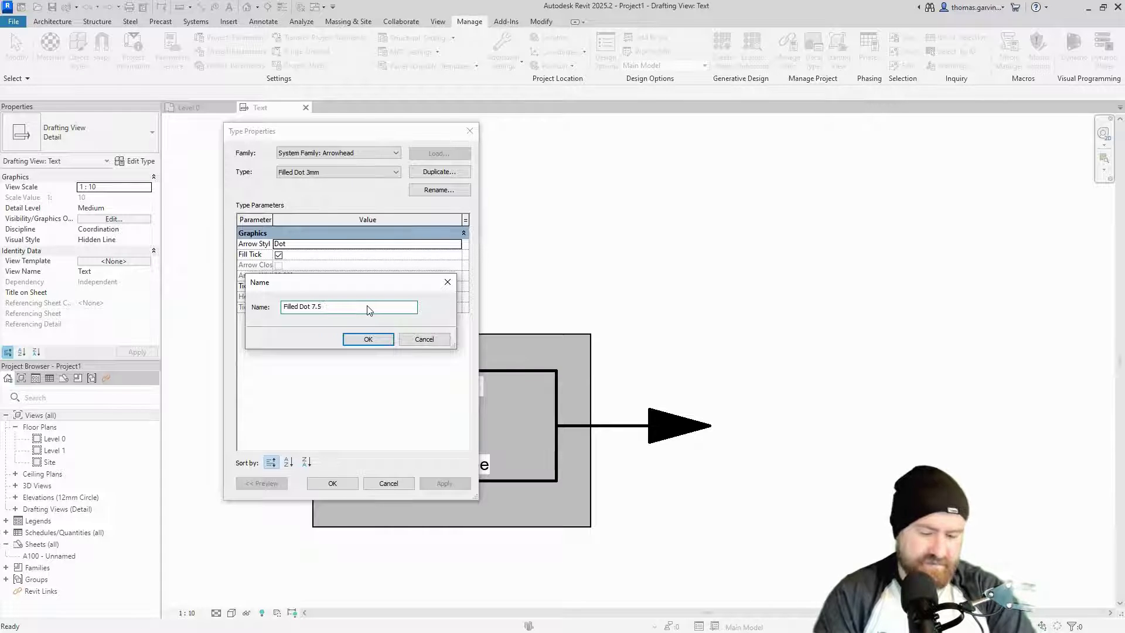
{"action": "left_click", "coordinate": [368, 340]}
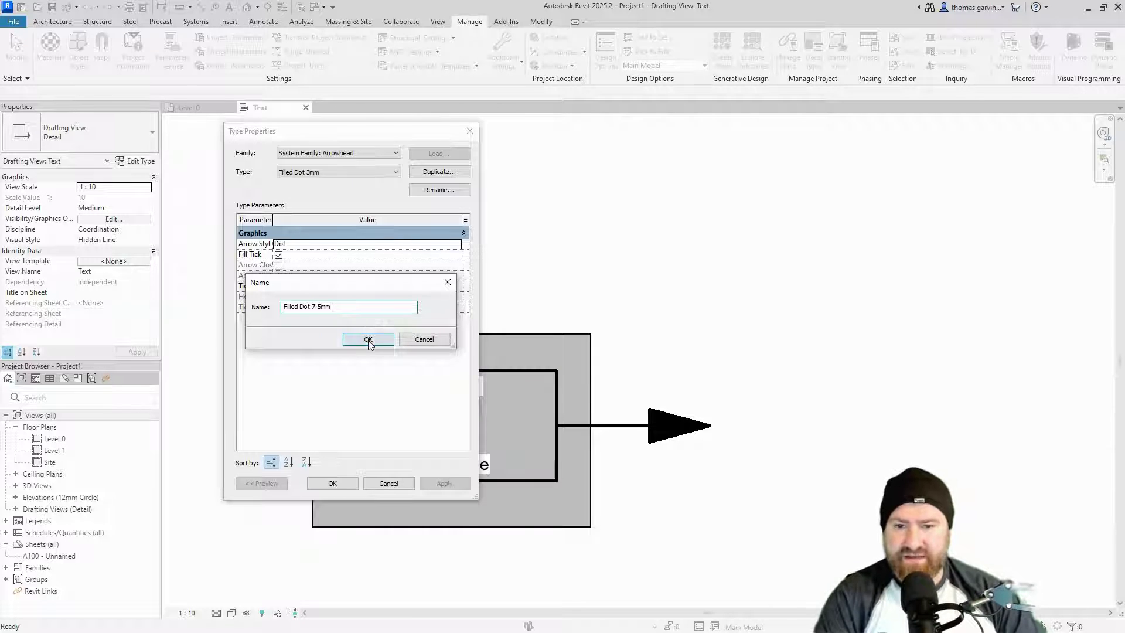
Set the tick size of the Filled Dot 7.5mm arrowhead to 7.5 mm and accept the type settings.
{"action": "left_click", "coordinate": [344, 286]}
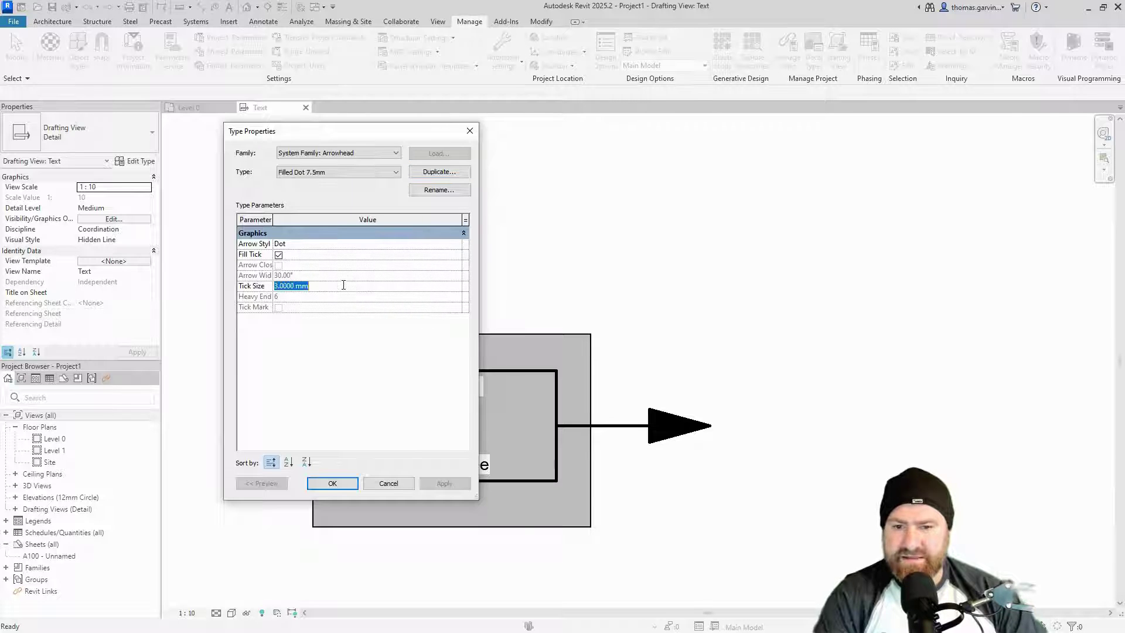
{"action": "type", "text": "7.5"}
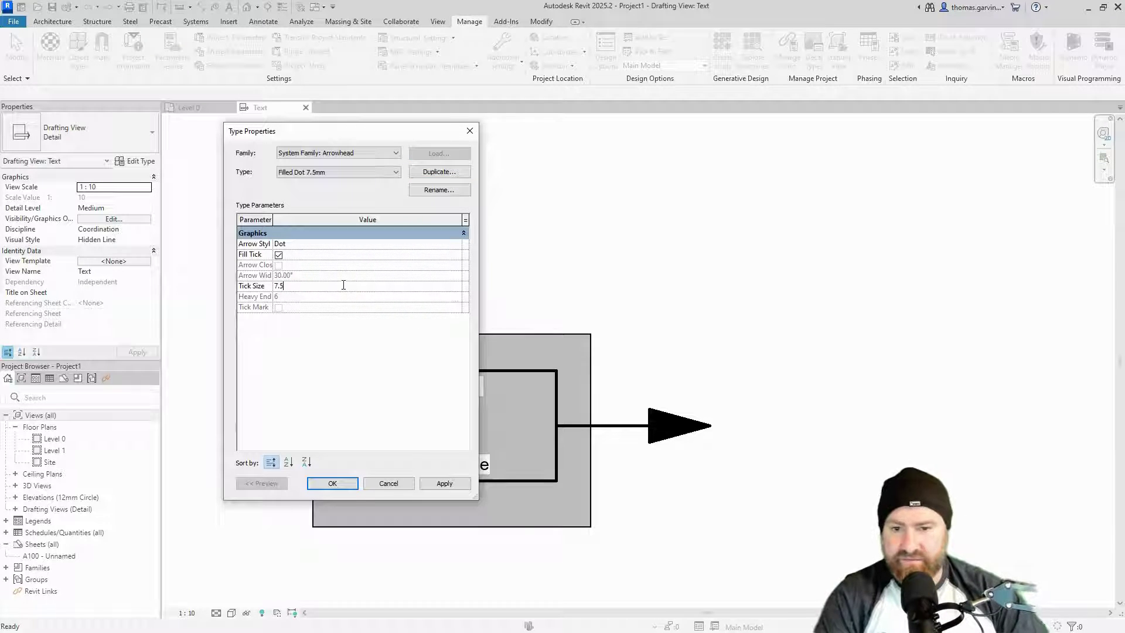
{"action": "key", "text": "Return"}
{"action": "left_click", "coordinate": [444, 484]}
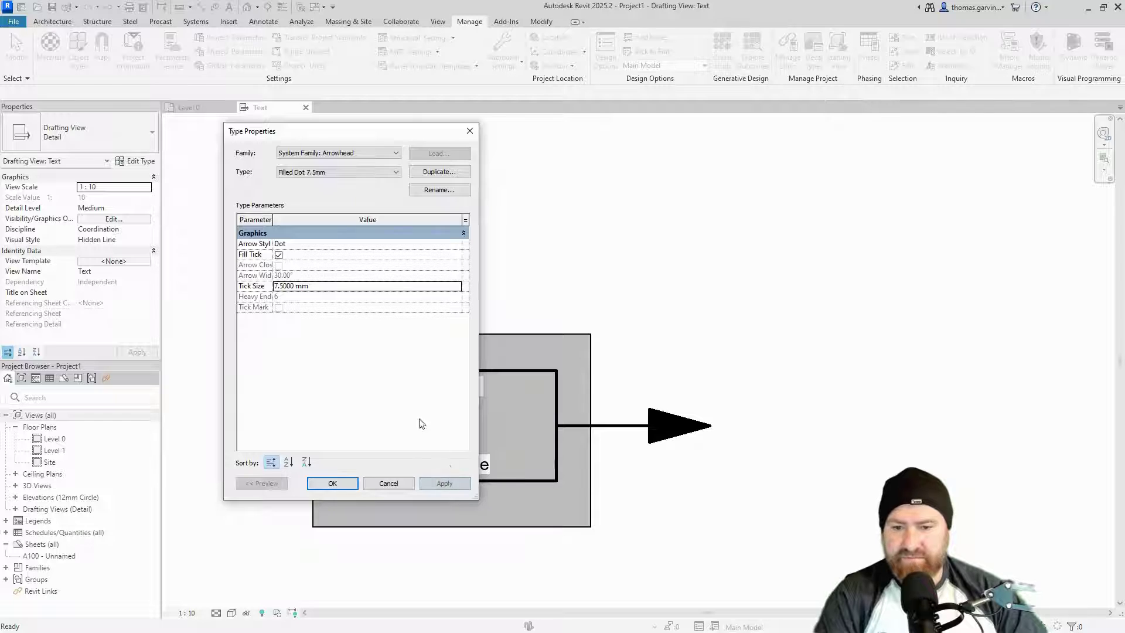
{"action": "left_click", "coordinate": [333, 484]}
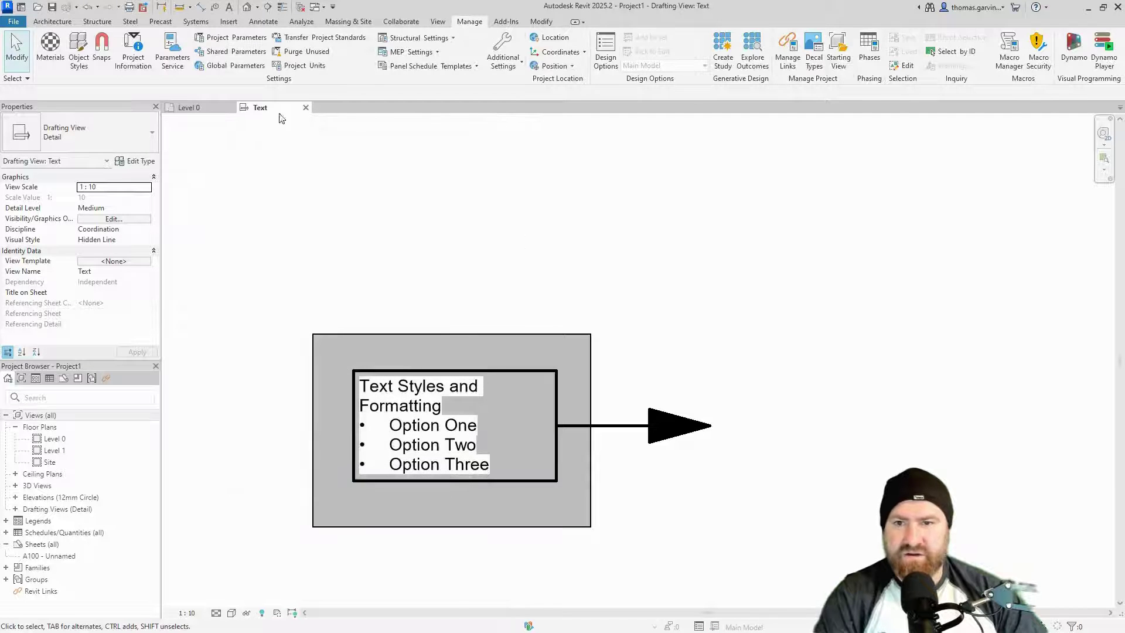
Add a one-segment leader text note reading "something" that points to the filled region's upper corner near the existing note's leader.
{"action": "left_click", "coordinate": [229, 8]}
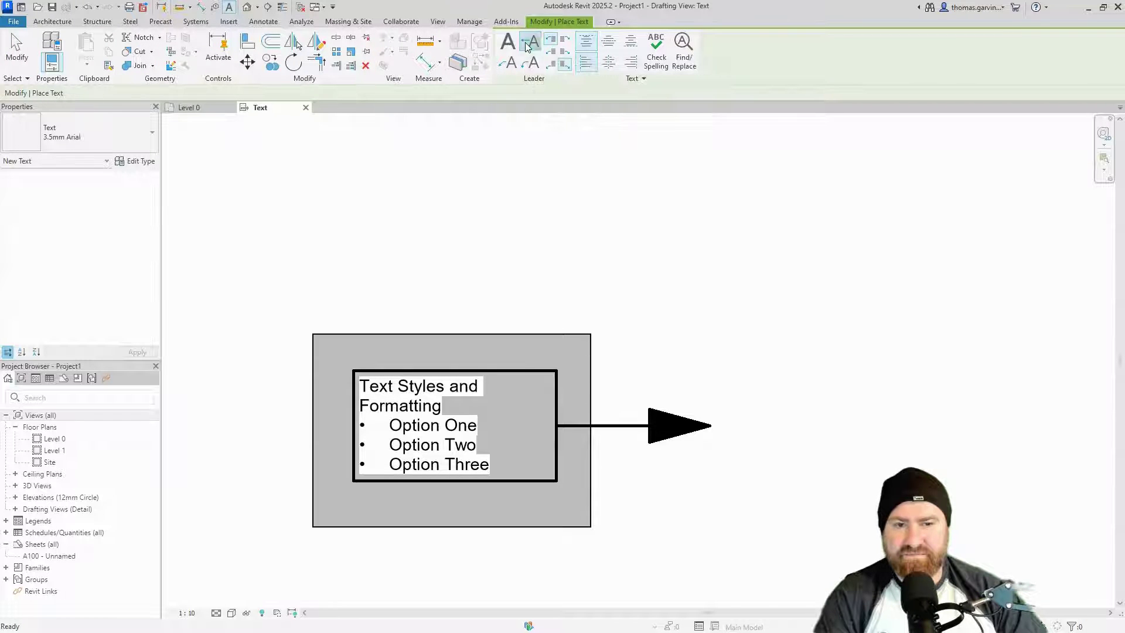
{"action": "left_click", "coordinate": [576, 343]}
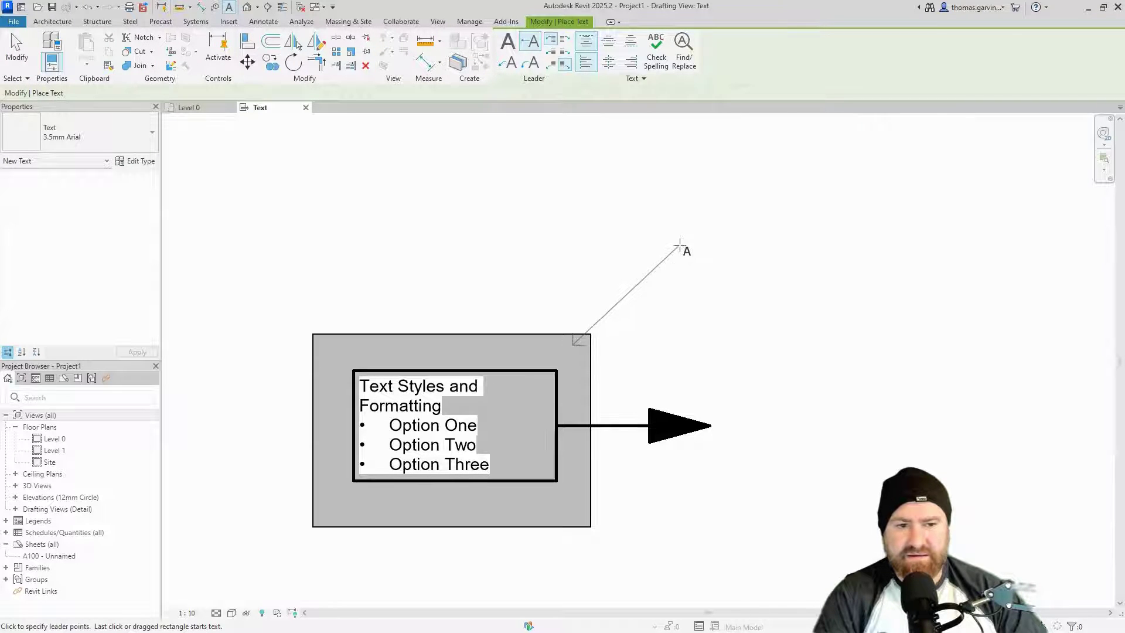
{"action": "left_click", "coordinate": [679, 246]}
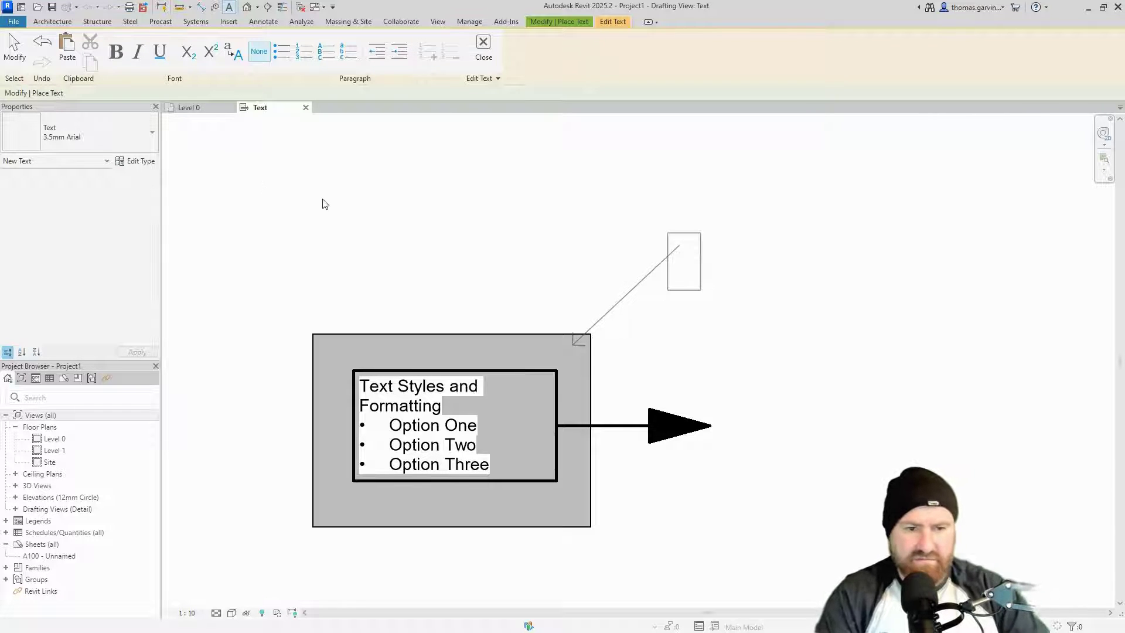
{"action": "type", "text": "some"}
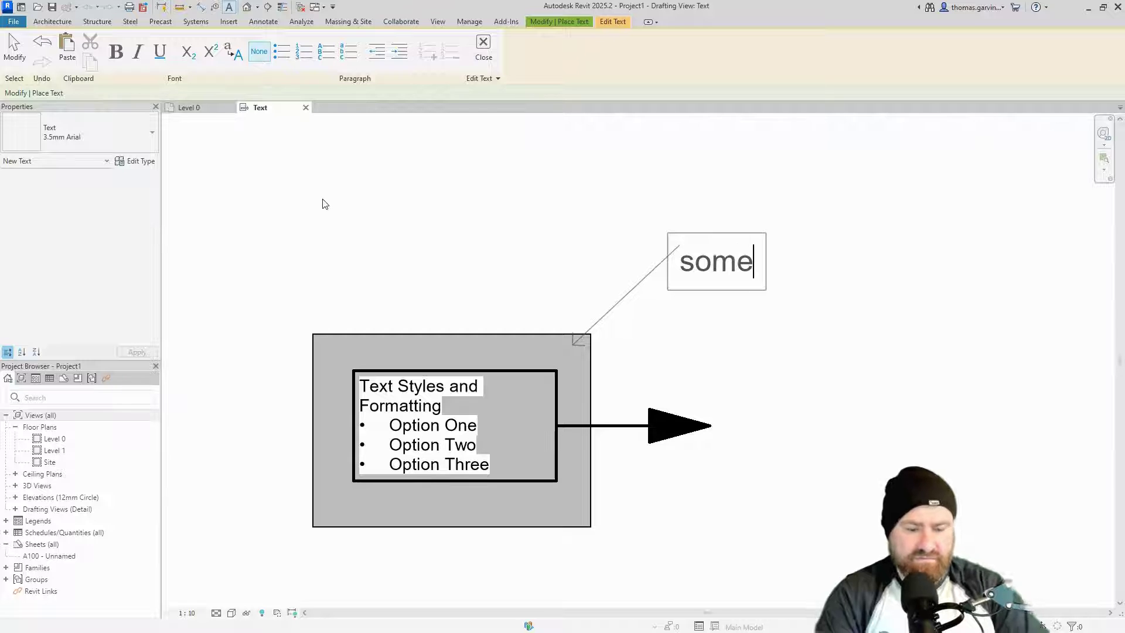
{"action": "type", "text": "thing"}
{"action": "left_click", "coordinate": [775, 367]}
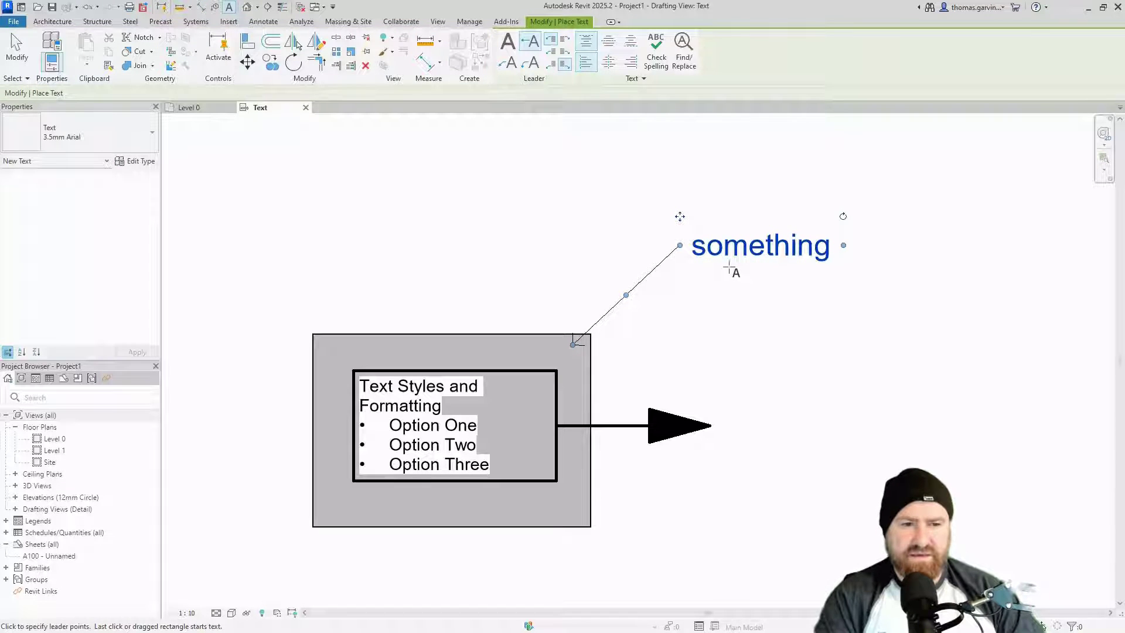
{"action": "key", "text": "Escape"}
{"action": "key", "text": "Escape"}
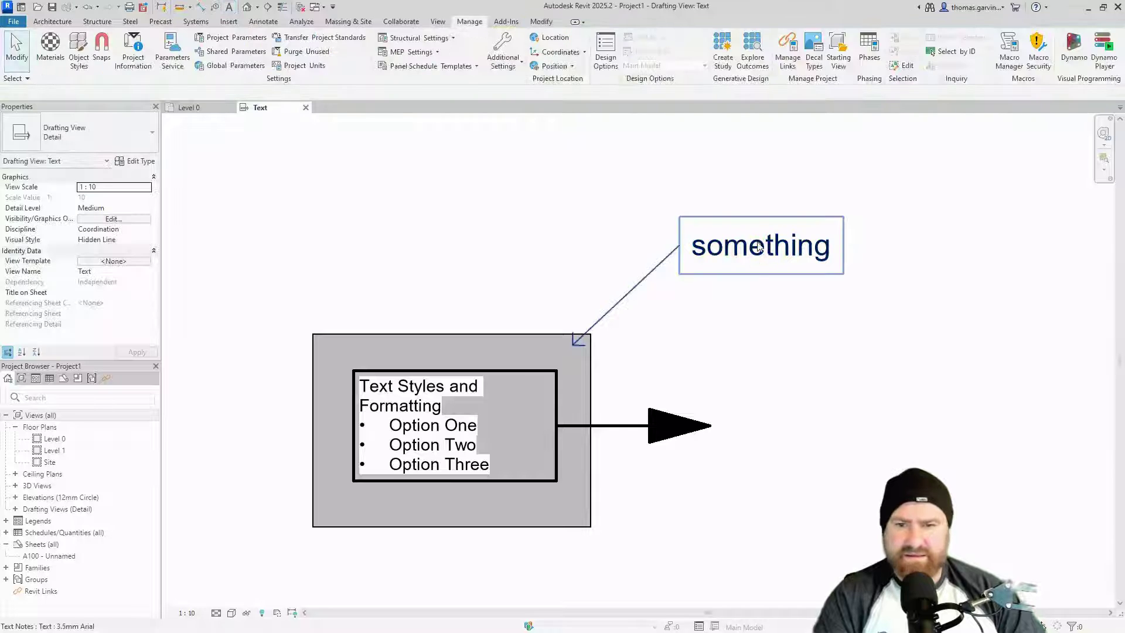
Duplicate the "something" note's 3.5mm Arial text type as Red Pointer.
{"action": "left_click", "coordinate": [762, 258]}
{"action": "left_click", "coordinate": [140, 161]}
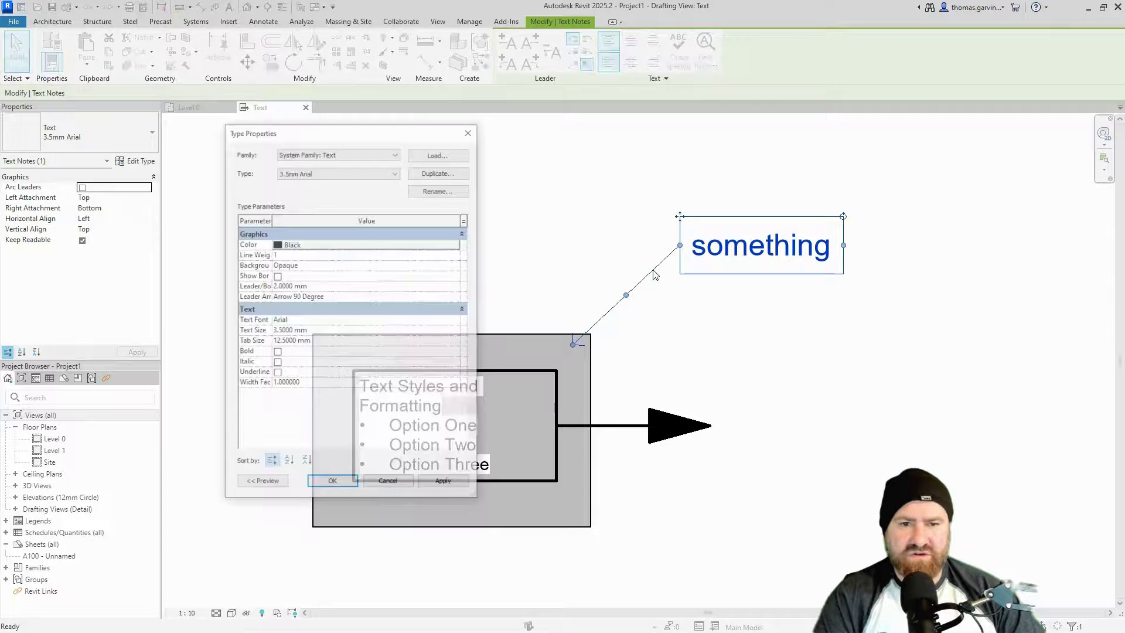
{"action": "left_click", "coordinate": [439, 172]}
{"action": "type", "text": "Re"}
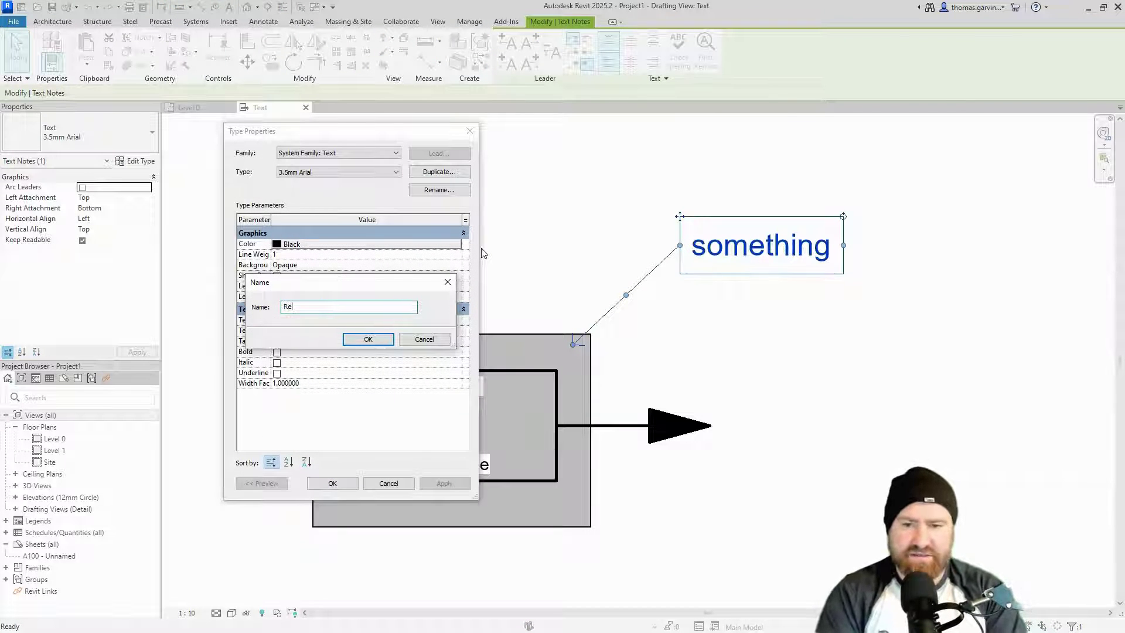
{"action": "type", "text": "d Pointer"}
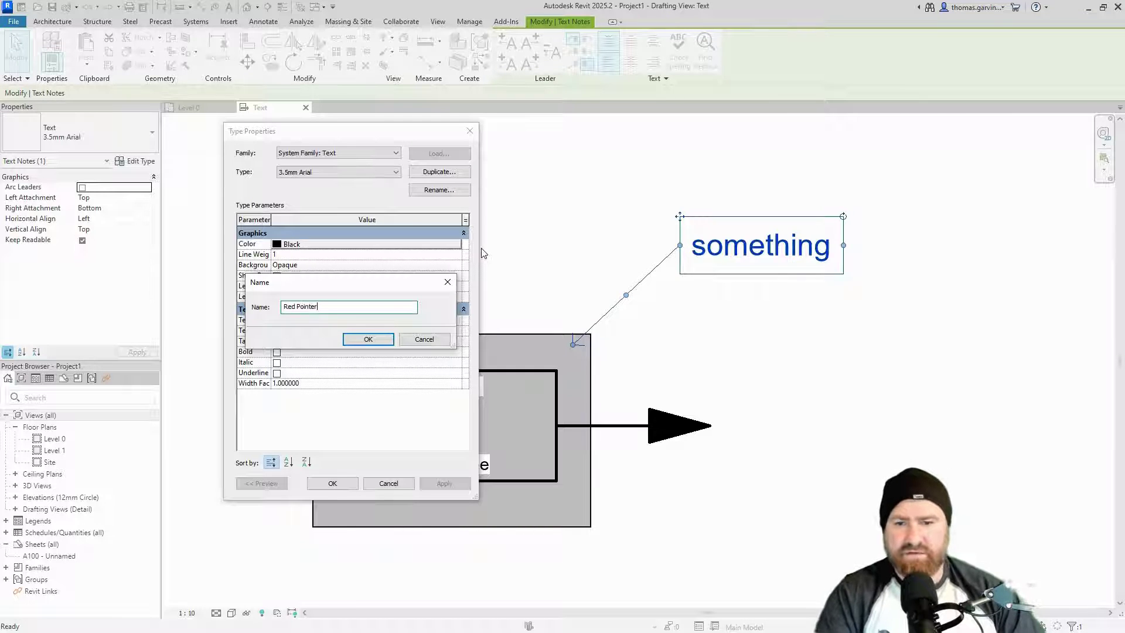
{"action": "left_click", "coordinate": [369, 337]}
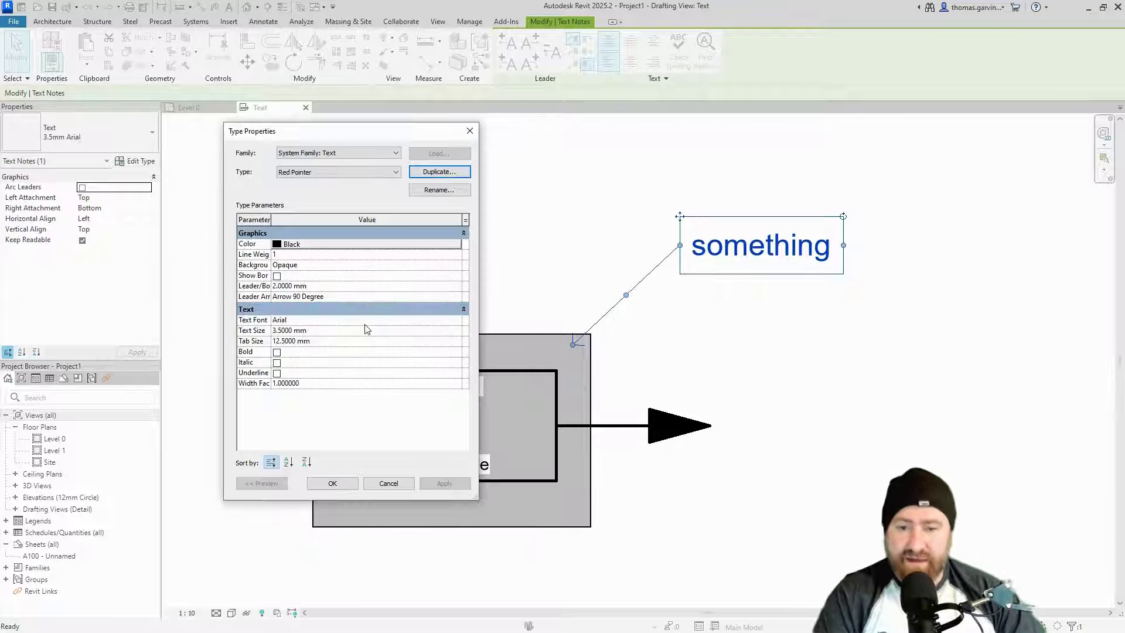
Set the Red Pointer text type's color to Red and its line weight to 2.
{"action": "left_click", "coordinate": [315, 245]}
{"action": "left_click", "coordinate": [245, 326]}
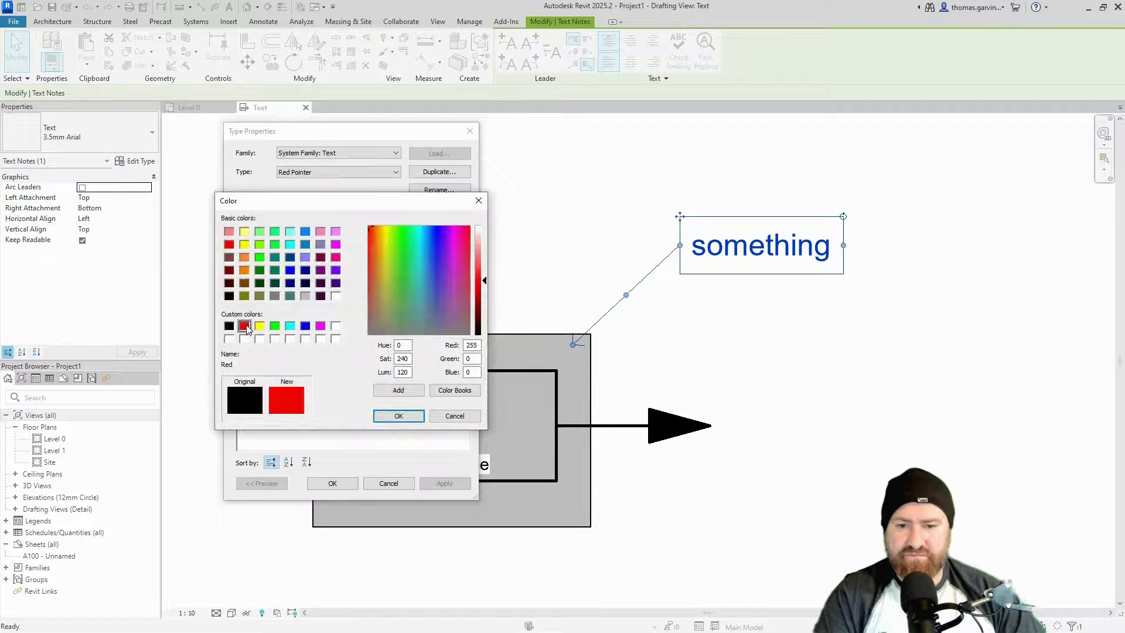
{"action": "left_click", "coordinate": [397, 416]}
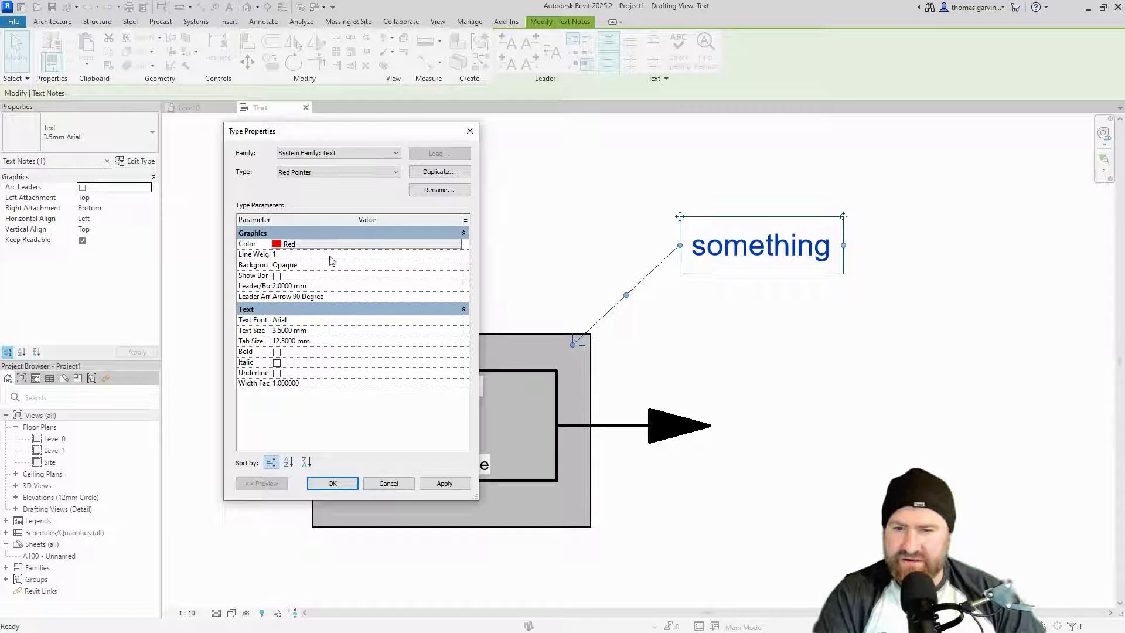
{"action": "type", "text": "2"}
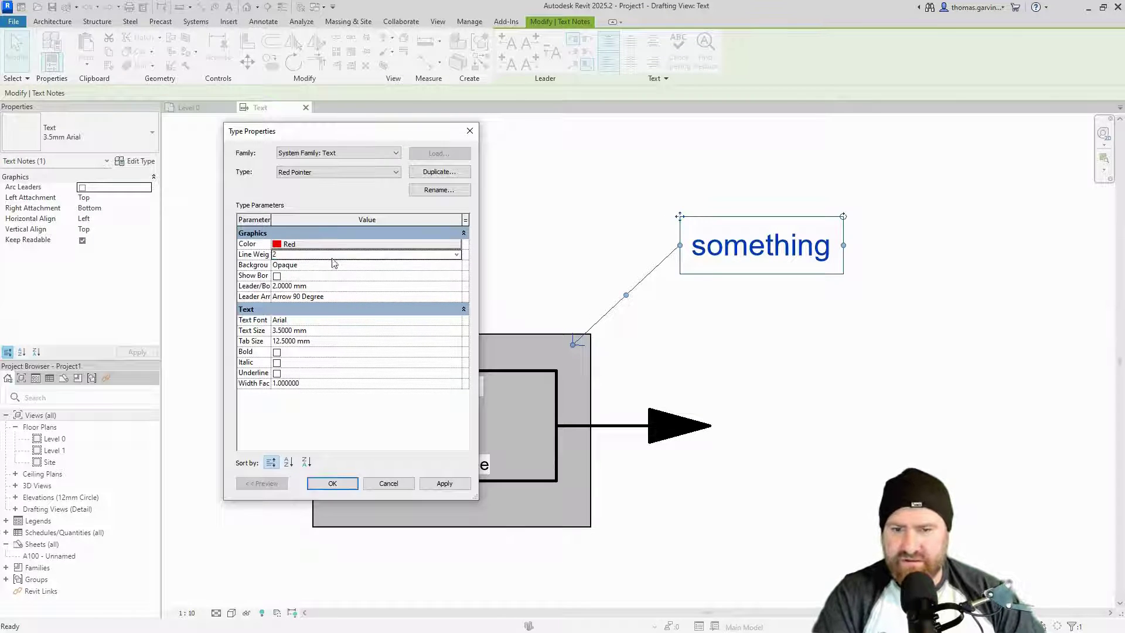
Set the Red Pointer text type's leader arrowhead to Filled Dot 7.5mm and accept the type settings.
{"action": "left_click", "coordinate": [352, 297]}
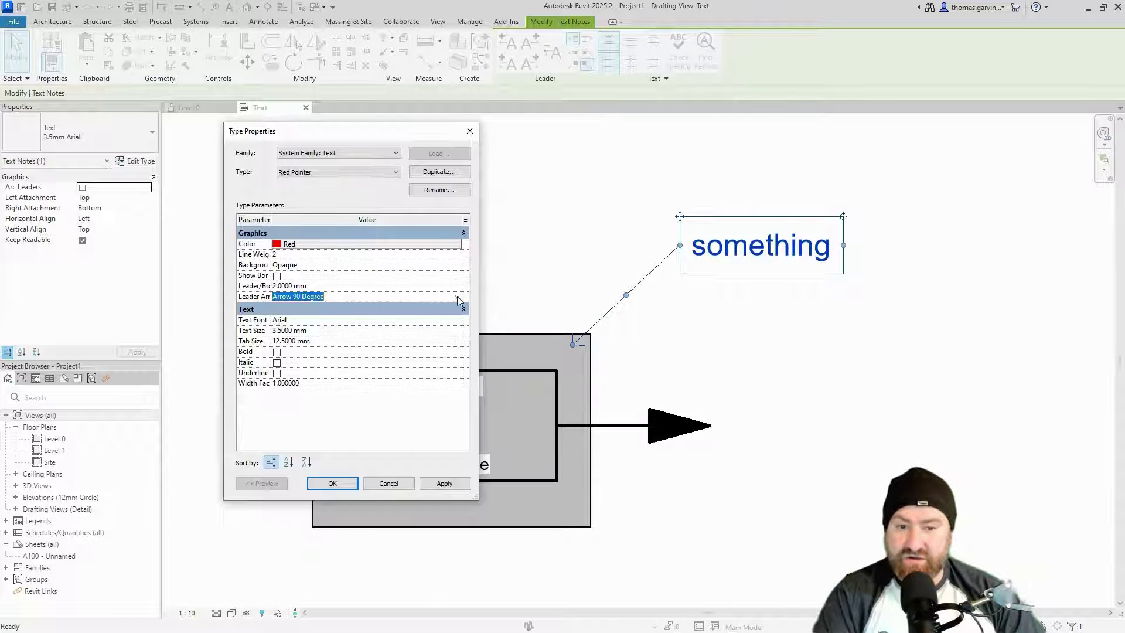
{"action": "left_click", "coordinate": [457, 297]}
{"action": "scroll", "coordinate": [369, 335], "scroll_direction": "down", "scroll_amount": 1}
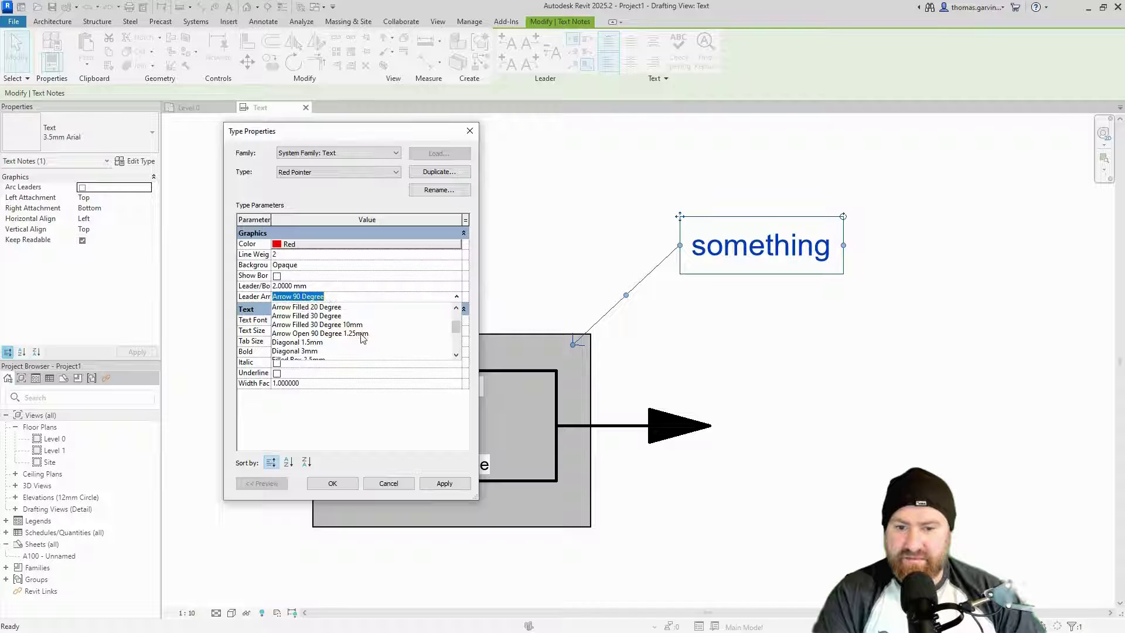
{"action": "scroll", "coordinate": [361, 338], "scroll_direction": "down", "scroll_amount": 2}
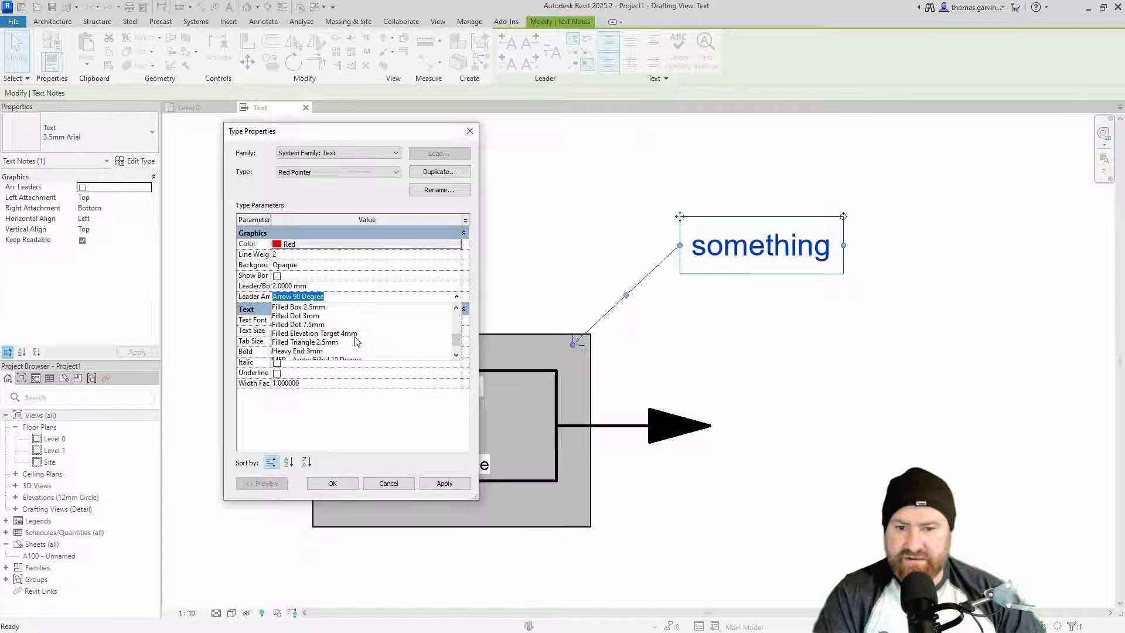
{"action": "left_click", "coordinate": [297, 326]}
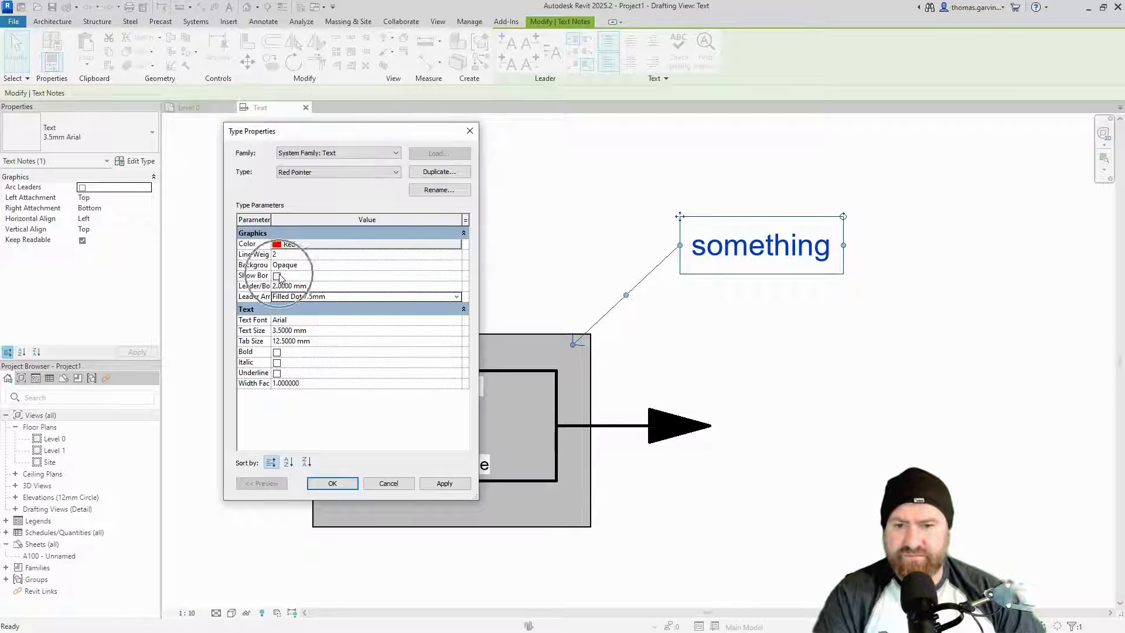
{"action": "left_click", "coordinate": [332, 483]}
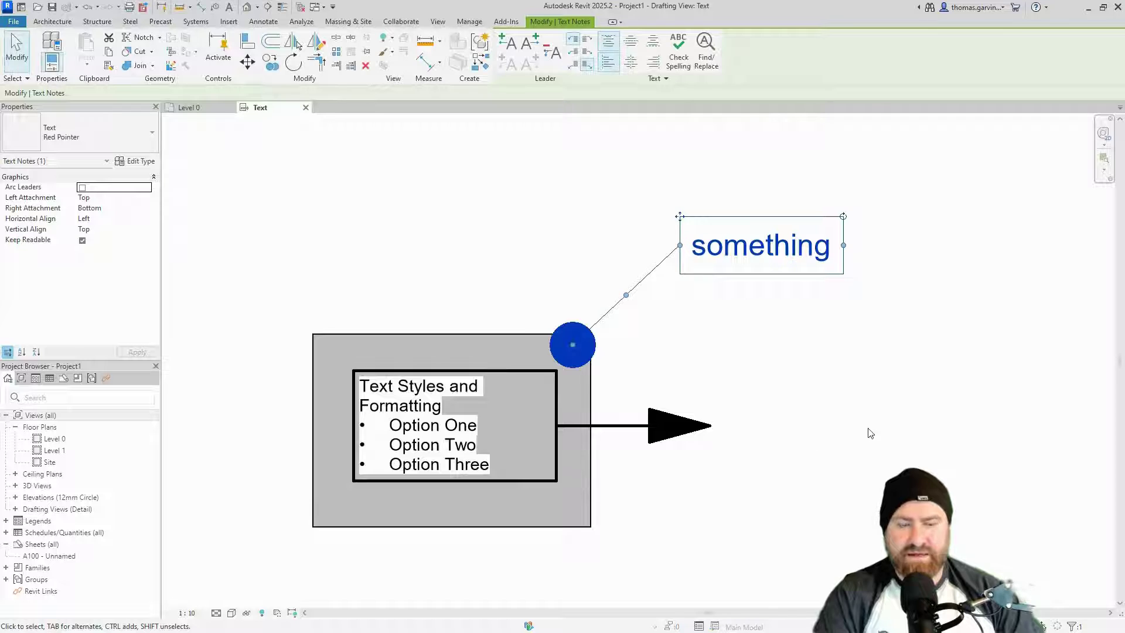
{"action": "middle_click_drag", "start_coordinate": [866, 432], "coordinate": [785, 376]}
{"action": "left_click", "coordinate": [783, 379]}
{"action": "scroll", "coordinate": [699, 397], "scroll_direction": "down", "scroll_amount": 1}
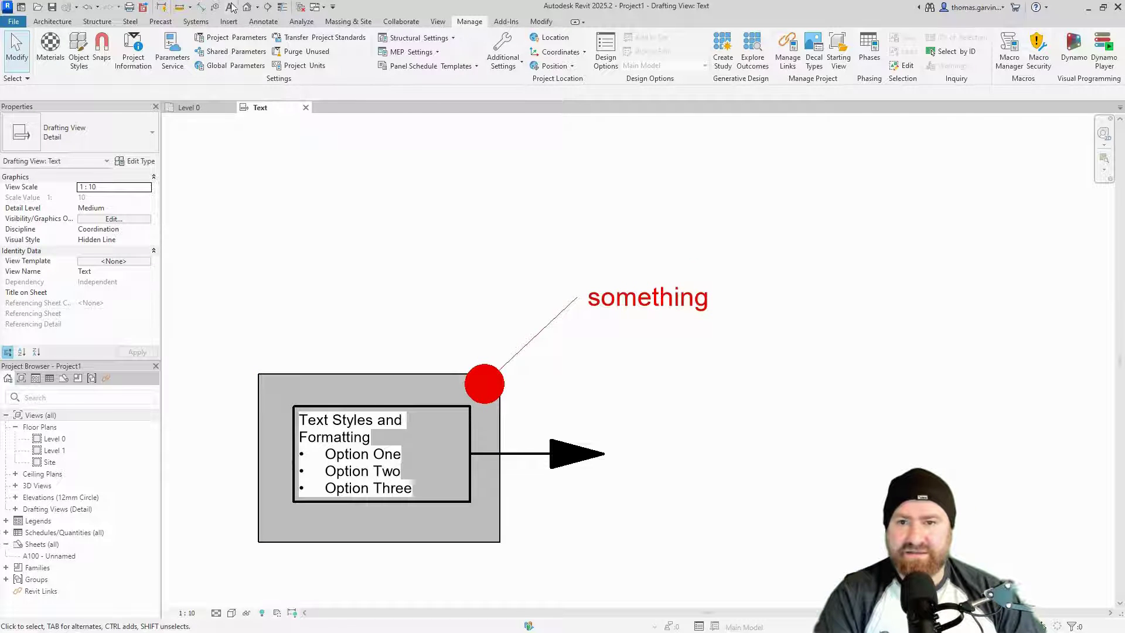
Place an empty Red Pointer text note with a one-segment leader pointing into the filled region beside the bulleted note's border.
{"action": "left_click", "coordinate": [640, 367]}
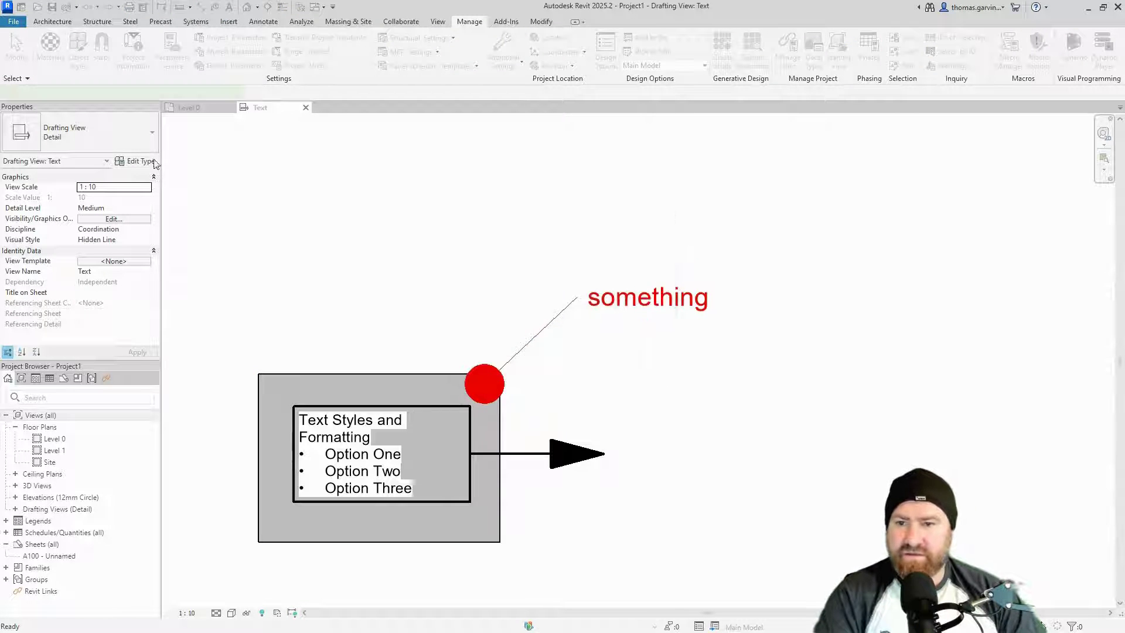
{"action": "left_click", "coordinate": [111, 136]}
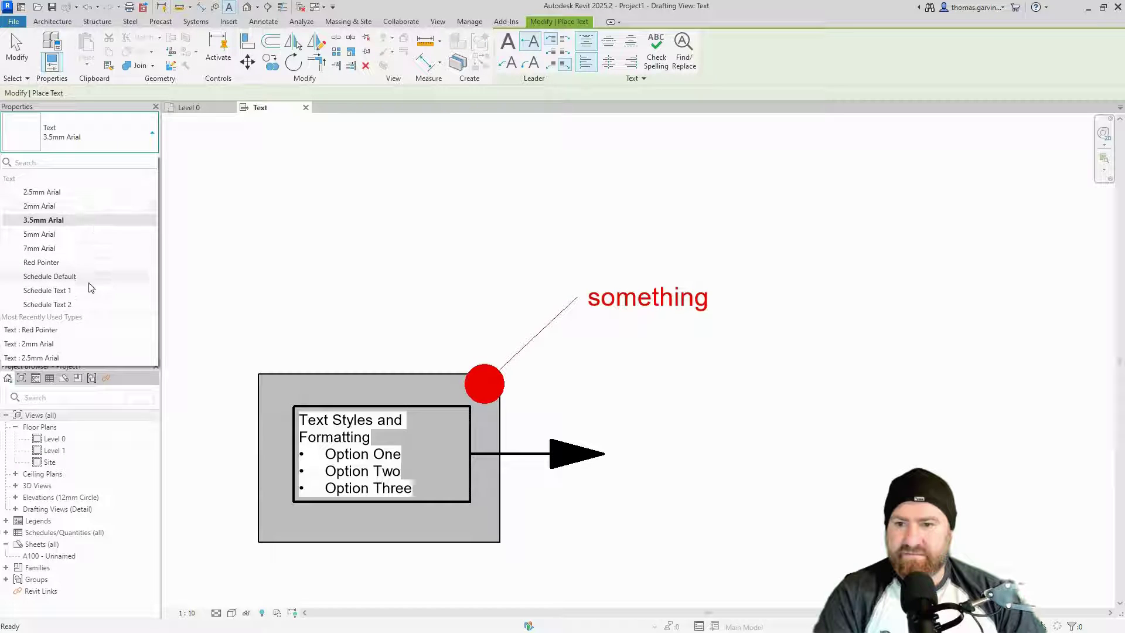
{"action": "left_click", "coordinate": [76, 262]}
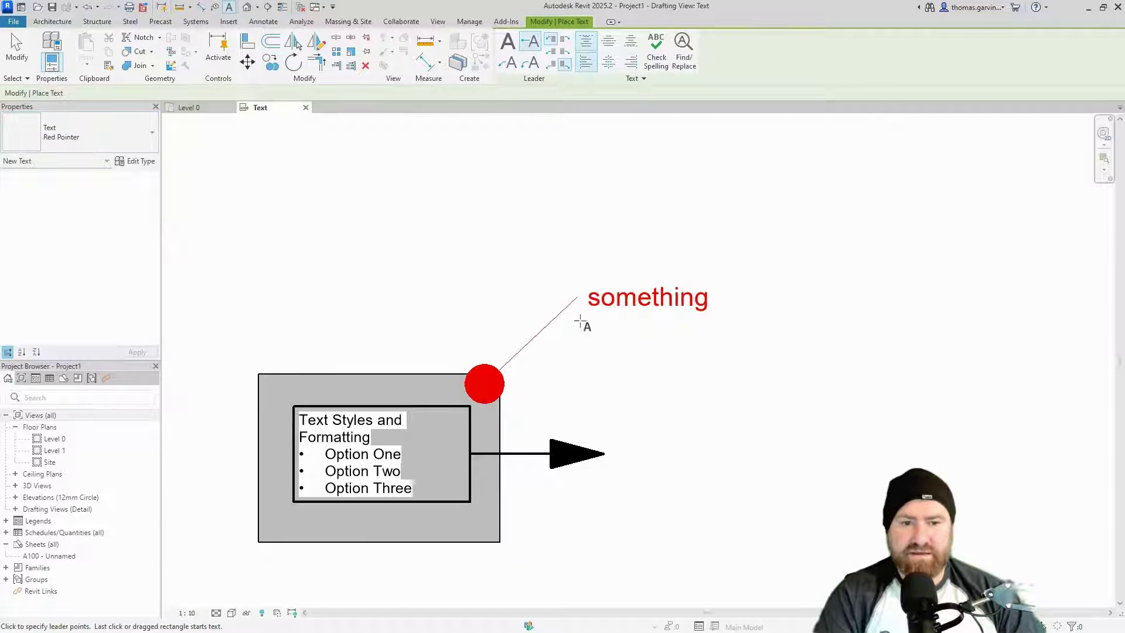
{"action": "left_click", "coordinate": [491, 437]}
{"action": "left_click", "coordinate": [745, 333]}
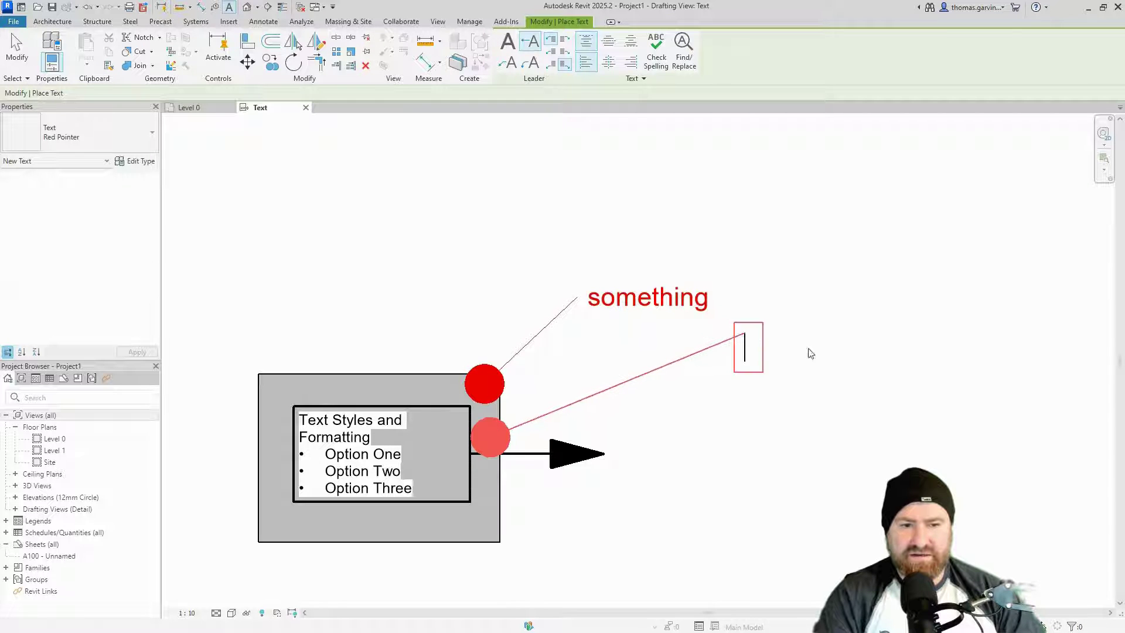
{"action": "left_click", "coordinate": [841, 228]}
{"action": "key", "text": "Escape"}
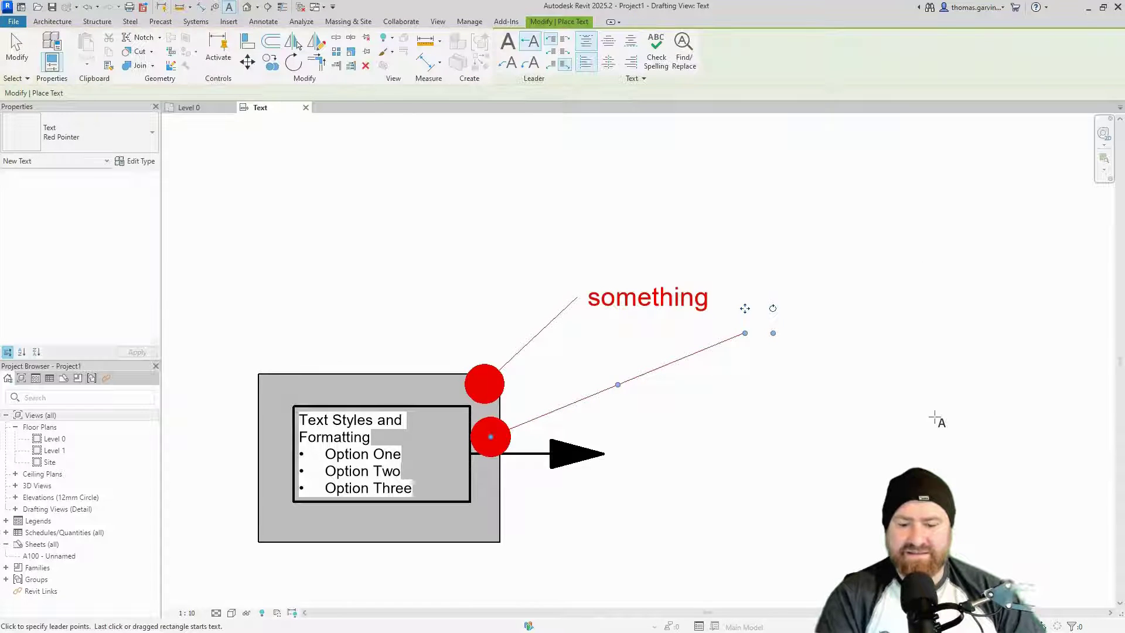
{"action": "left_click", "coordinate": [714, 347]}
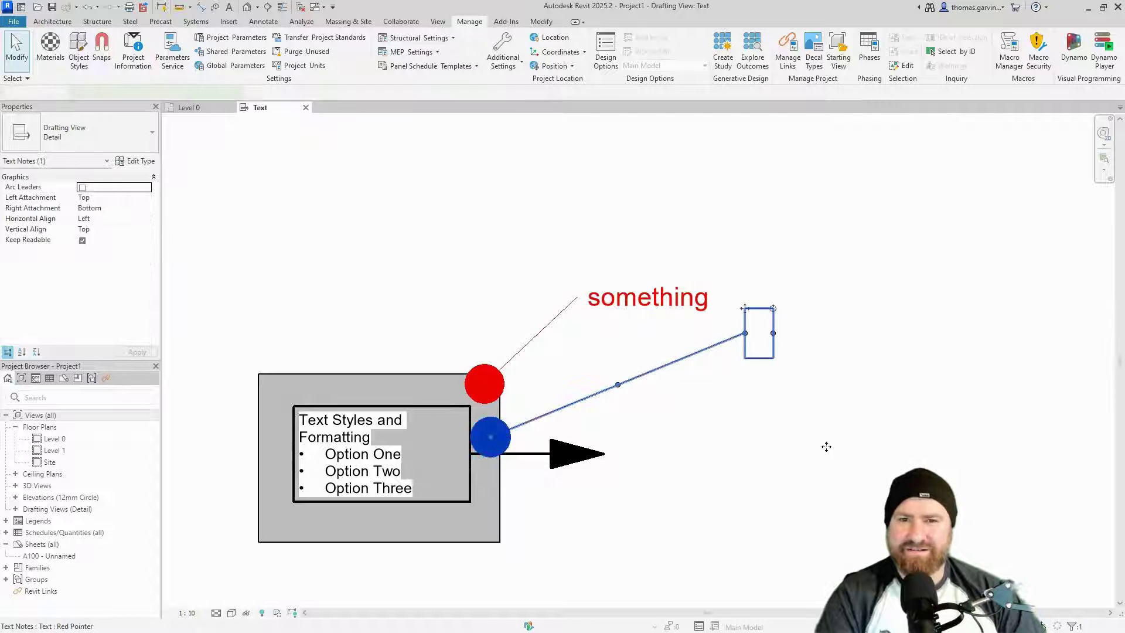
{"action": "key", "text": "Escape"}
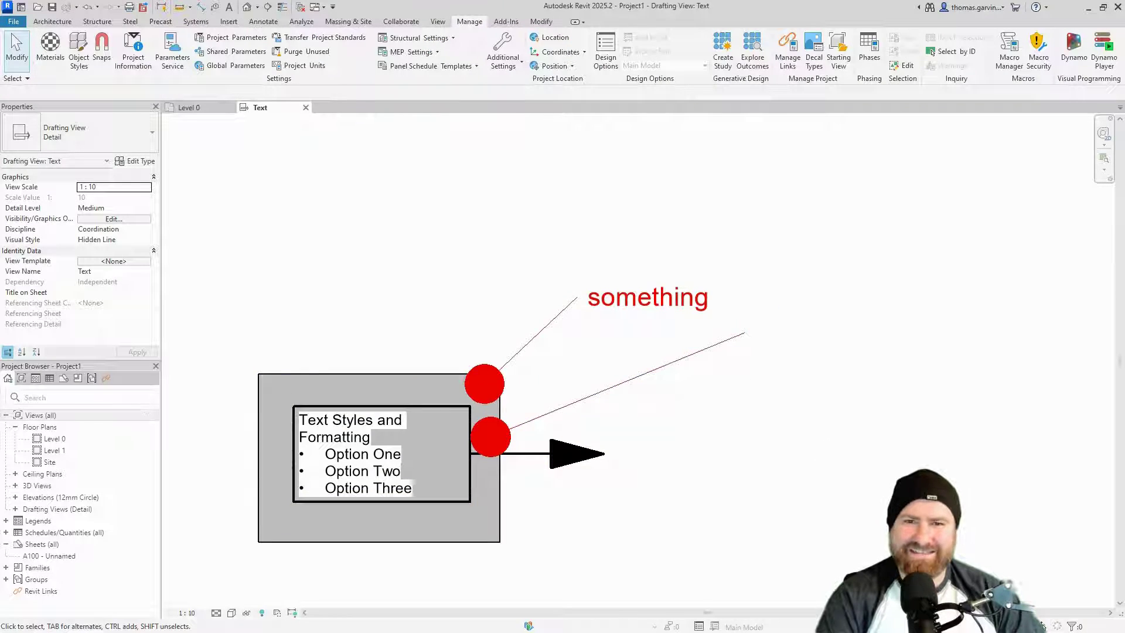